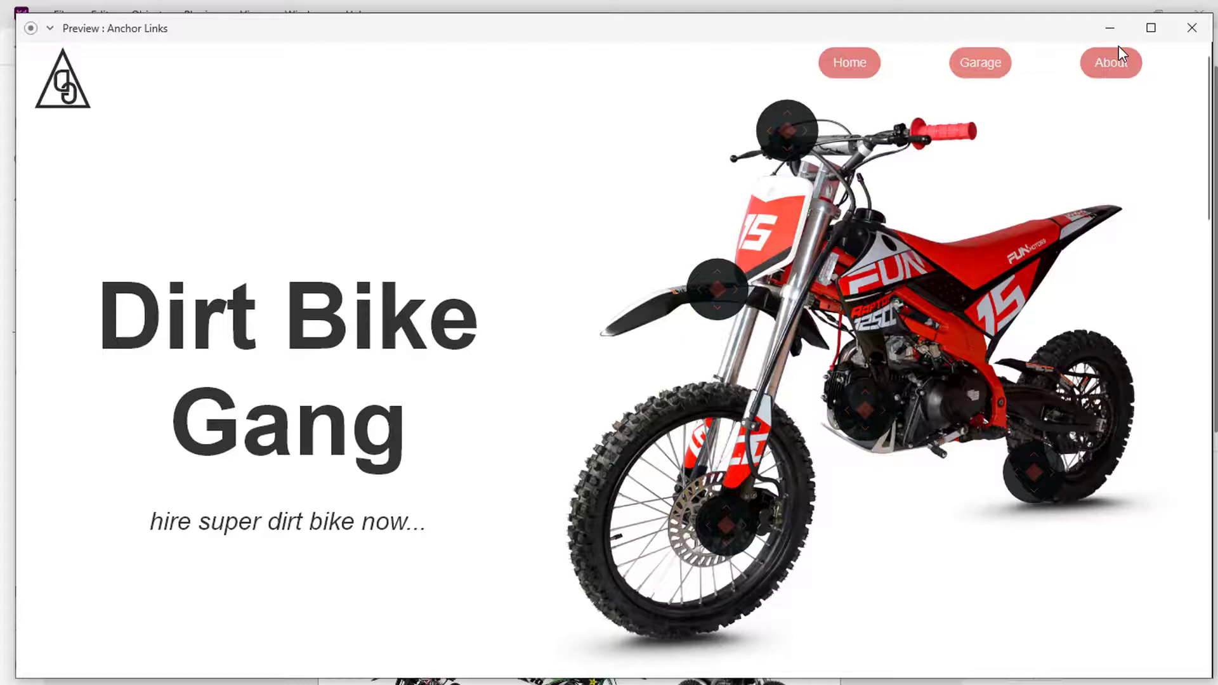
Test the prototype's Garage, Disk Brake and engine anchor links, returning to the page's start after each one
click(992, 73)
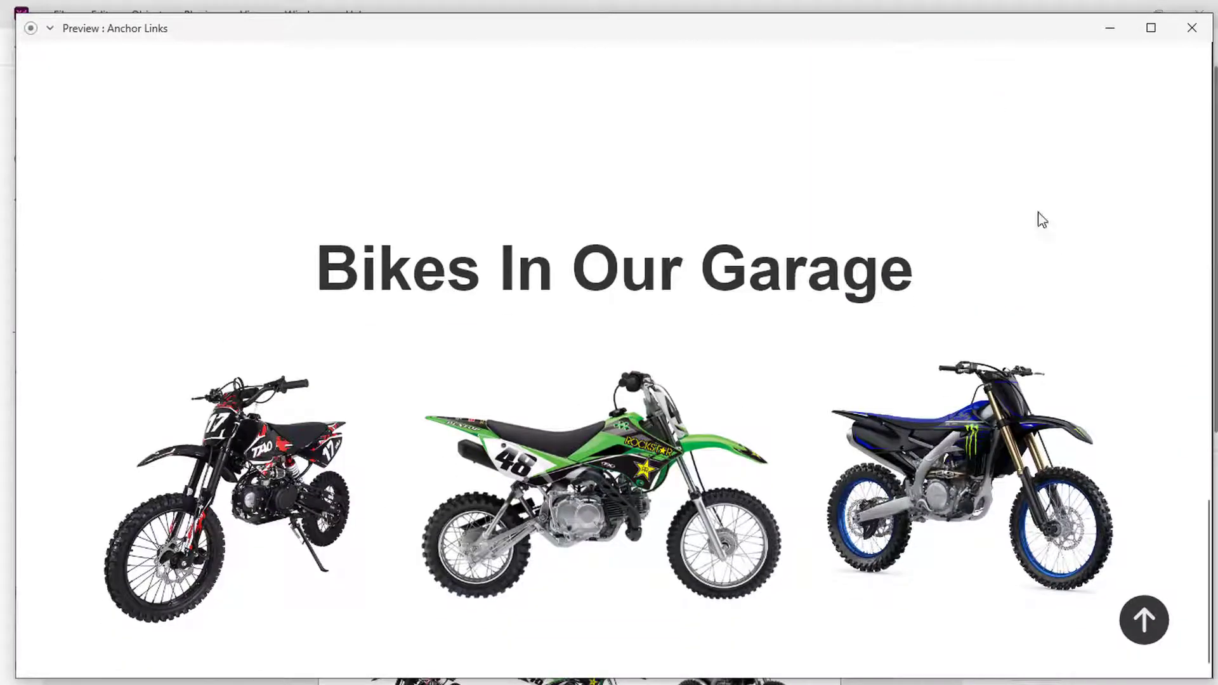
click(1128, 614)
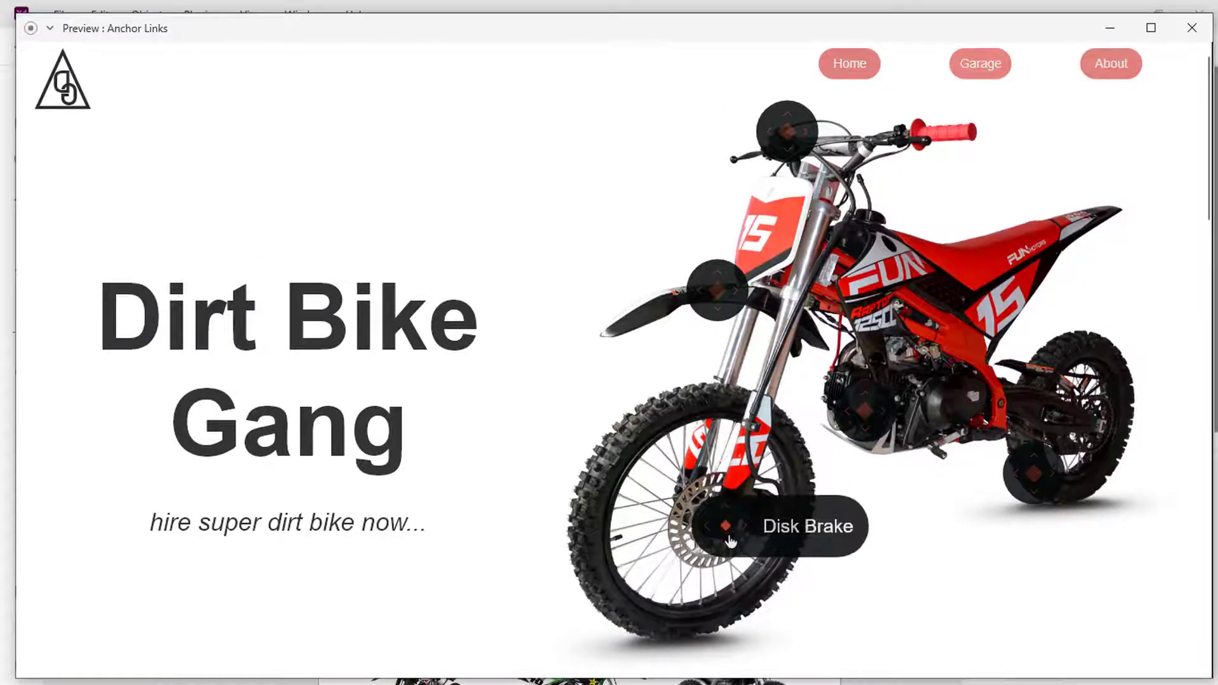
click(730, 541)
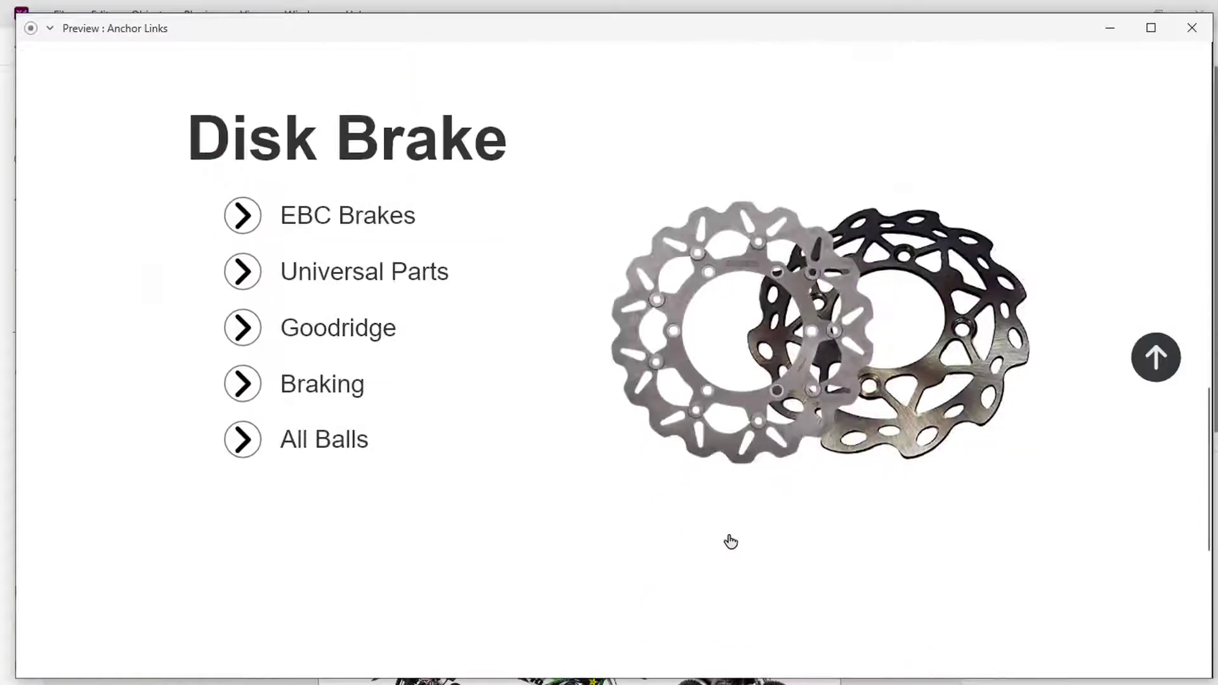
click(1154, 359)
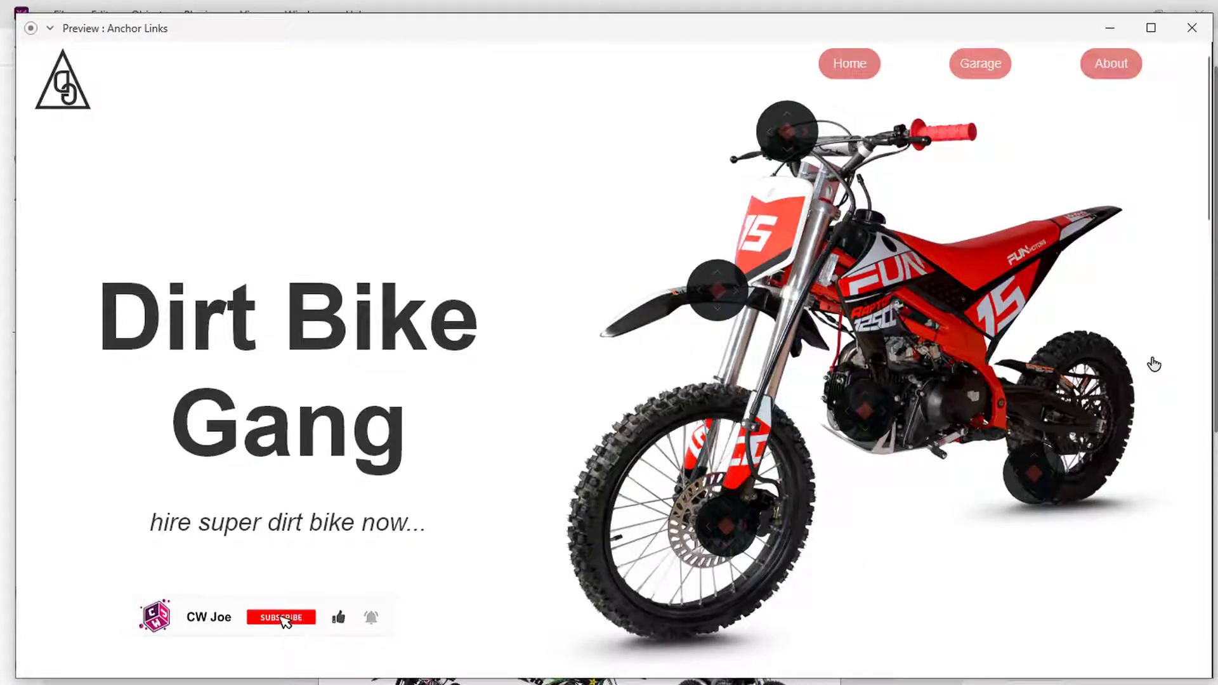
click(876, 411)
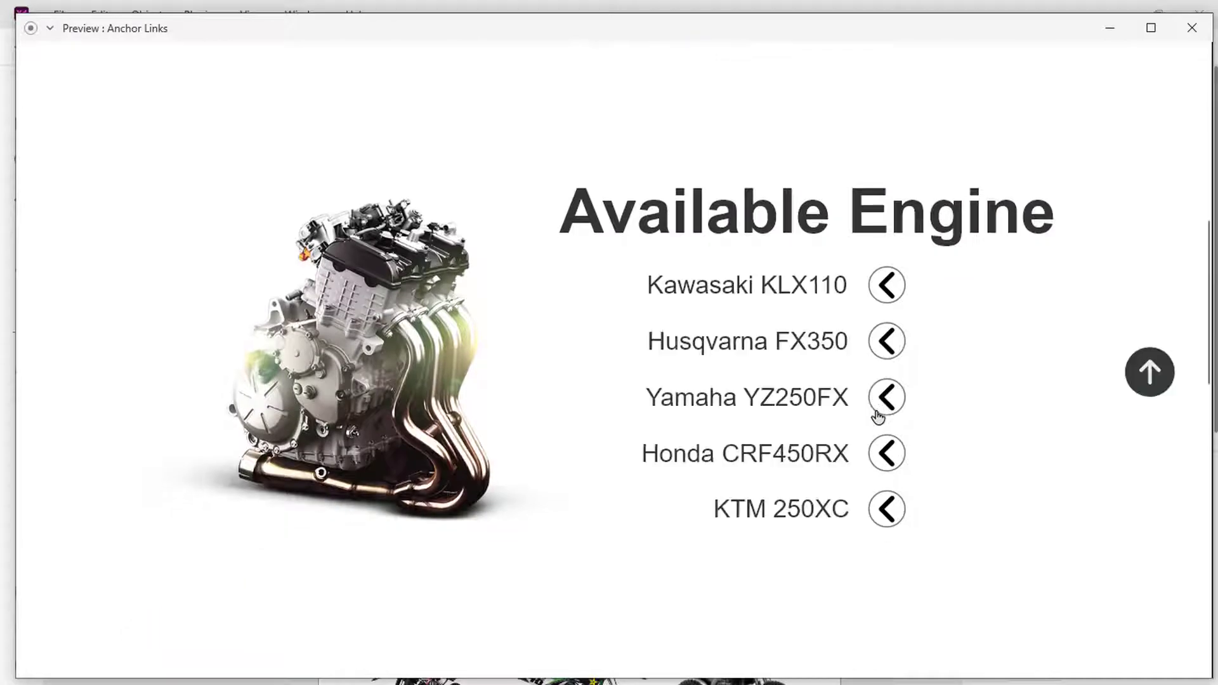
click(1150, 371)
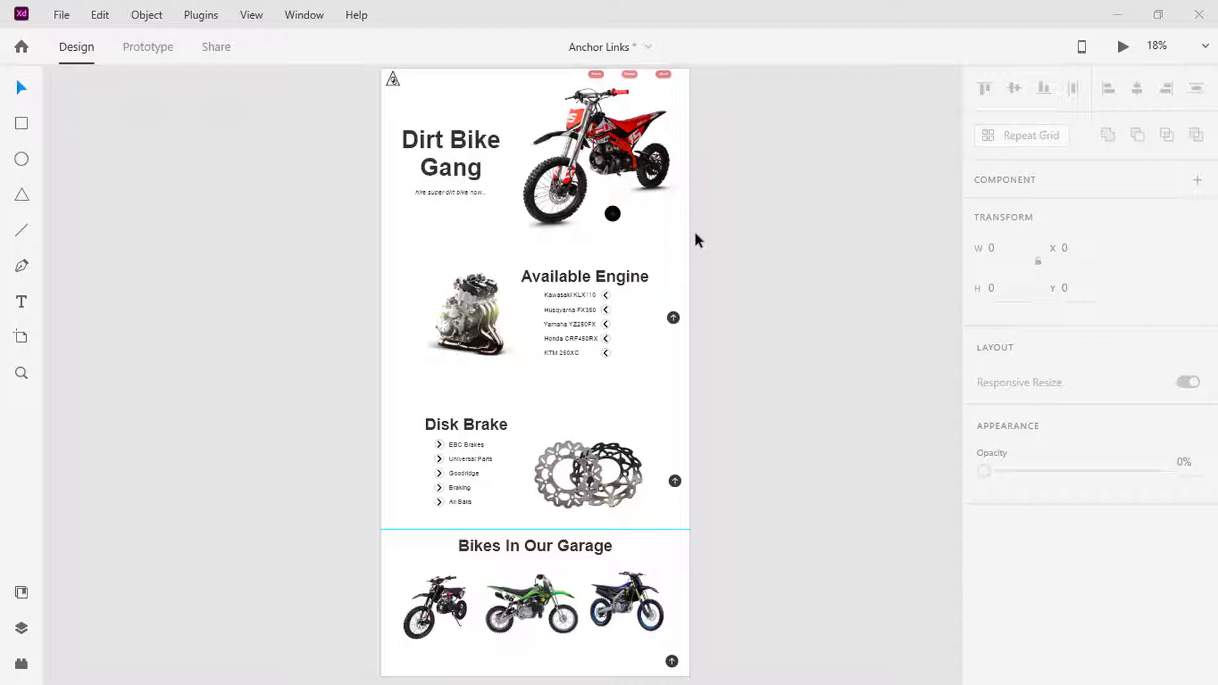
Turn the Home navigation button into a component and add a hover state to it
scroll(626, 78, up, 5)
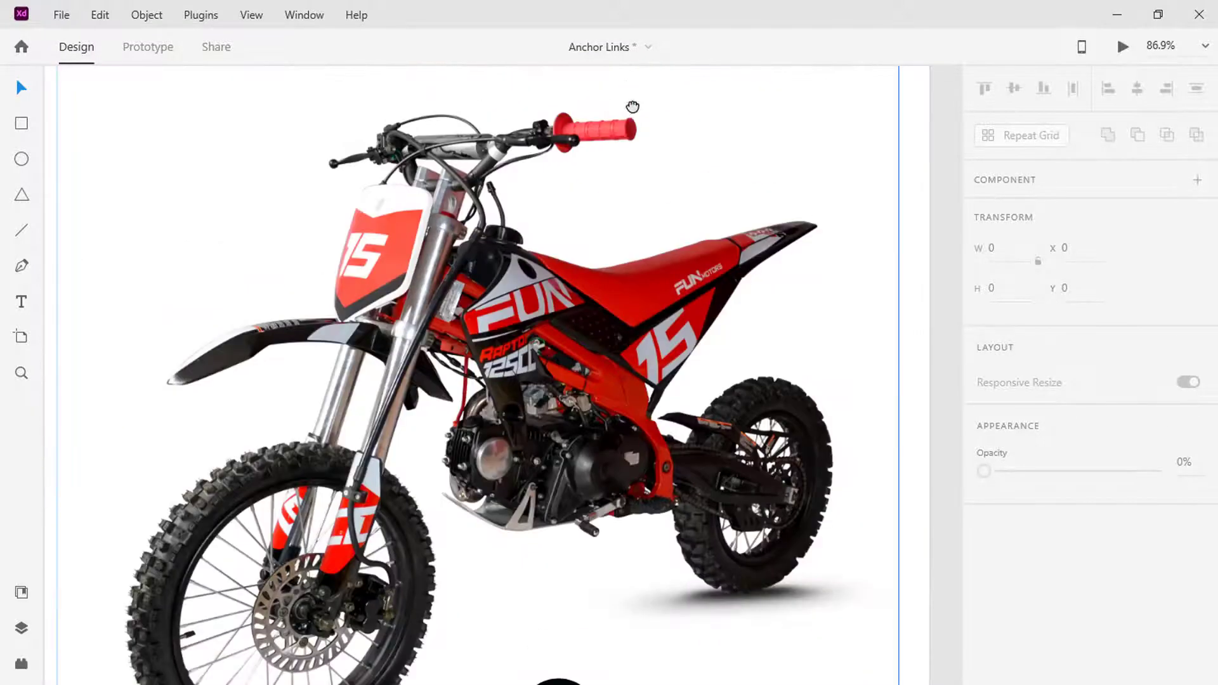
scroll(652, 280, up, 3)
click(499, 229)
scroll(526, 216, down, 1)
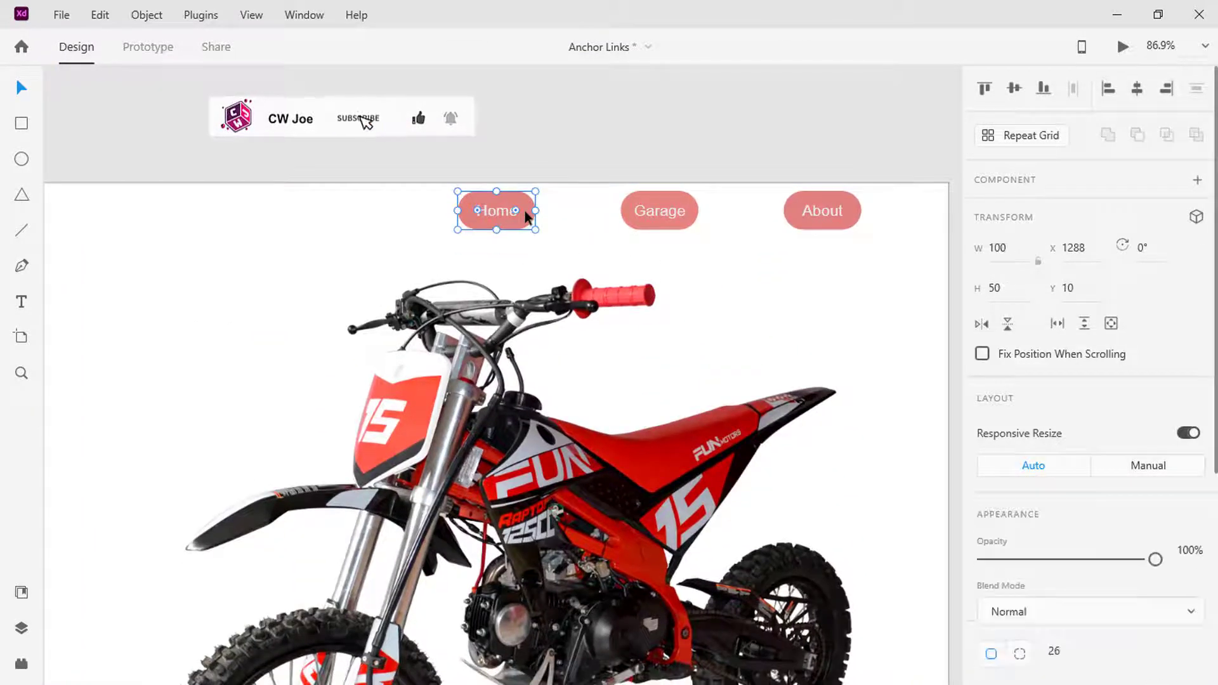
click(1198, 182)
click(1195, 212)
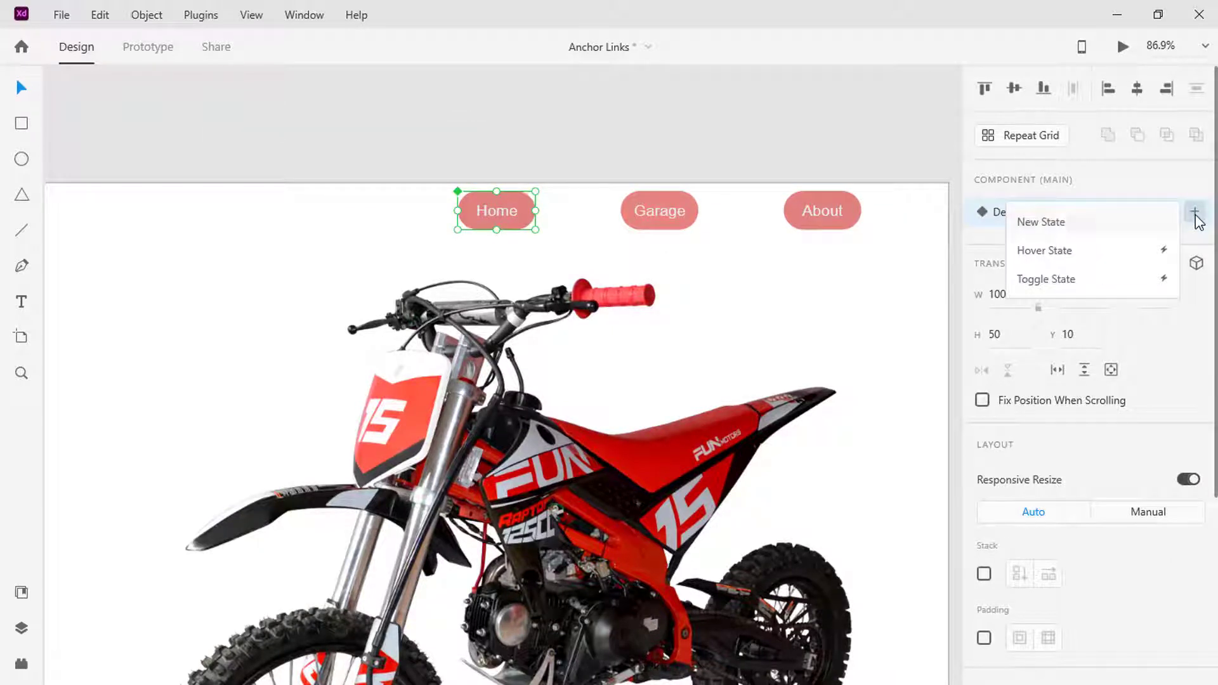
click(1086, 252)
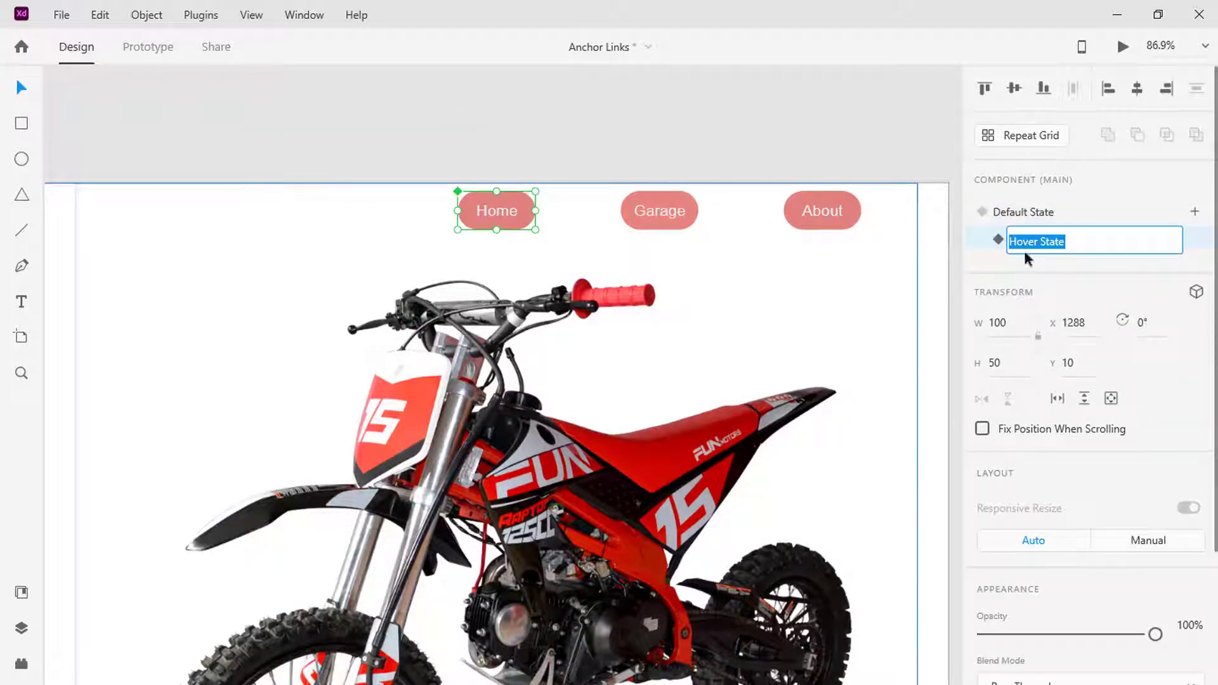
Set the fill opacity of the Home button's background to 100% in its hover state
double_click(525, 217)
scroll(997, 276, down, 6)
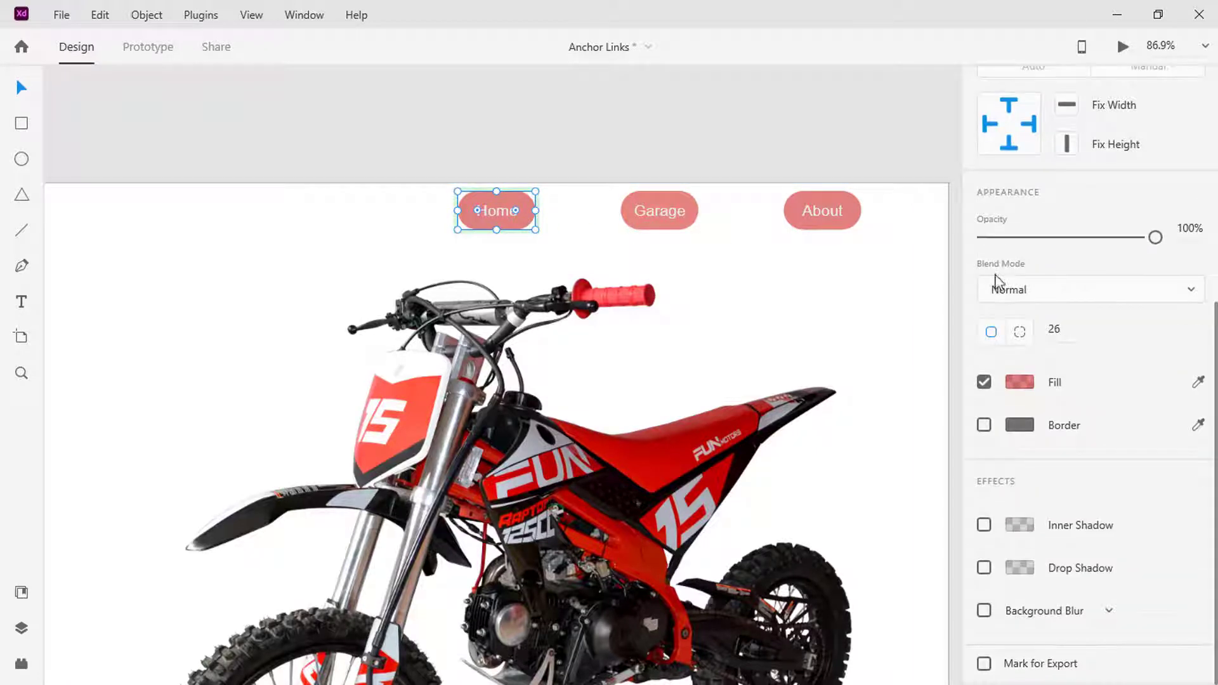
click(1018, 384)
click(913, 458)
text(100)
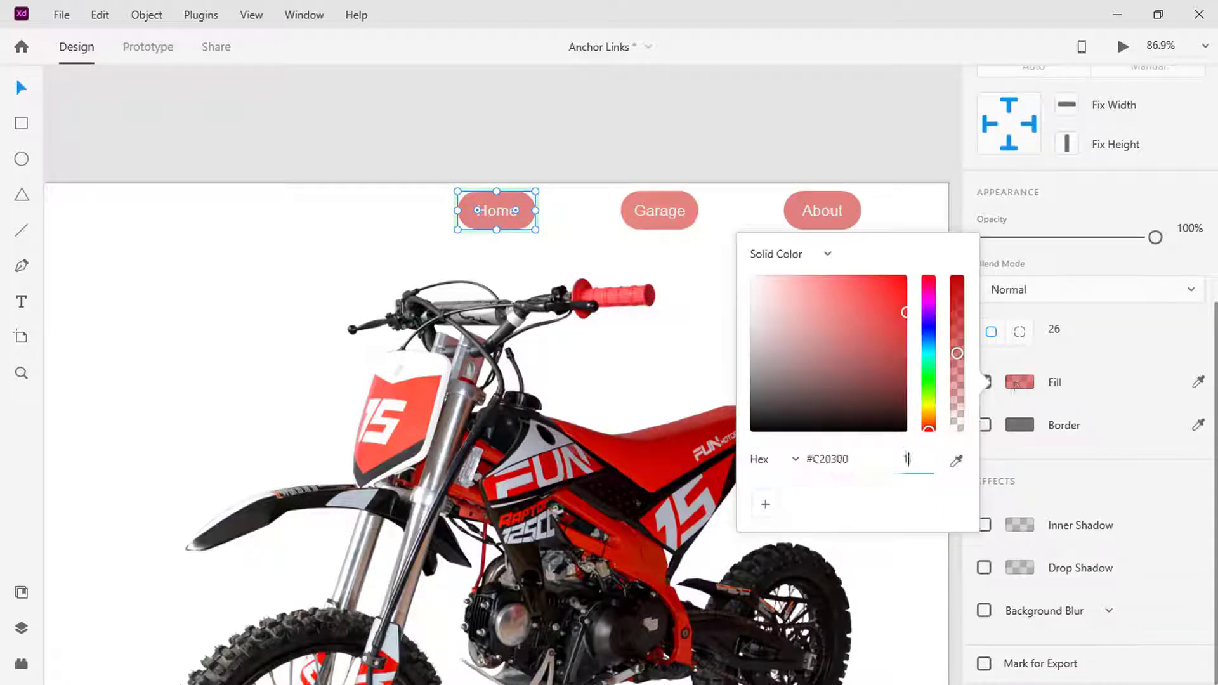
key(Return)
click(687, 301)
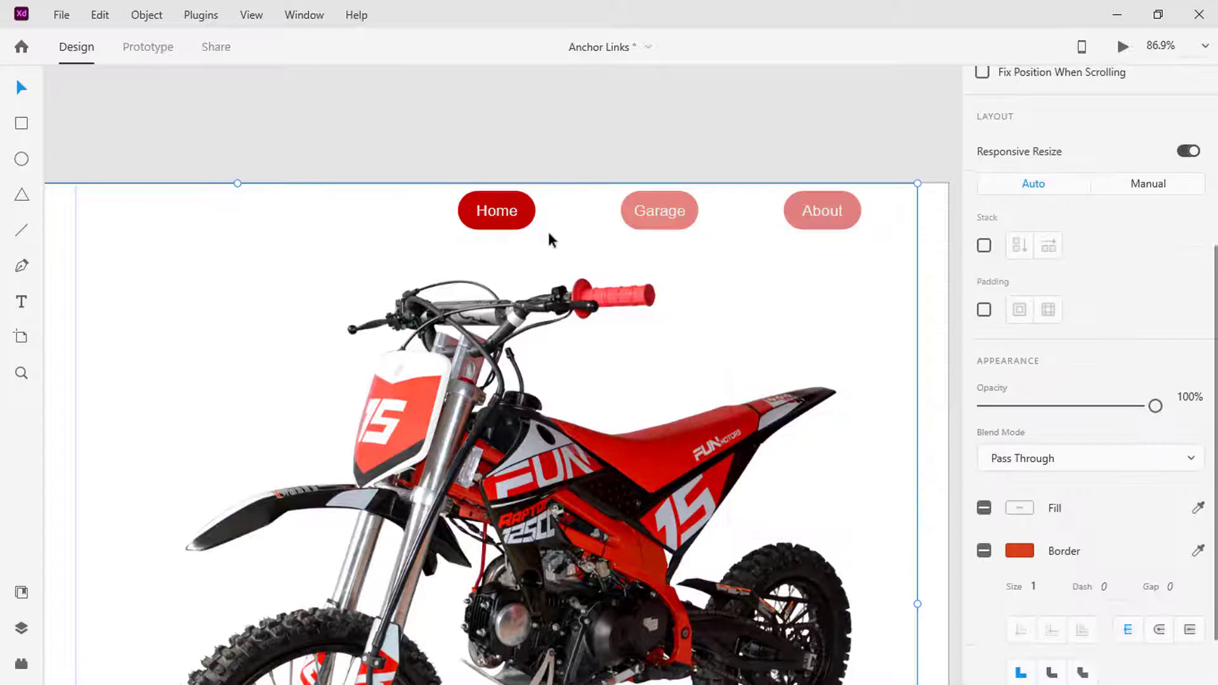
Switch the Home button back to its default state and check its hover effect in the preview
click(495, 211)
scroll(1035, 257, up, 3)
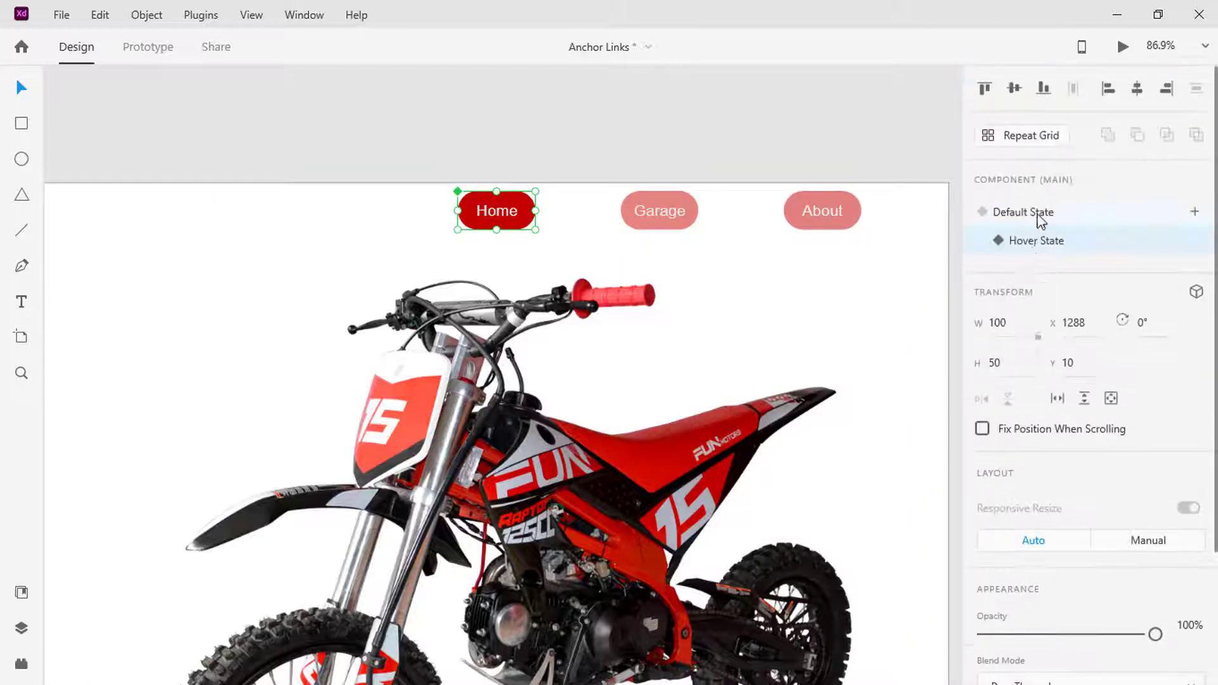
click(1036, 216)
click(1121, 49)
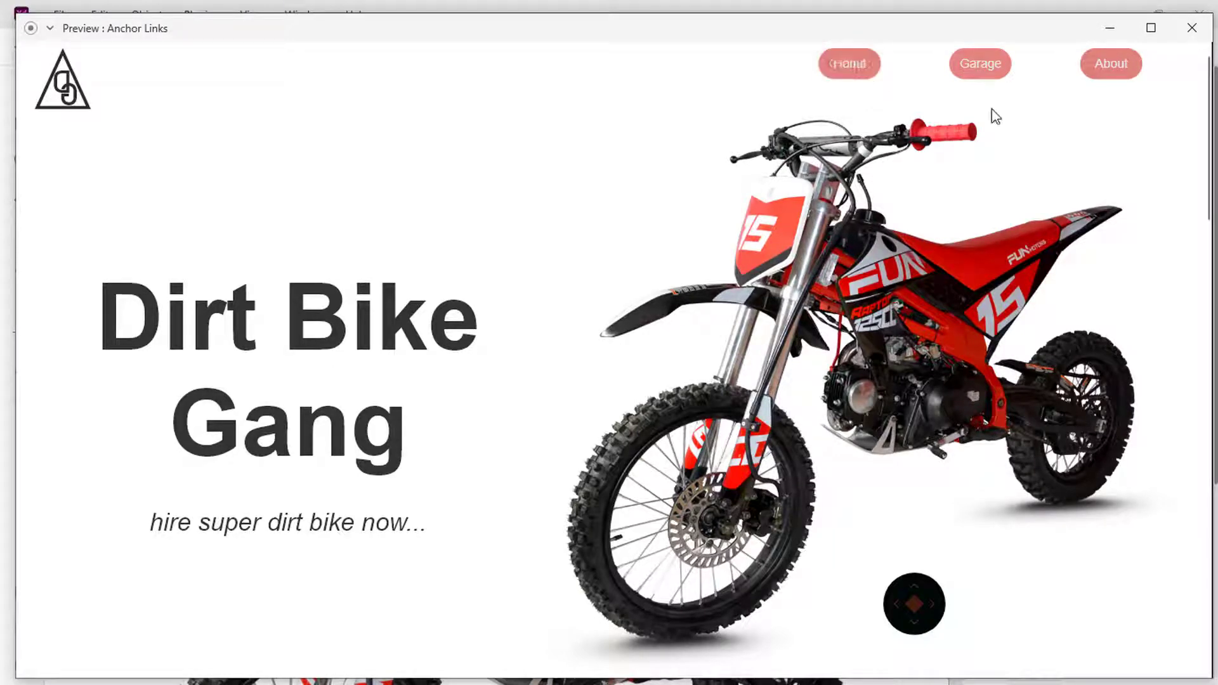
click(1107, 32)
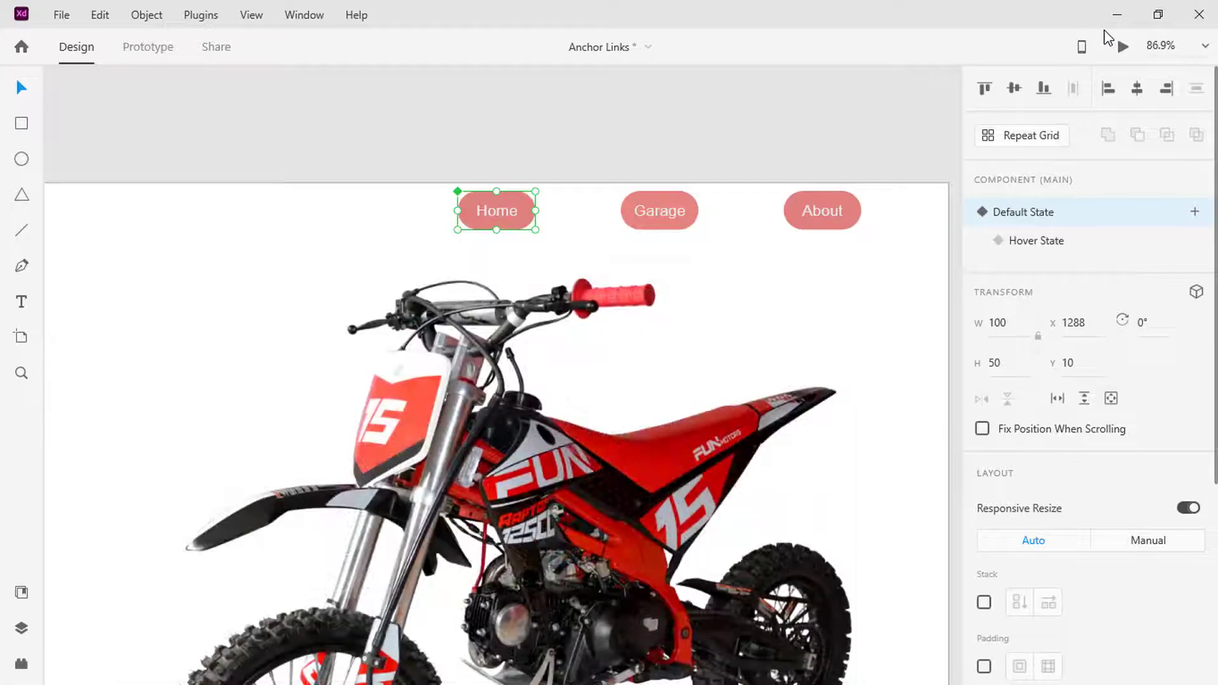
Make the Garage button a component with a hover state and set that state's background fill opacity to 100%
click(691, 210)
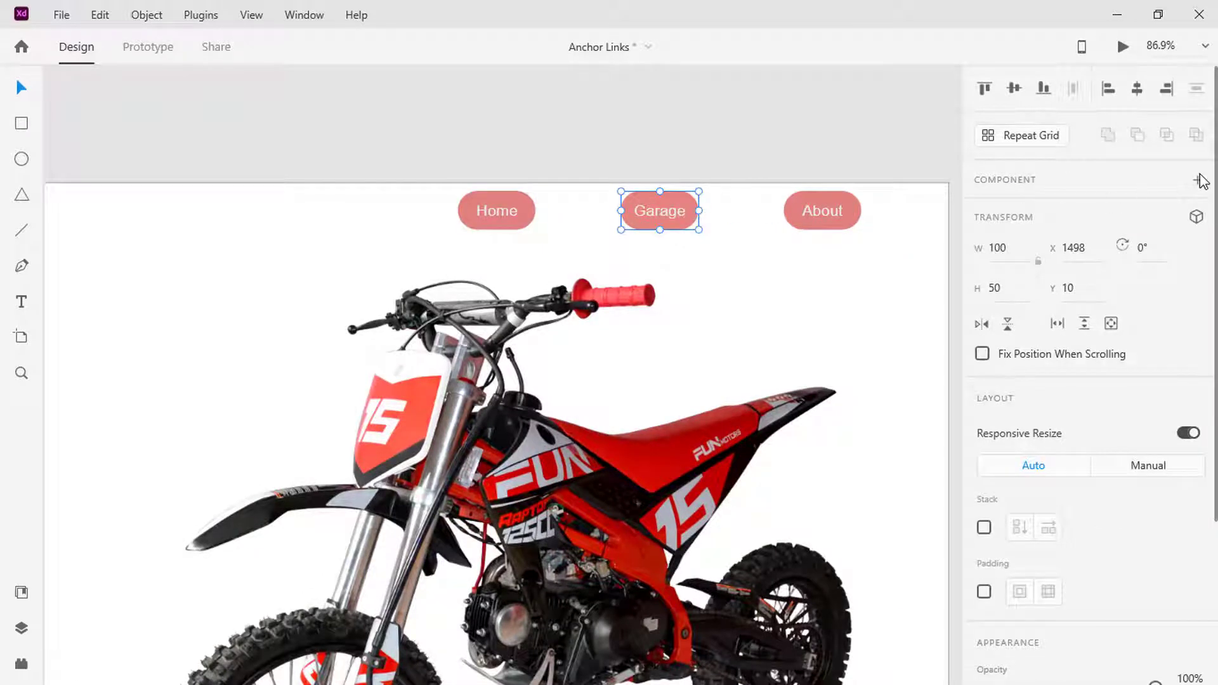
click(1193, 212)
click(1091, 251)
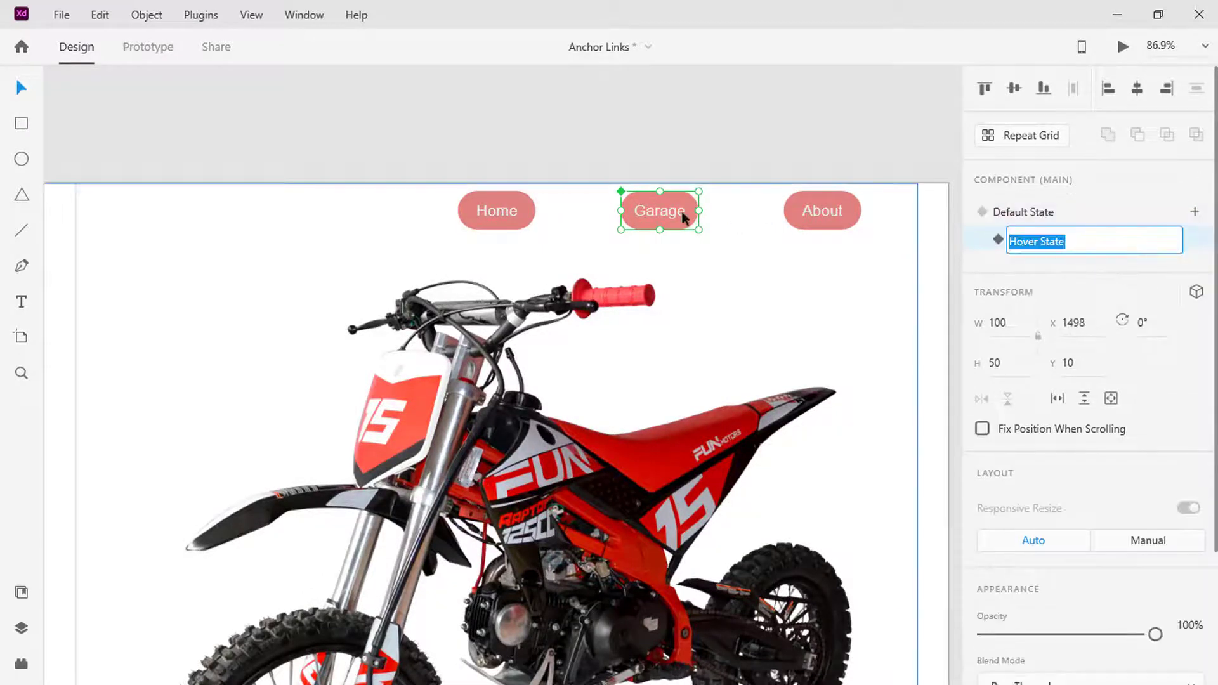
scroll(1033, 348, down, 5)
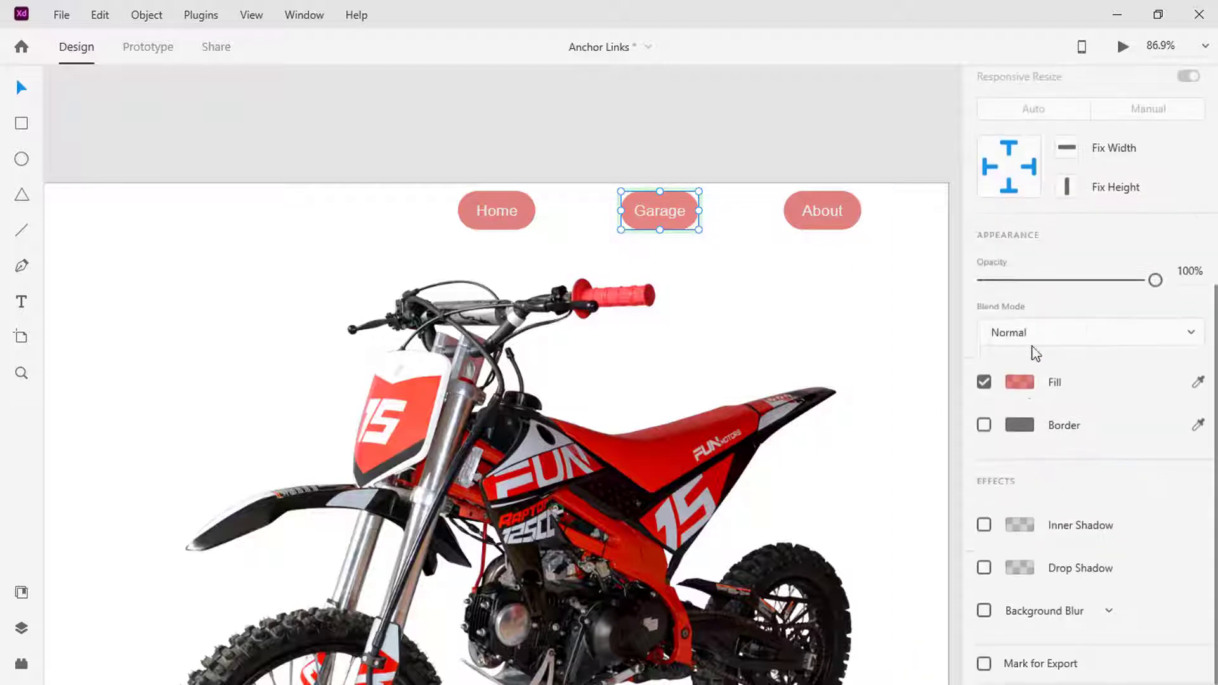
click(1019, 382)
click(910, 459)
text(100)
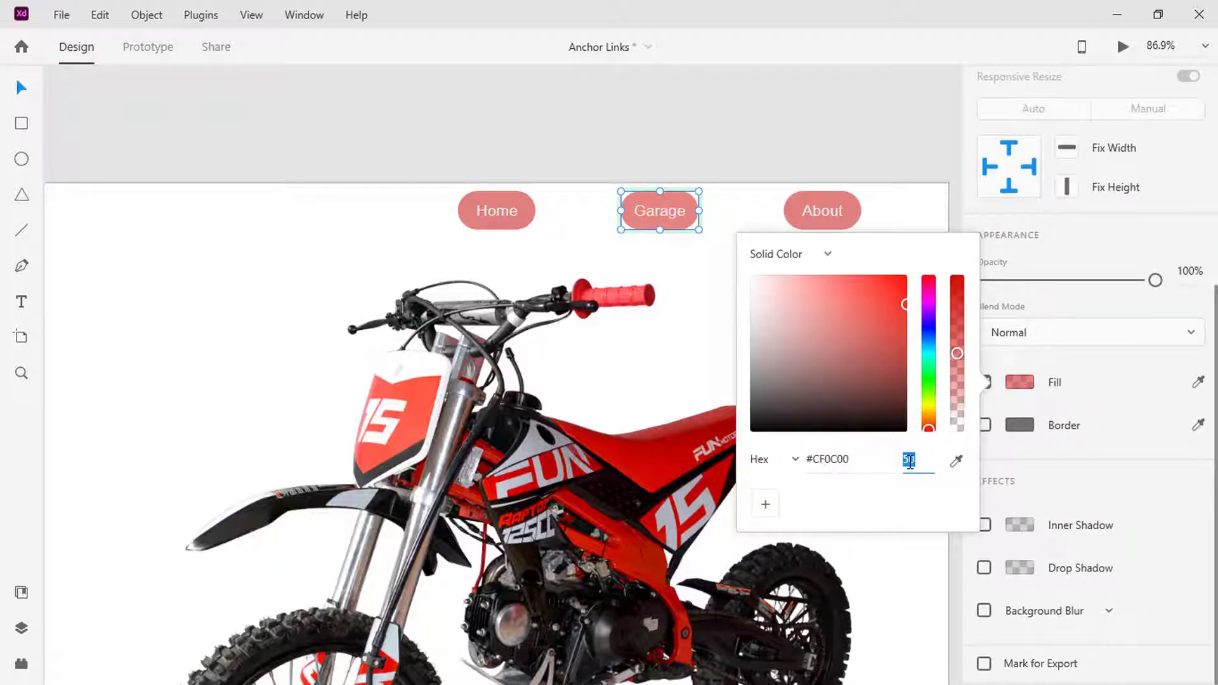
Turn the About navigation button into a component and add a hover state to it
click(847, 204)
click(847, 203)
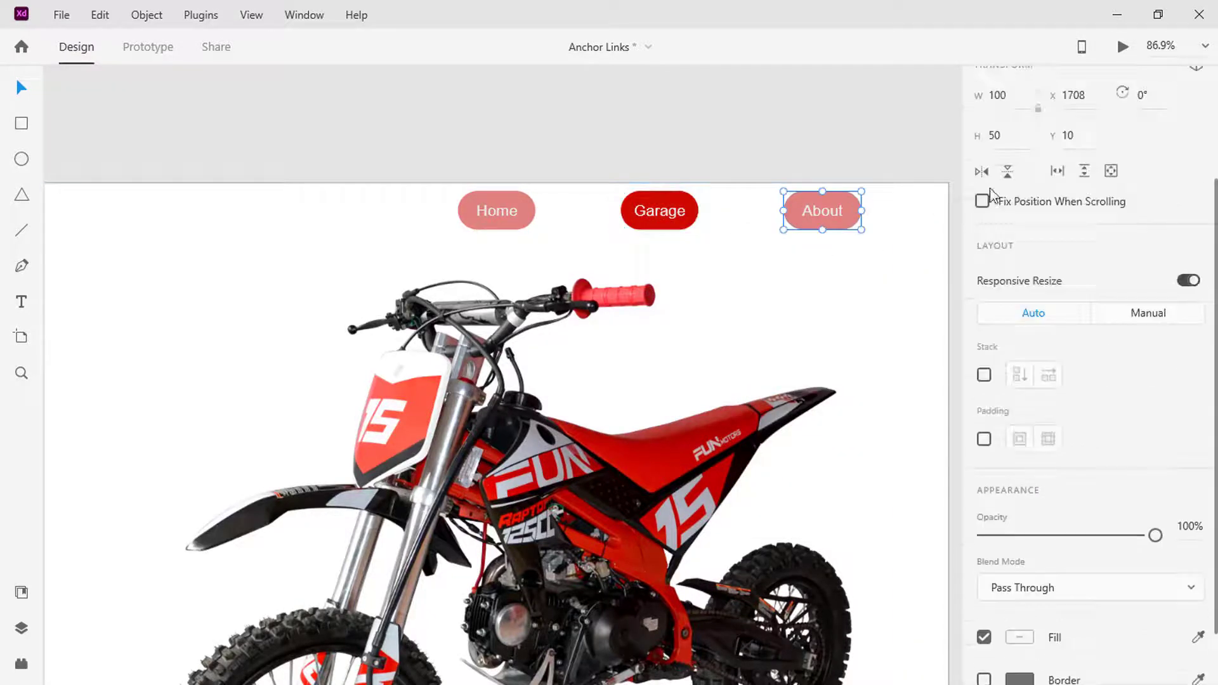
scroll(1209, 184, up, 3)
click(1197, 180)
click(1191, 209)
click(1102, 252)
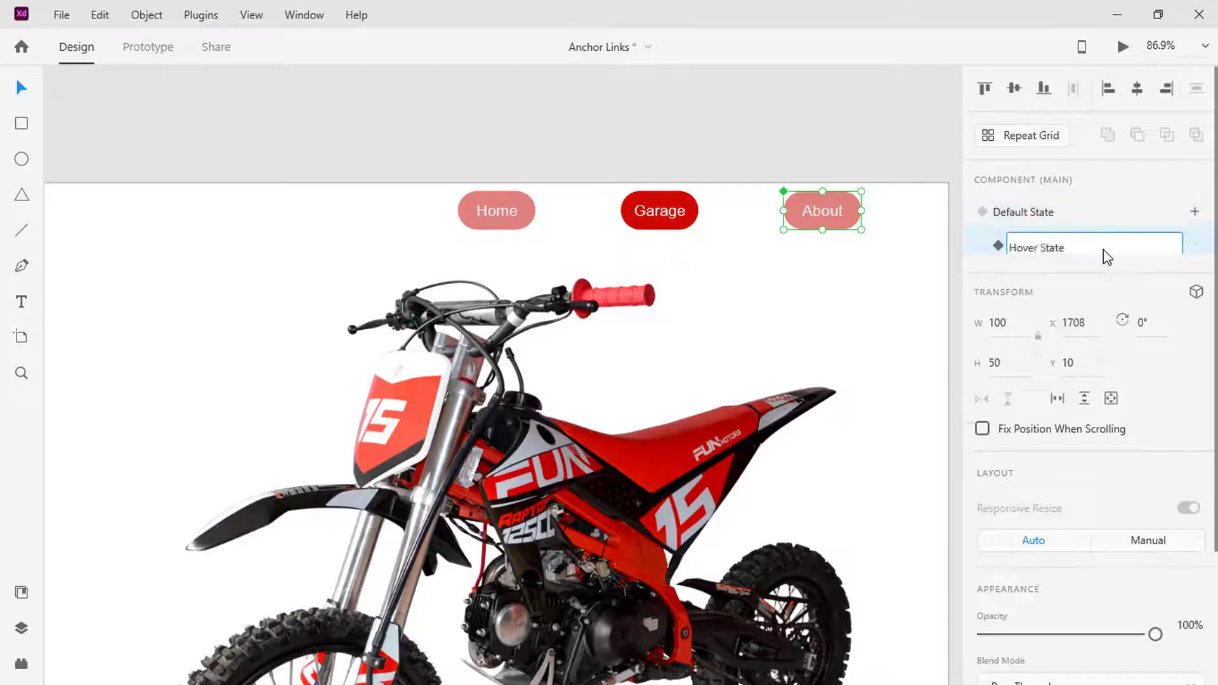
Set the fill opacity of the About button's background to 100% in its hover state
double_click(848, 206)
scroll(1003, 318, down, 5)
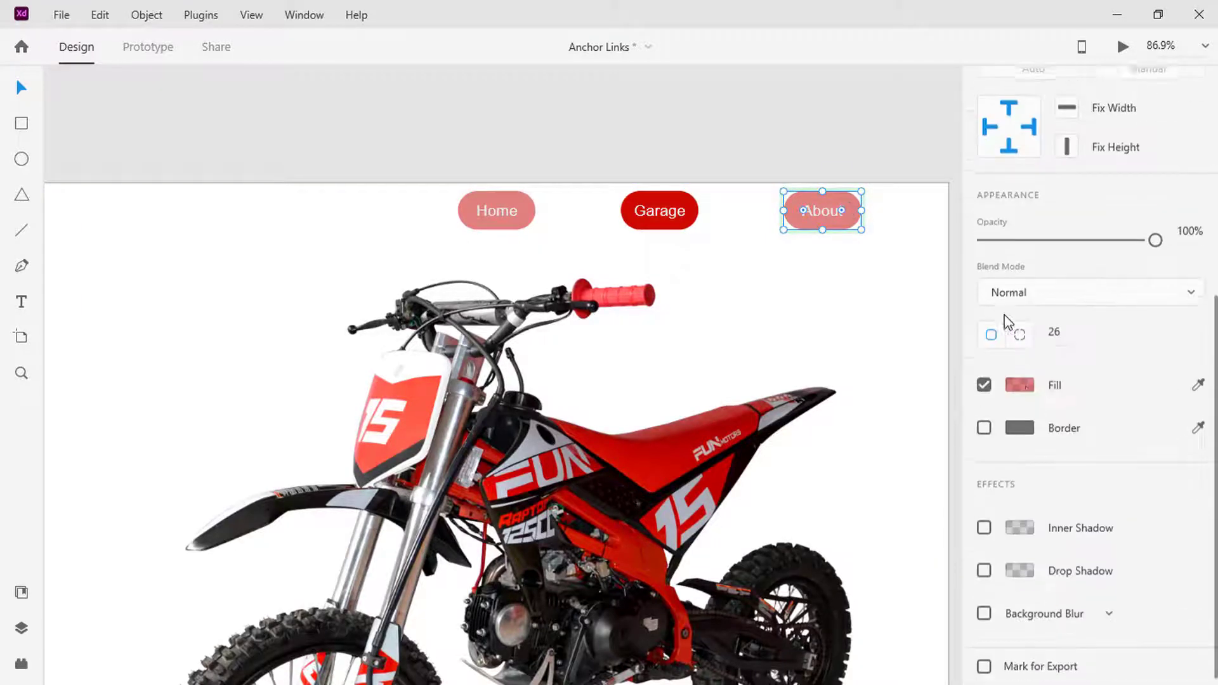
click(1022, 383)
click(912, 455)
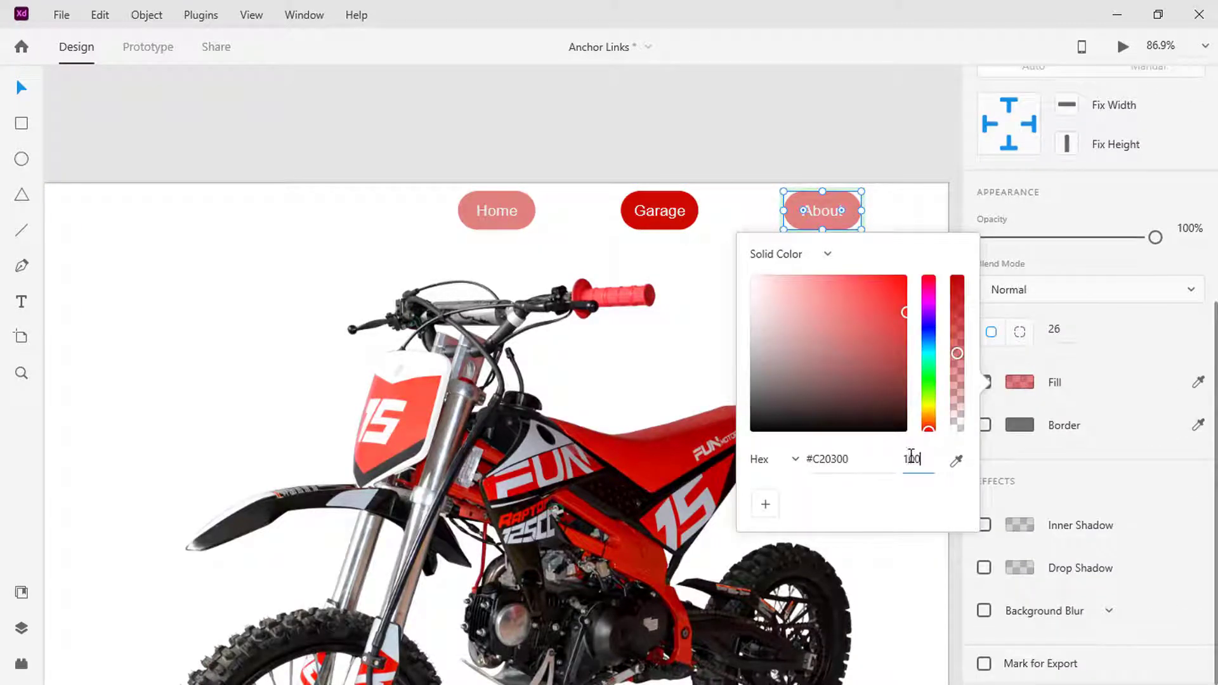
text(100)
key(Return)
click(724, 380)
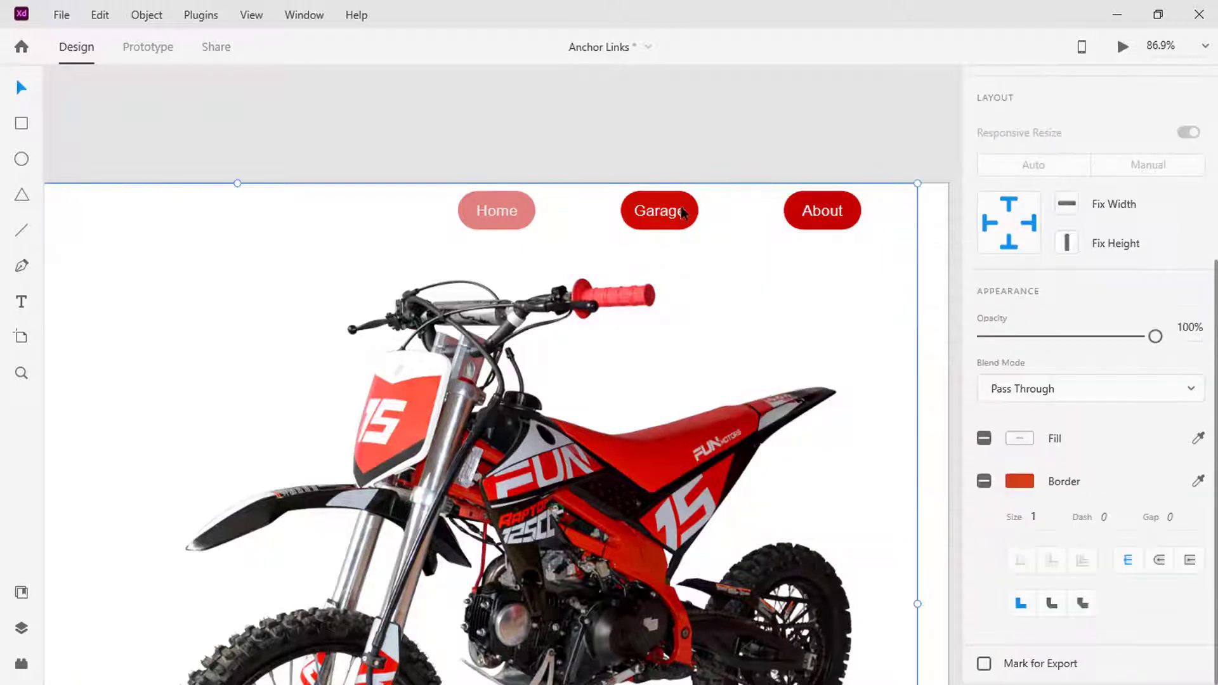
Switch the Garage and About buttons back to their default states
scroll(1107, 232, up, 5)
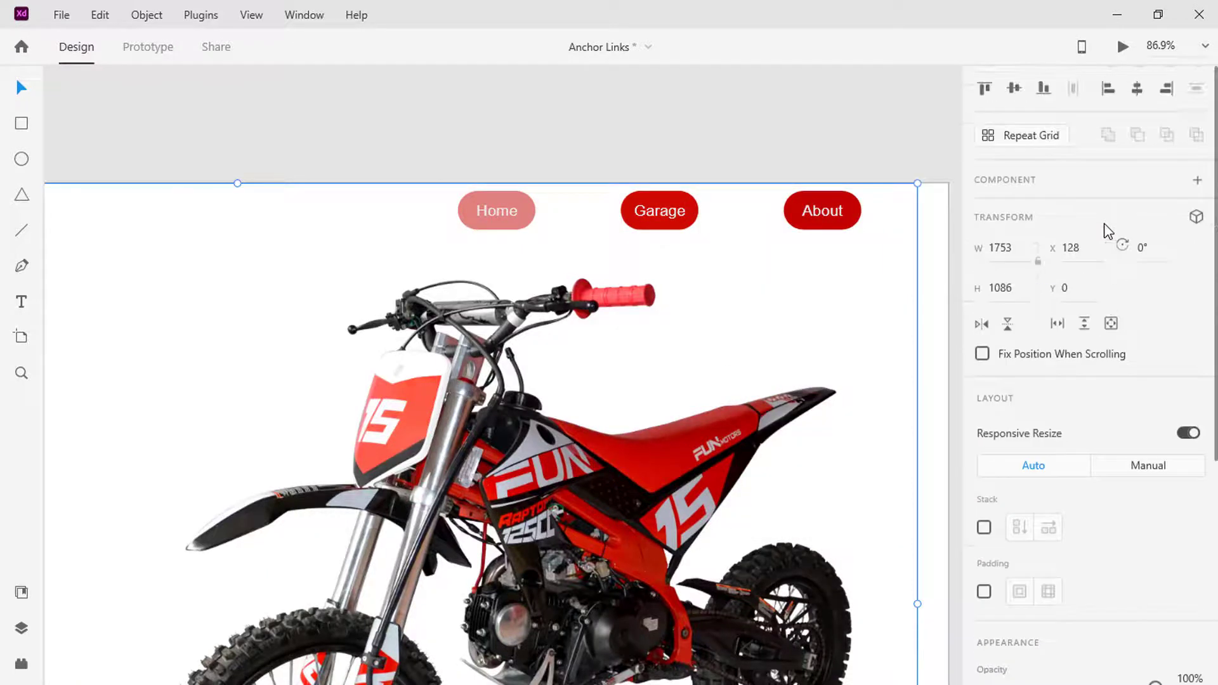
click(688, 217)
click(1020, 219)
key(Tab)
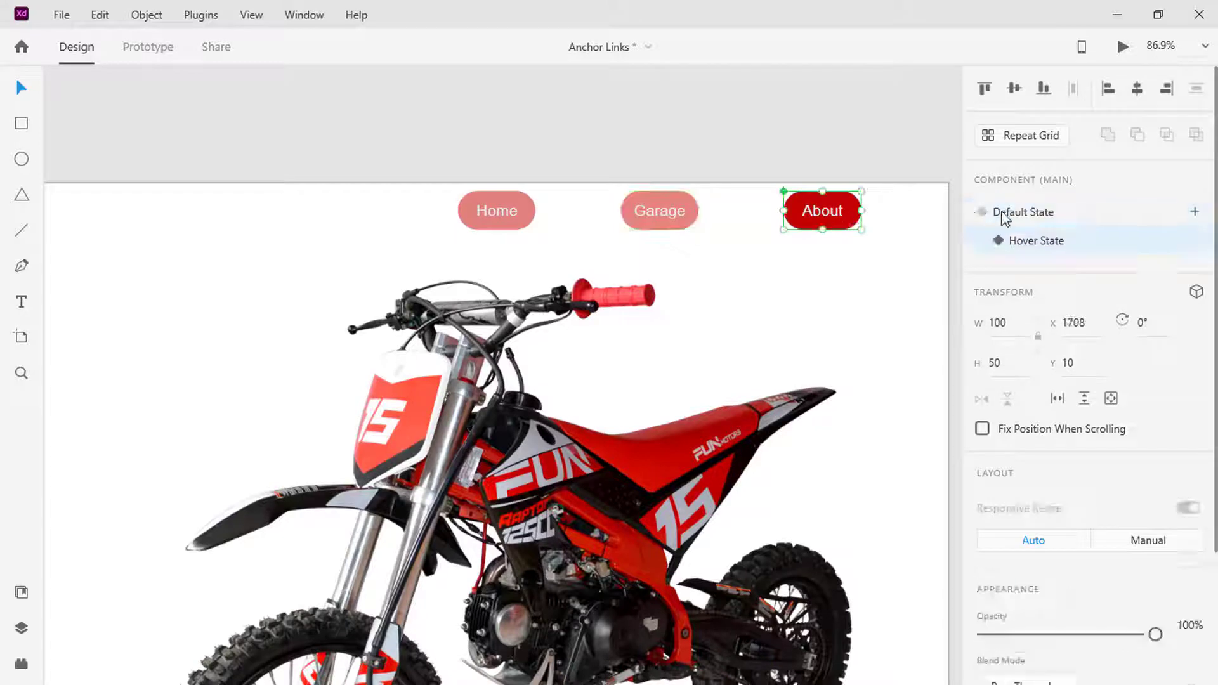
click(1022, 219)
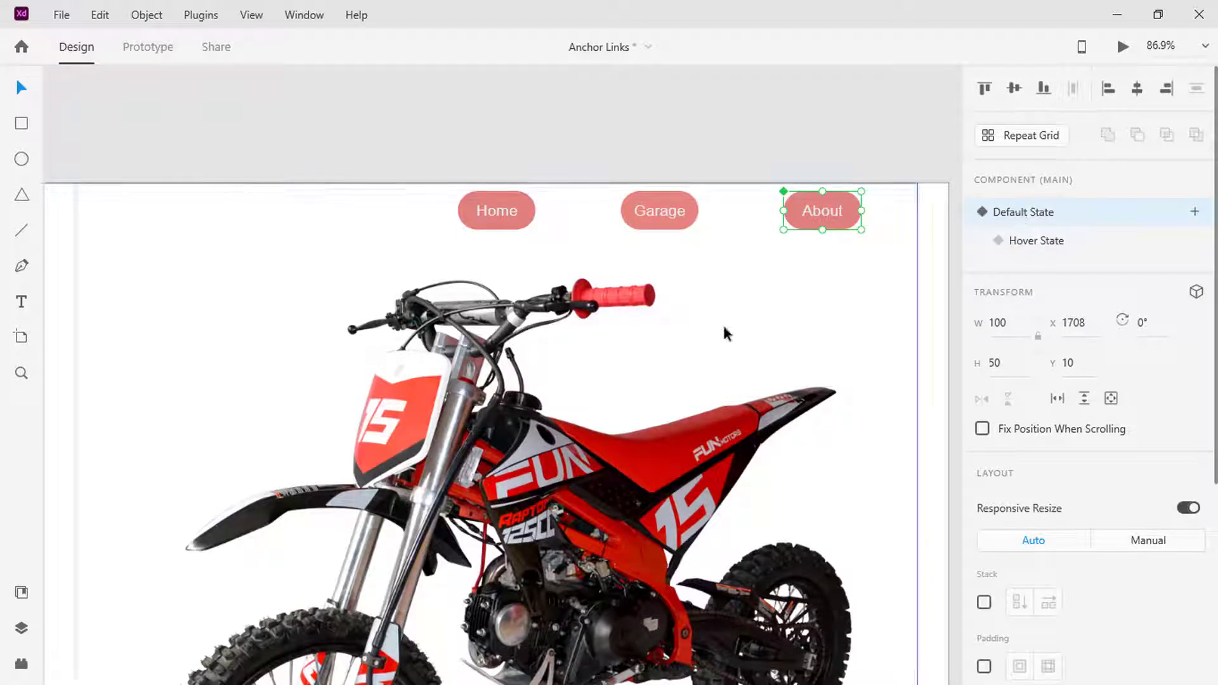
Add the text "Disk Brake" inside the hotspot group, beside the black circle below the dirt bike
scroll(569, 446, down, 5)
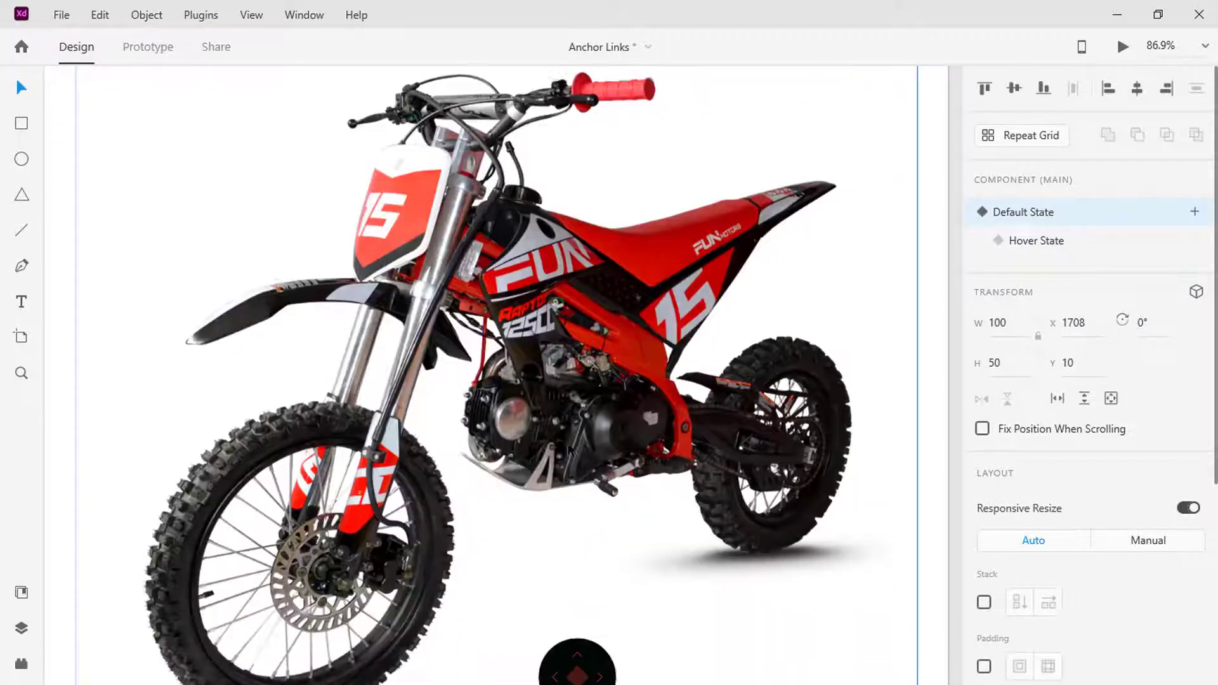
click(580, 520)
click(584, 555)
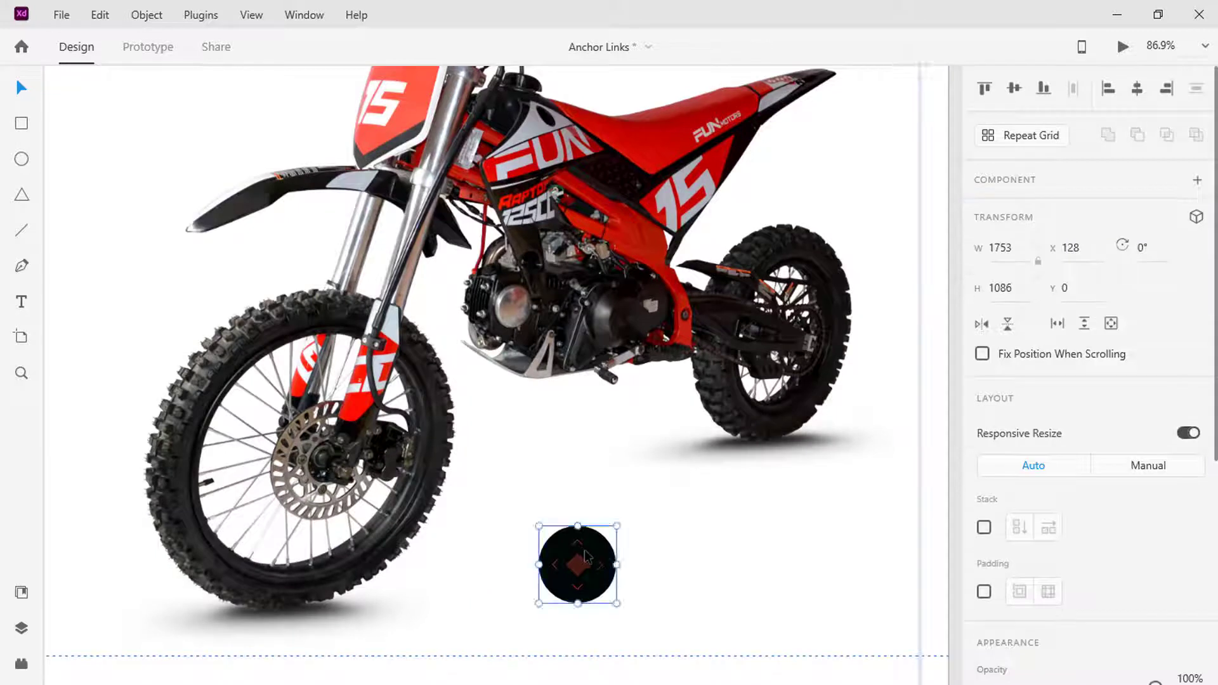
double_click(585, 557)
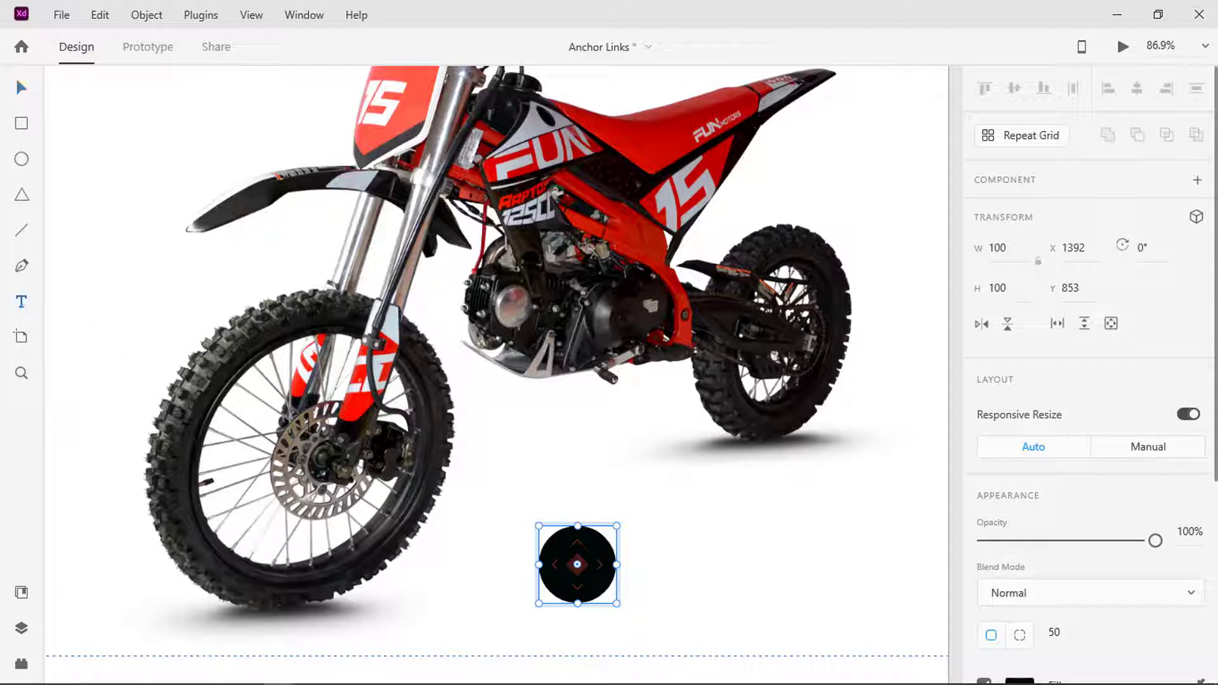
click(635, 570)
text(Disk Br)
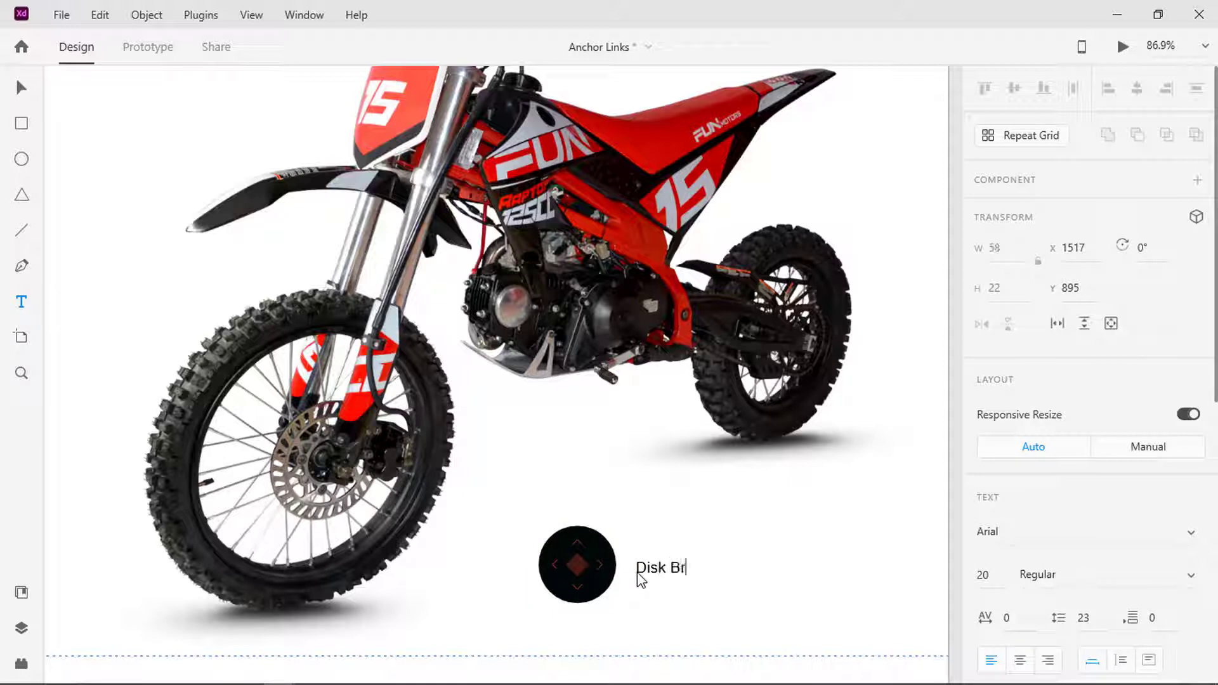
key(Escape)
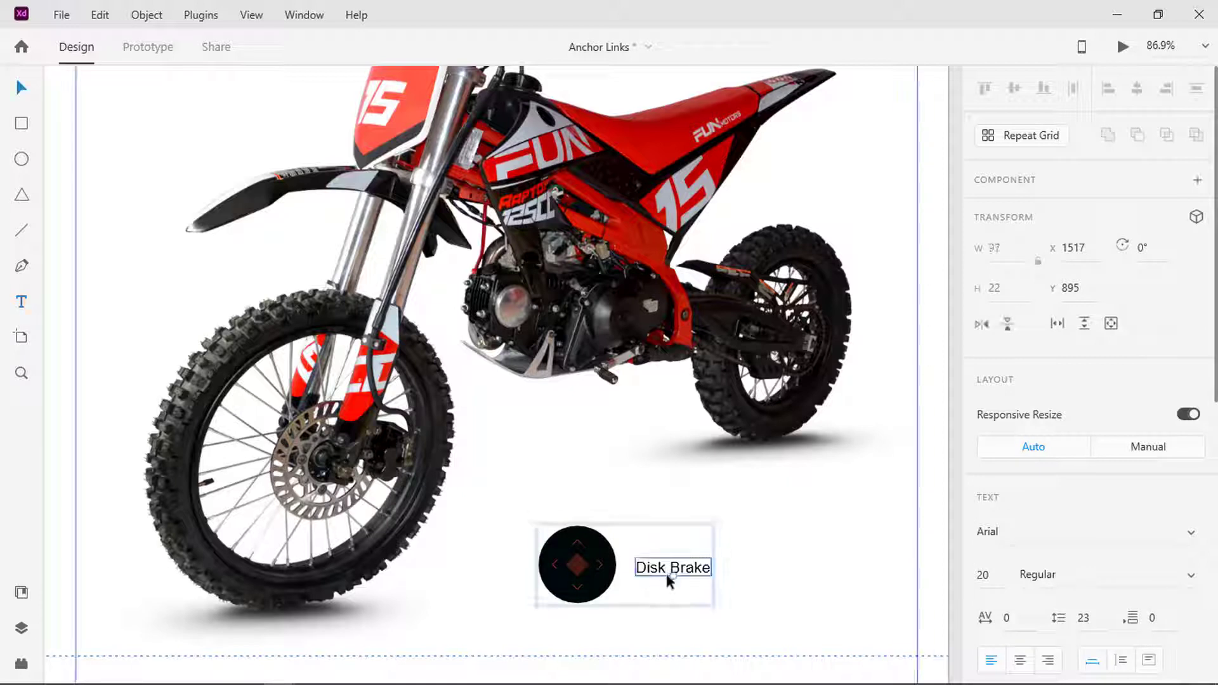
Set the font size of the "Disk Brake" label to 30
click(994, 586)
text(3)
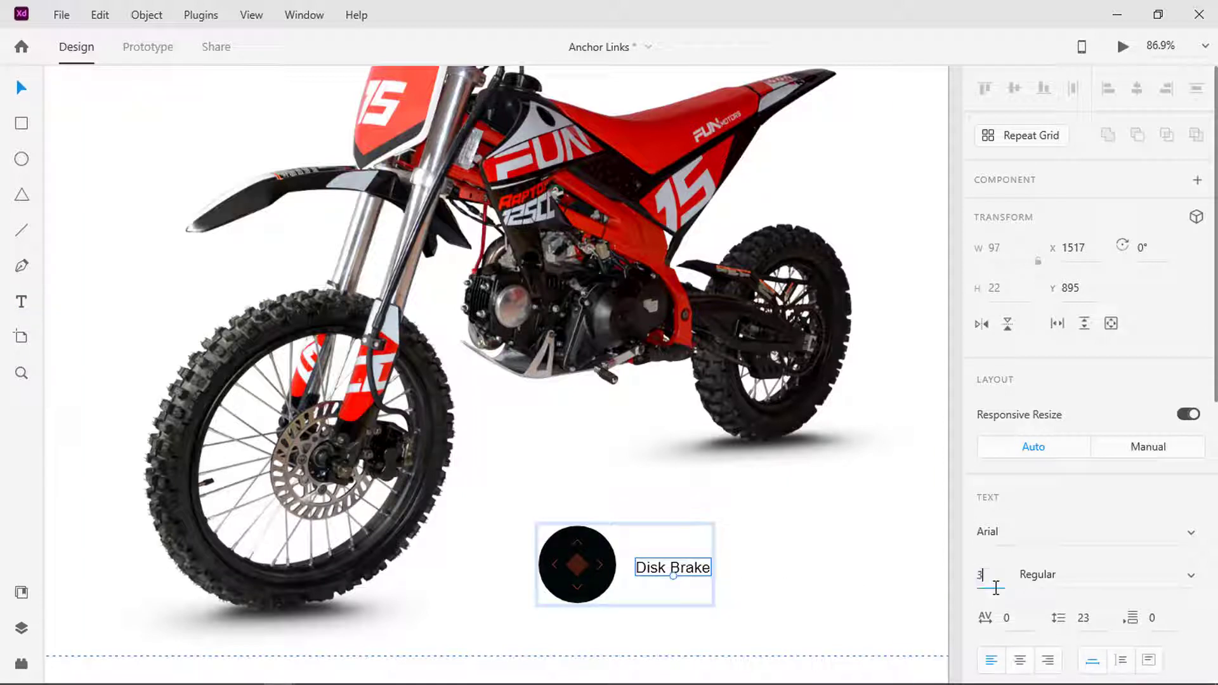
key(Return)
scroll(993, 587, down, 4)
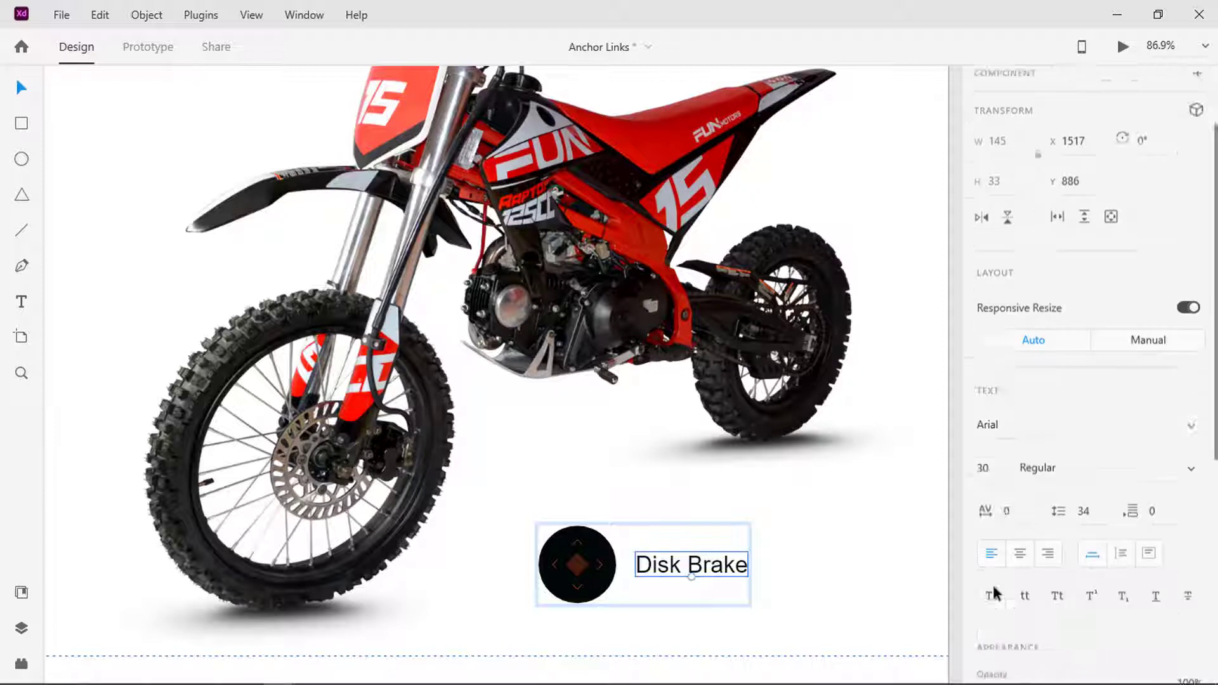
Set the fill colour of the "Disk Brake" label to #EAEAEA
click(1021, 625)
text(eaeaea)
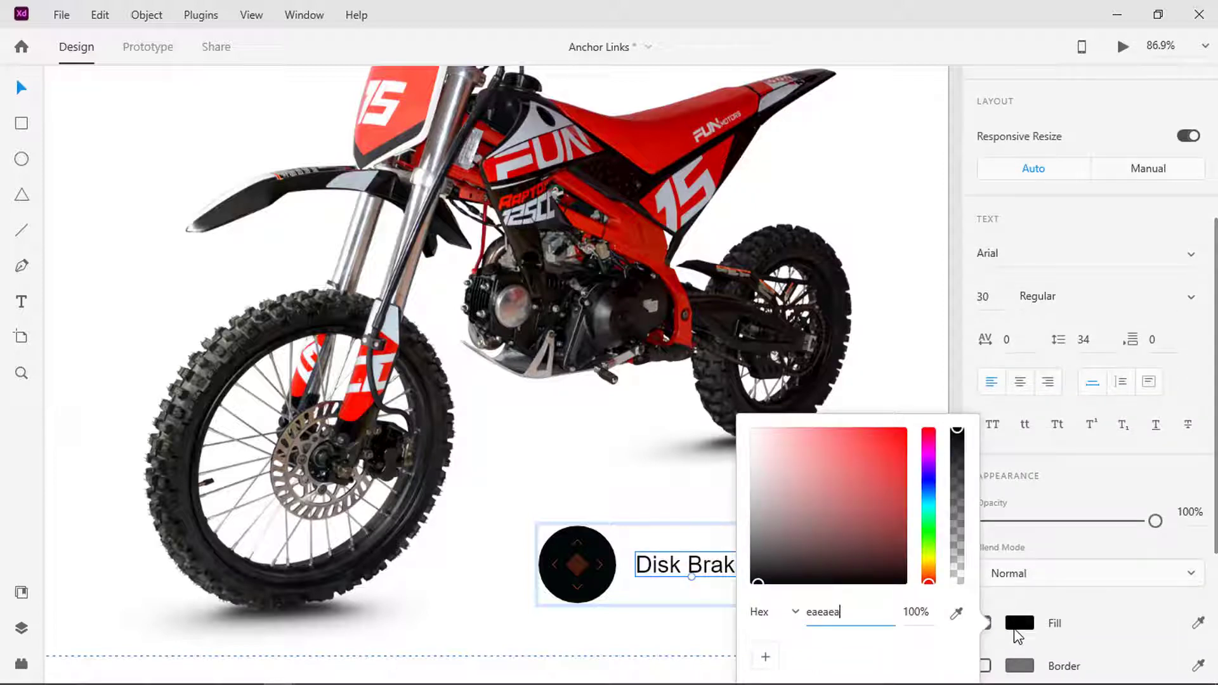
key(Return)
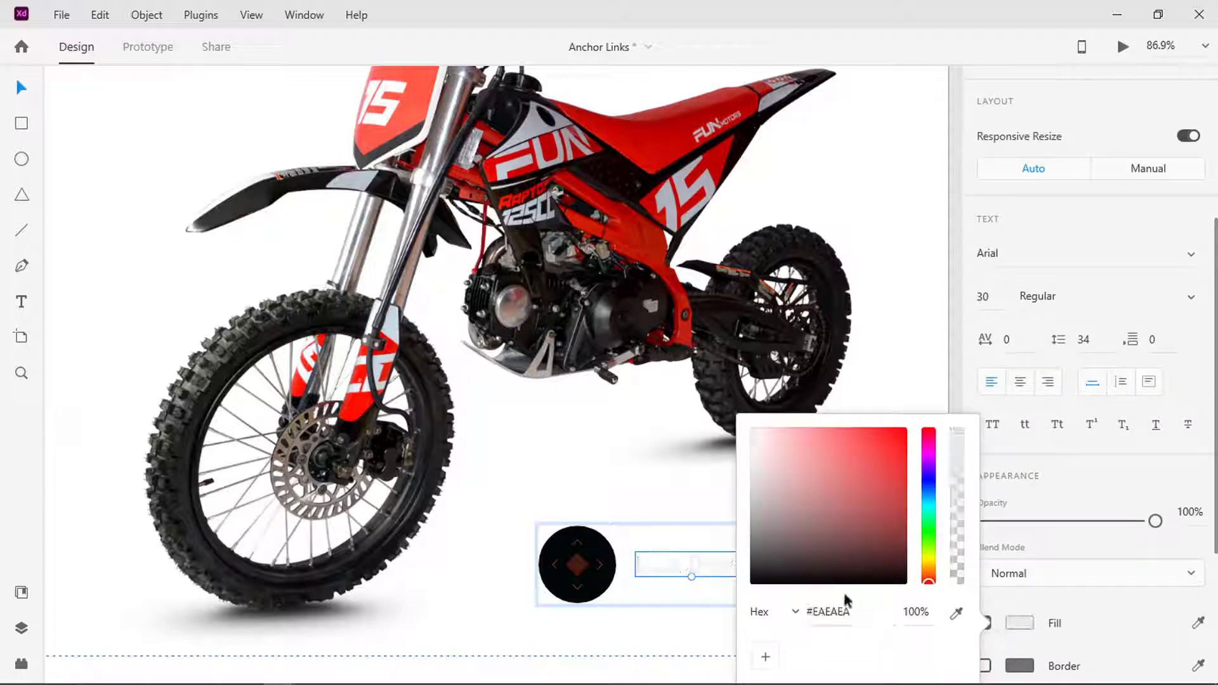
Move the "Disk Brake" label closer to the black circle and set its opacity to 0%
click(713, 563)
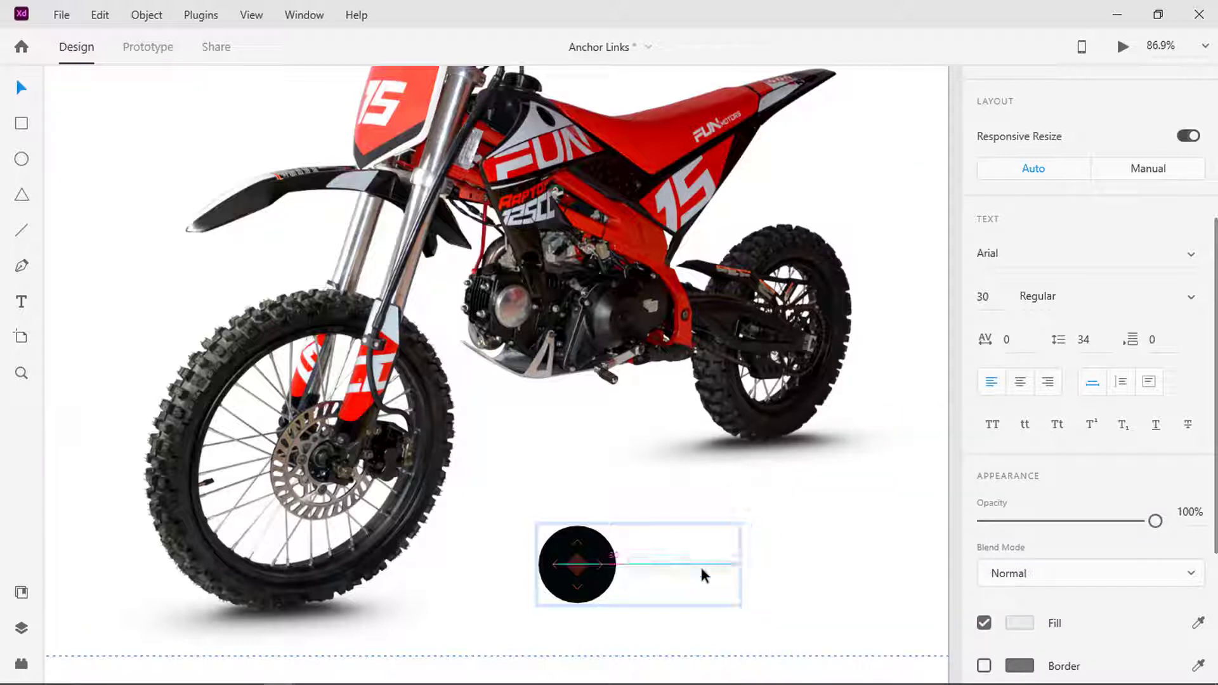
double_click(701, 568)
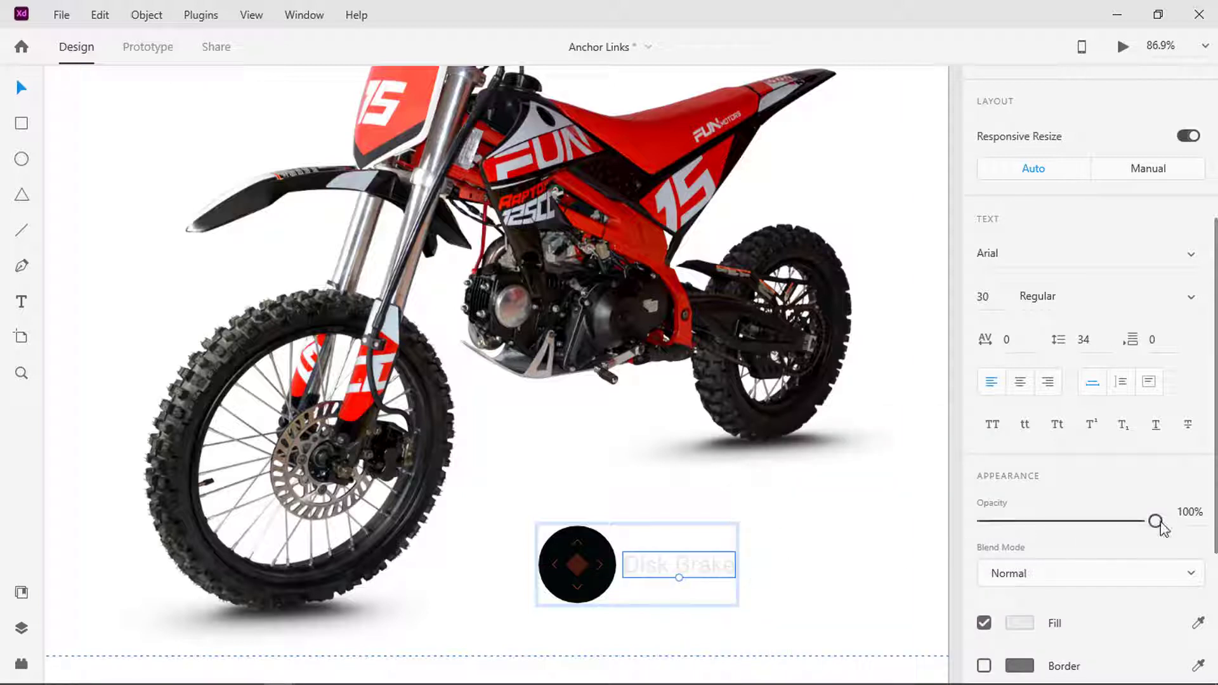
drag(1155, 522, 891, 529)
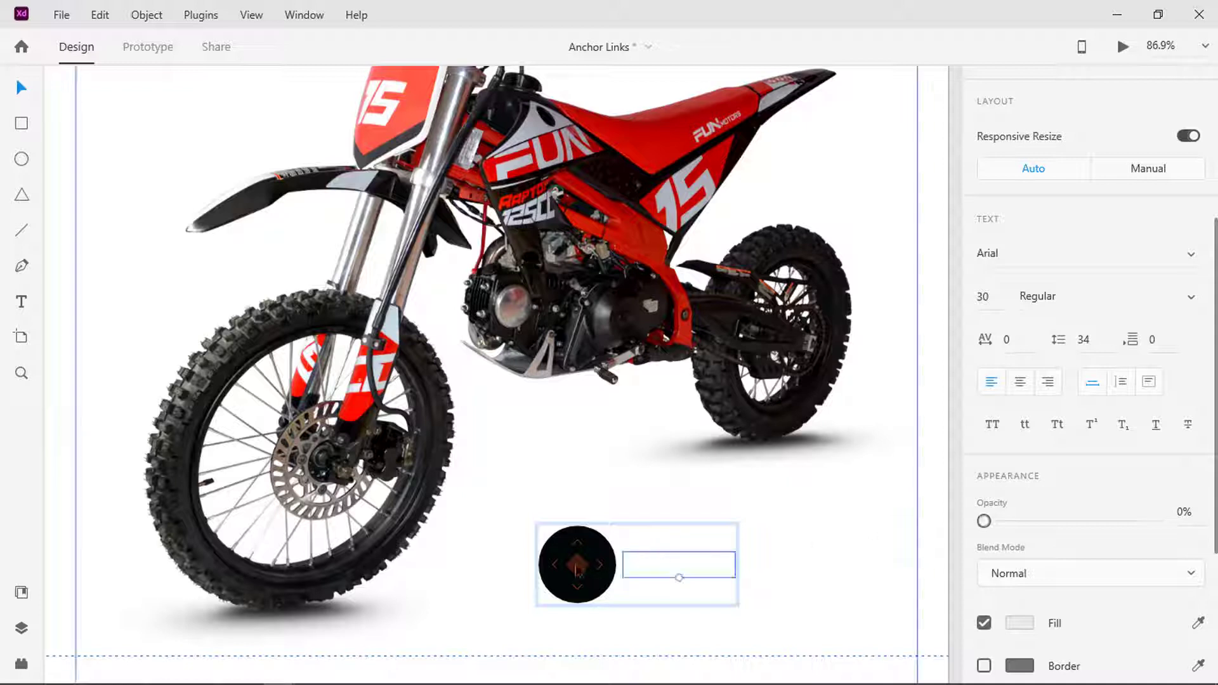
Turn the black circle and its hidden label into a component and add a hover state to it
key(Escape)
scroll(1057, 366, up, 5)
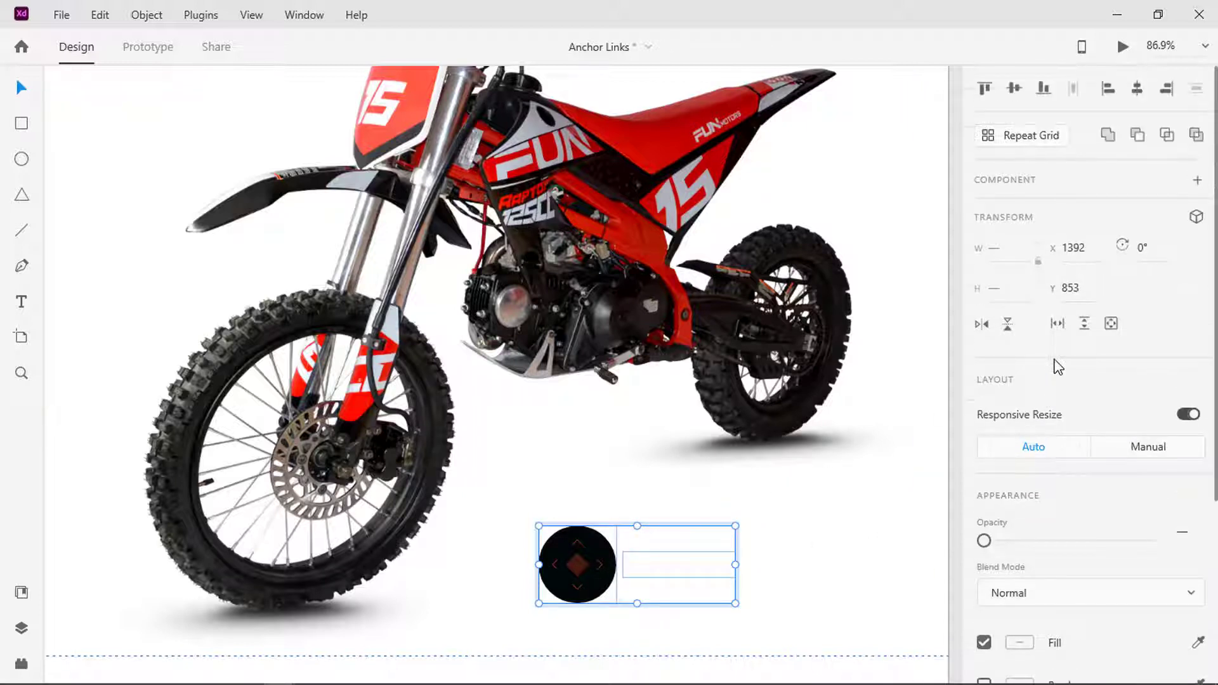
click(1197, 181)
click(1195, 212)
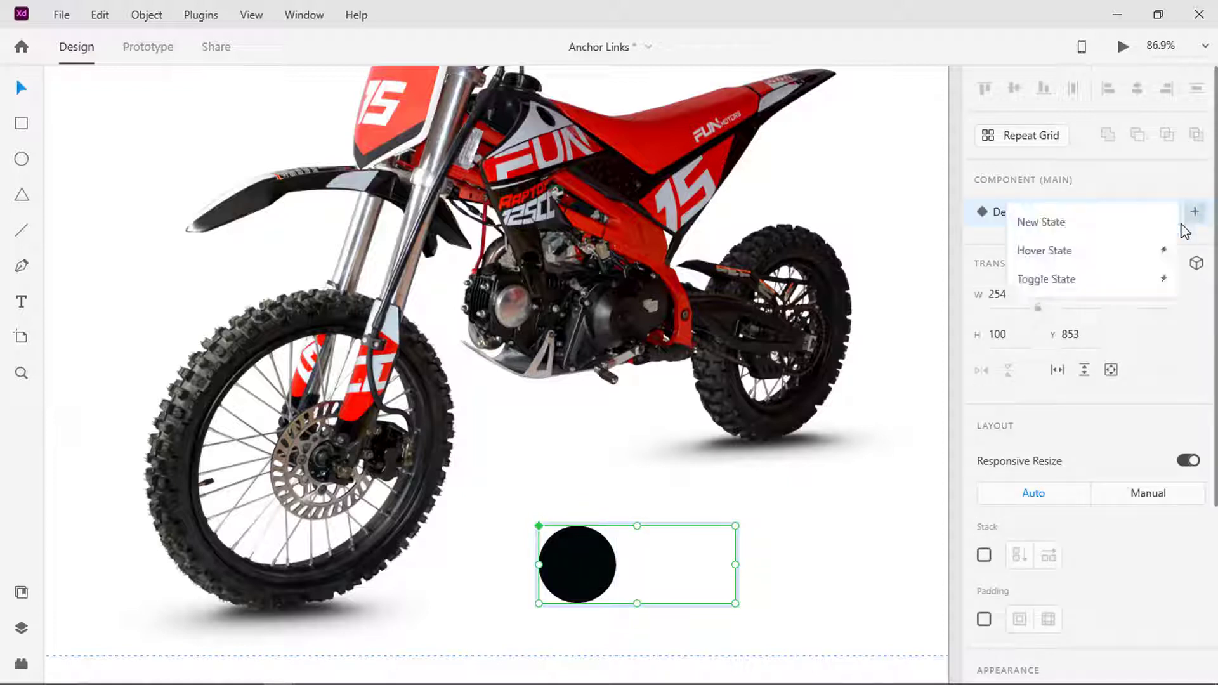
click(1130, 253)
Set the opacity of the "Disk Brake" label to 100% in the hover state
double_click(671, 565)
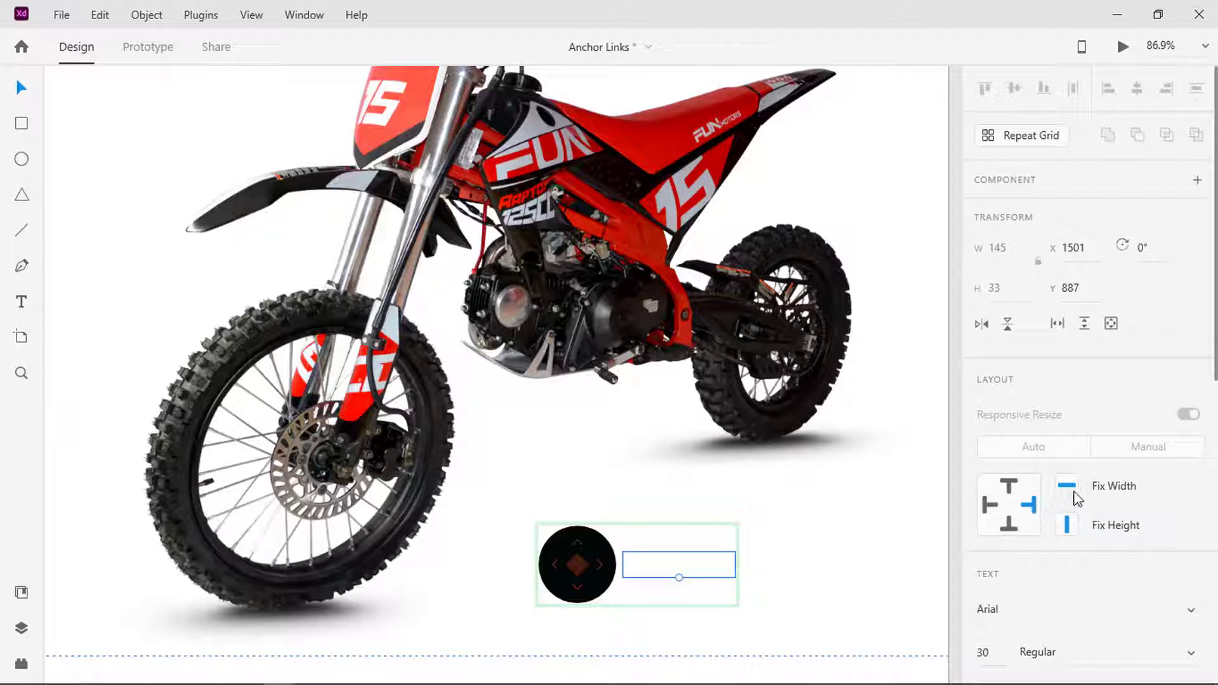
scroll(1072, 498, down, 5)
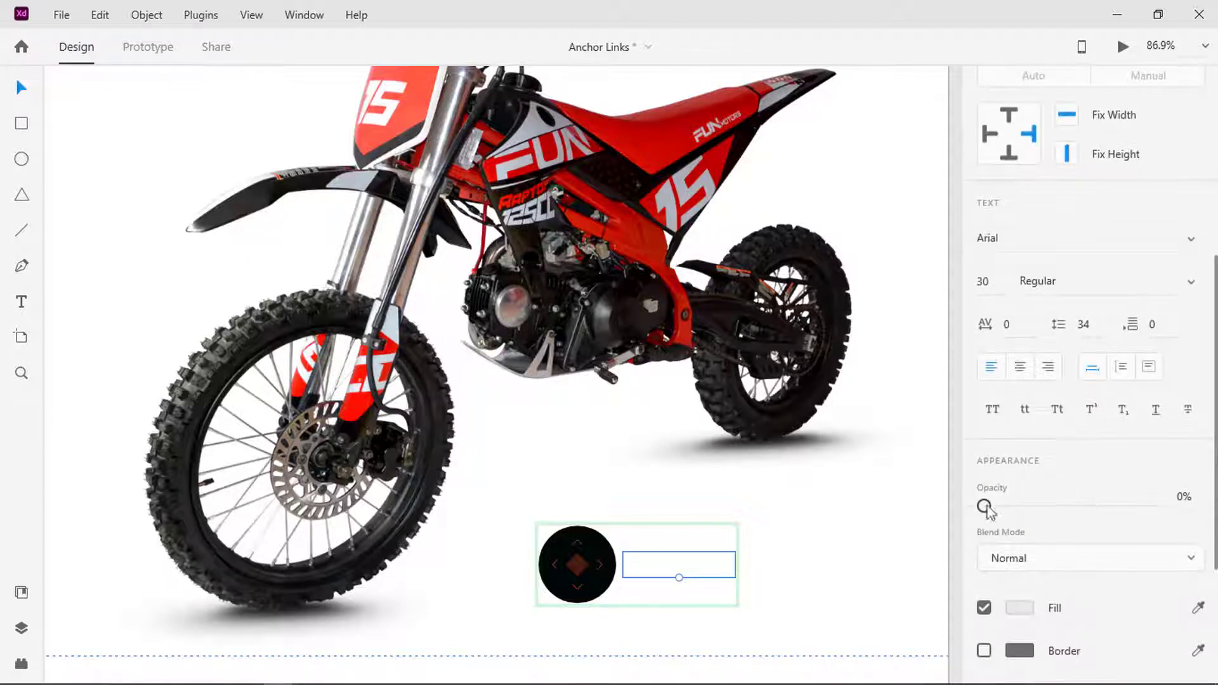
click(1178, 506)
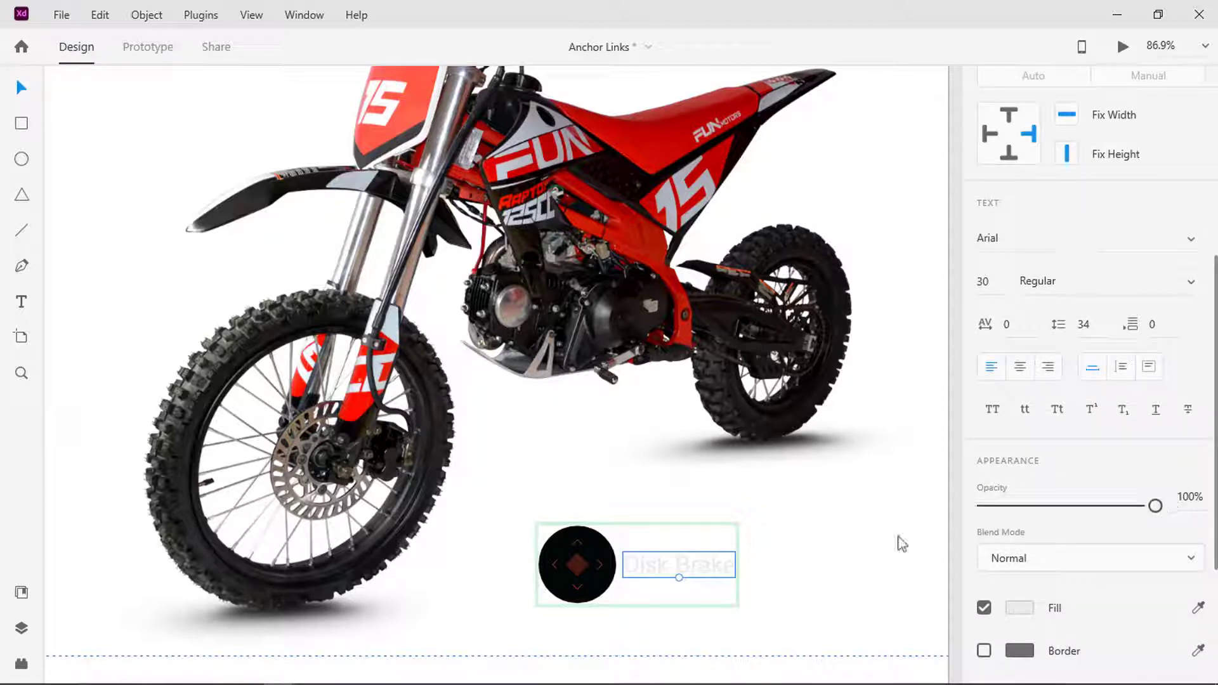
Move the label away from the icon and stretch the black circle into a pill about 323 px wide behind both
drag(682, 561, 702, 560)
click(613, 567)
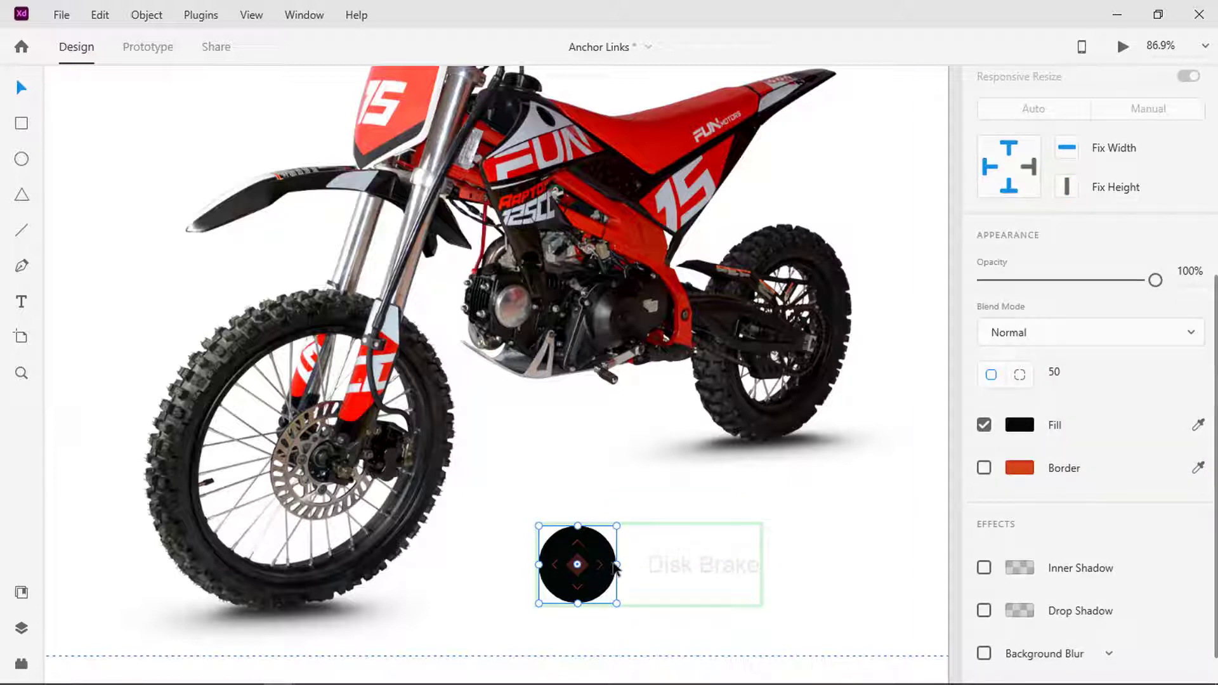
drag(619, 563, 781, 561)
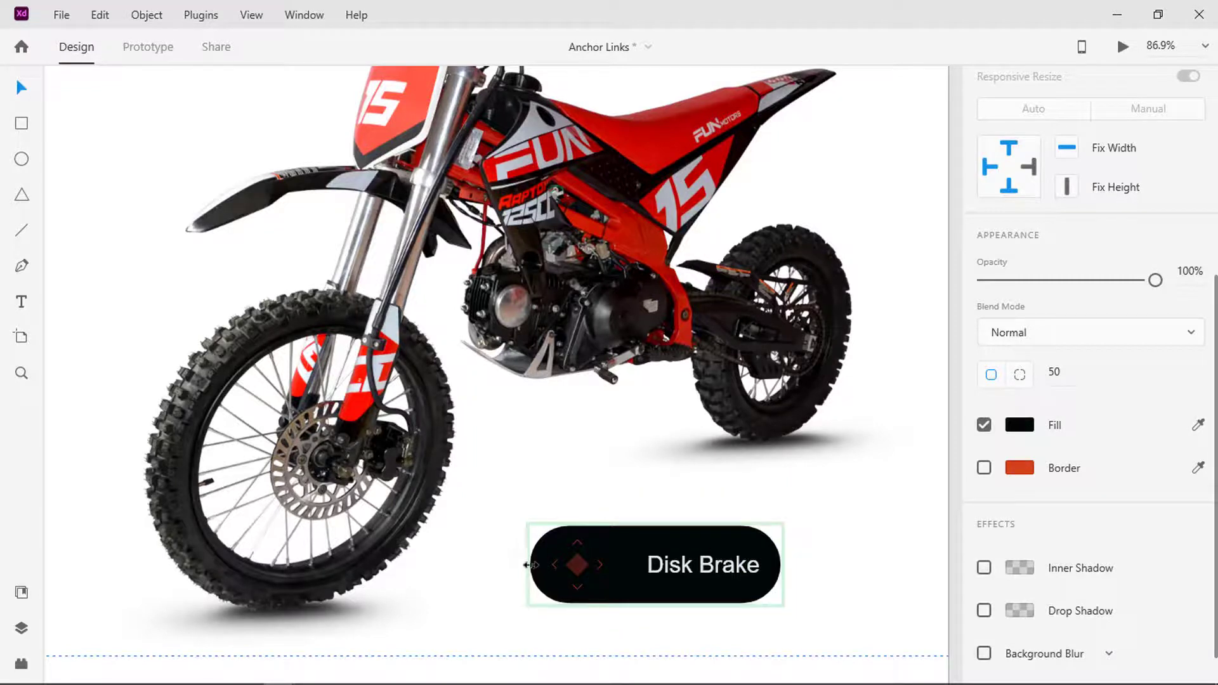
Resize the arrow outline around the hotspot's diamond to 47.25 px wide, keeping its proportions
click(576, 564)
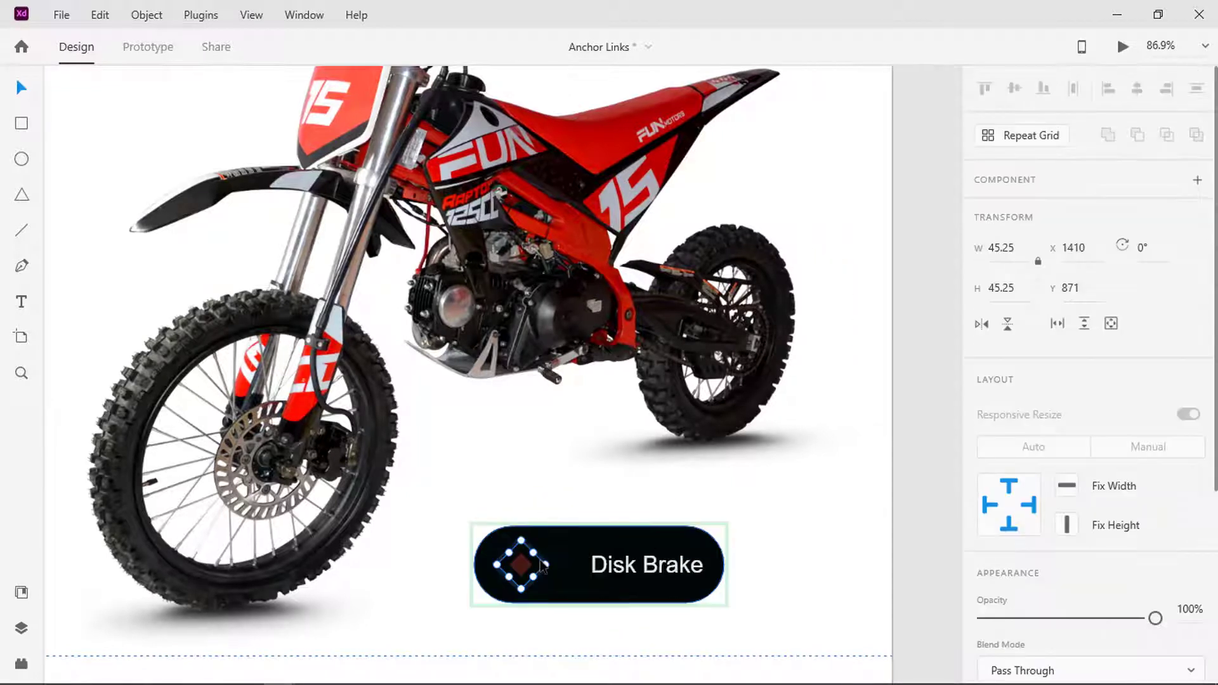
double_click(993, 247)
text(4)
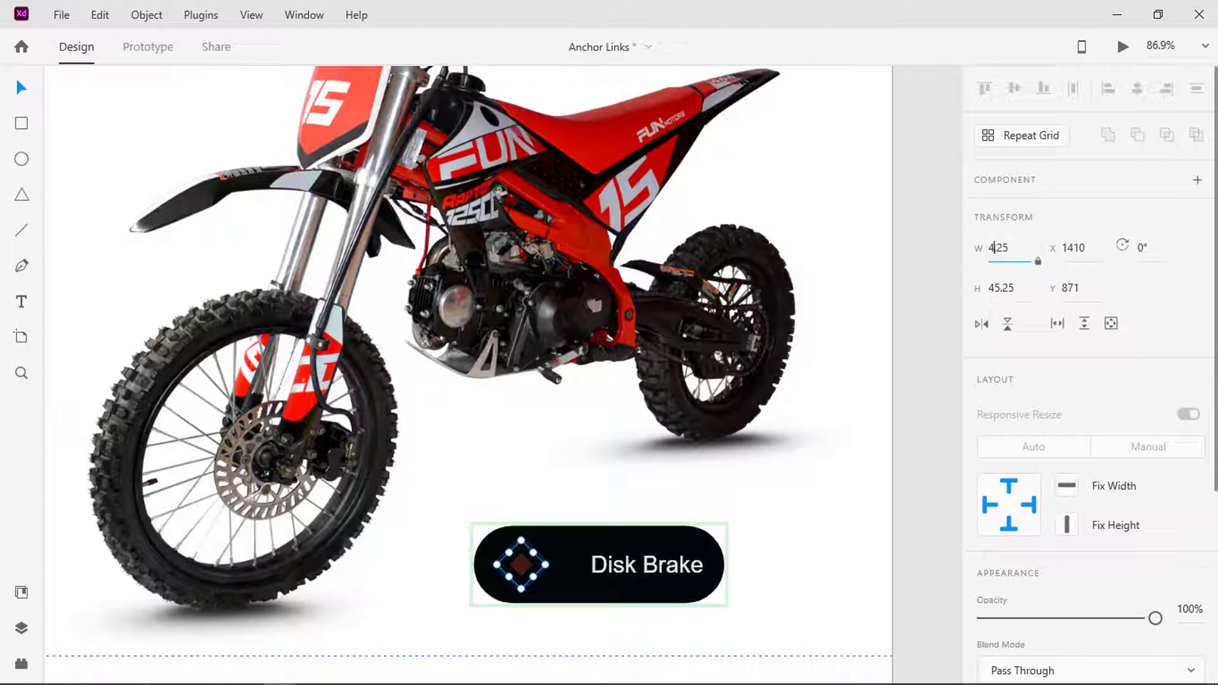
text(7)
key(Return)
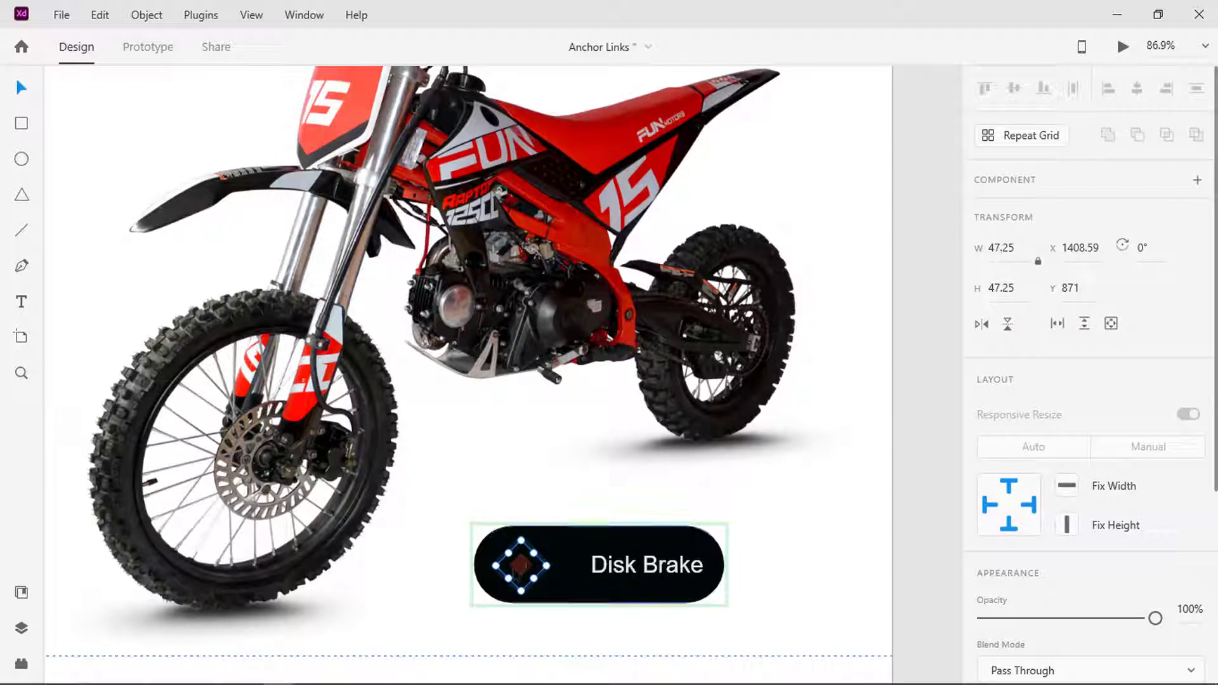
Resize the hotspot icon's inner diamond to 12.16 px wide, keeping its proportions
double_click(521, 564)
double_click(997, 247)
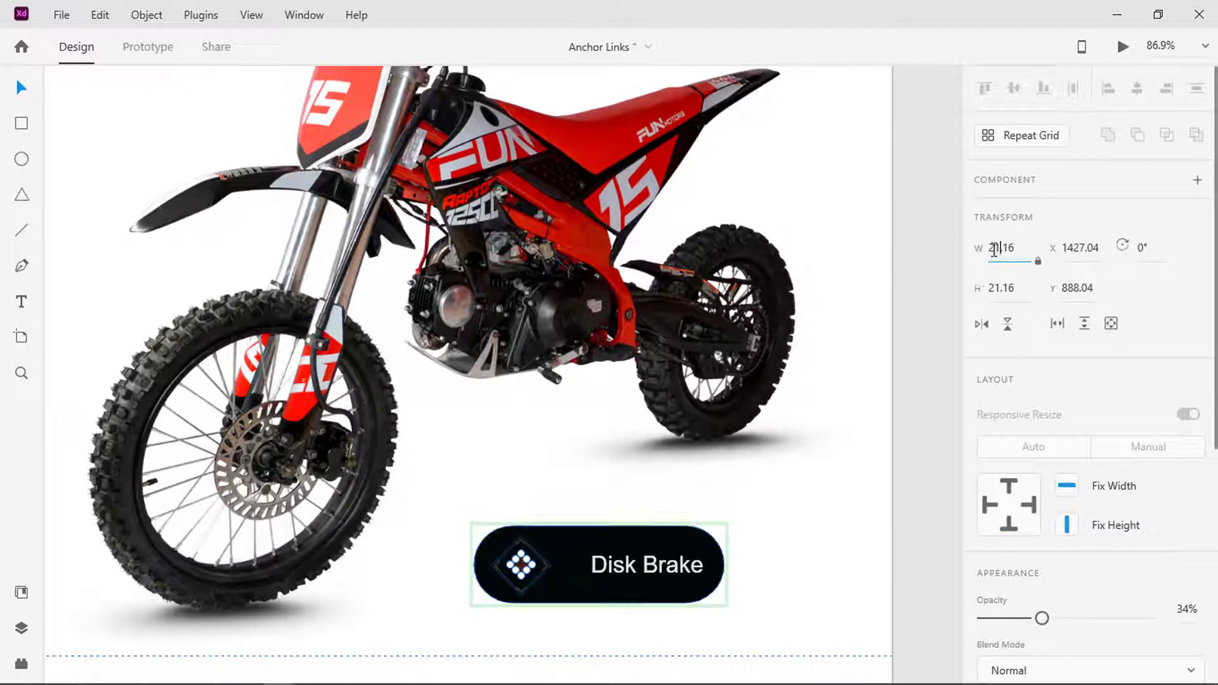
text(12)
key(Return)
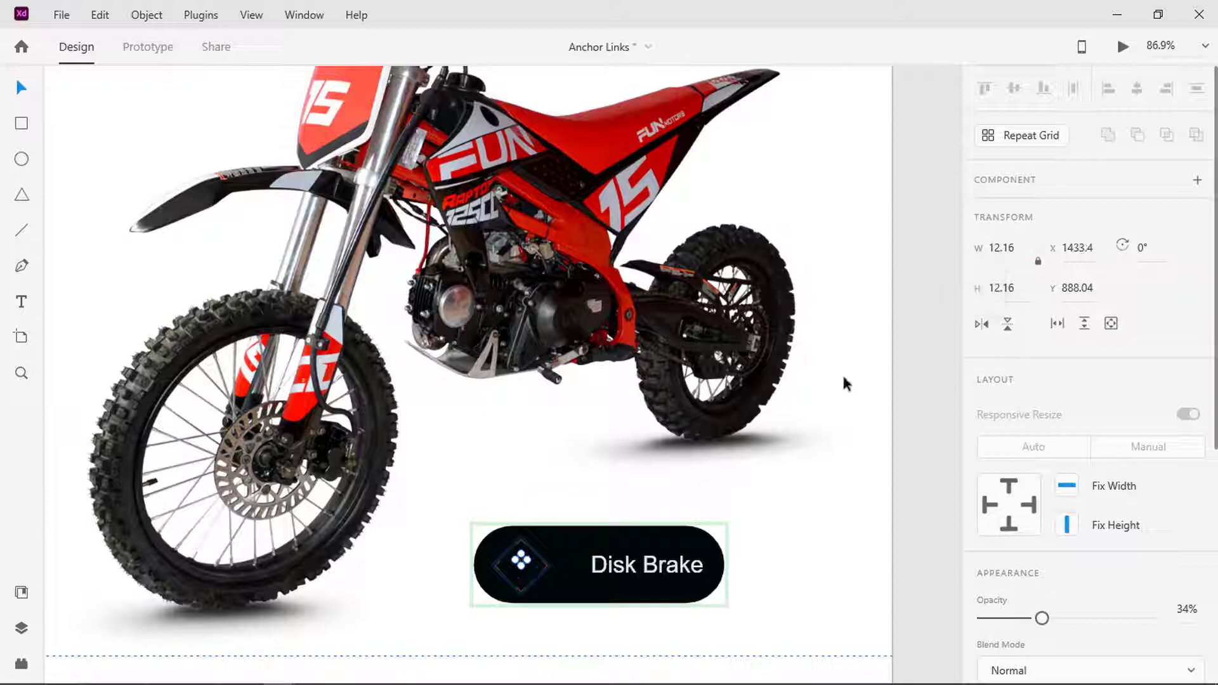
Centre the small diamond within the arrow outline and raise their opacity to 100%
shift+click(494, 575)
click(1138, 92)
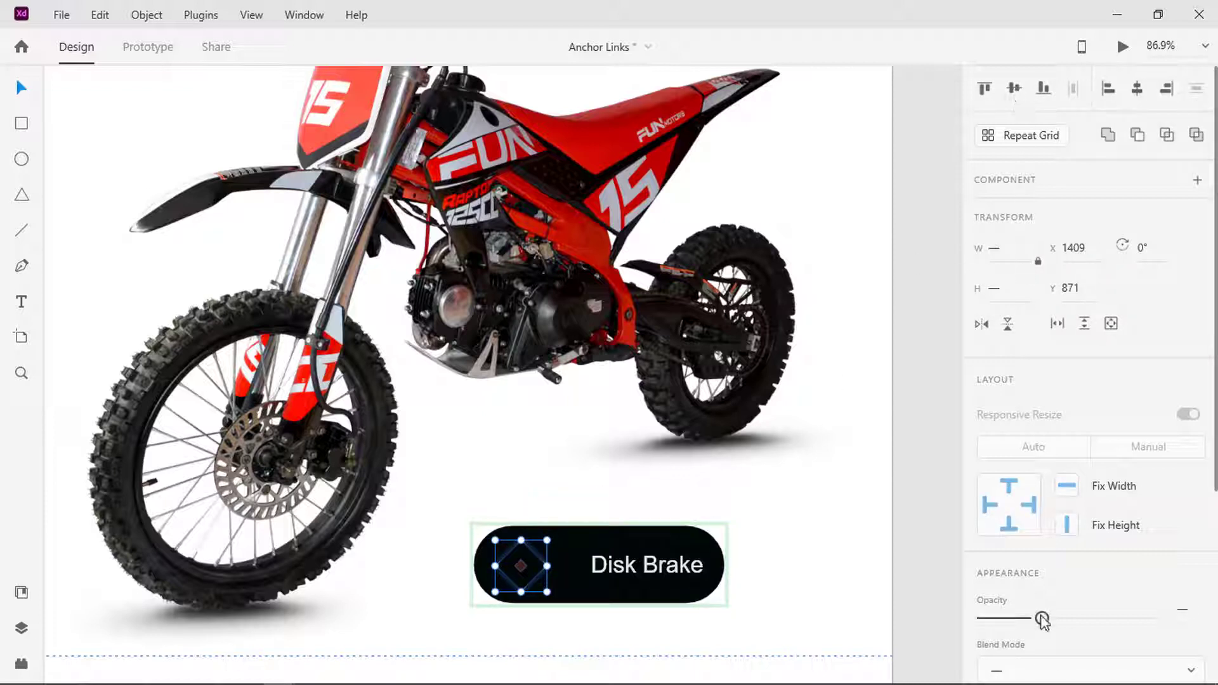
drag(1042, 618, 1175, 619)
click(709, 593)
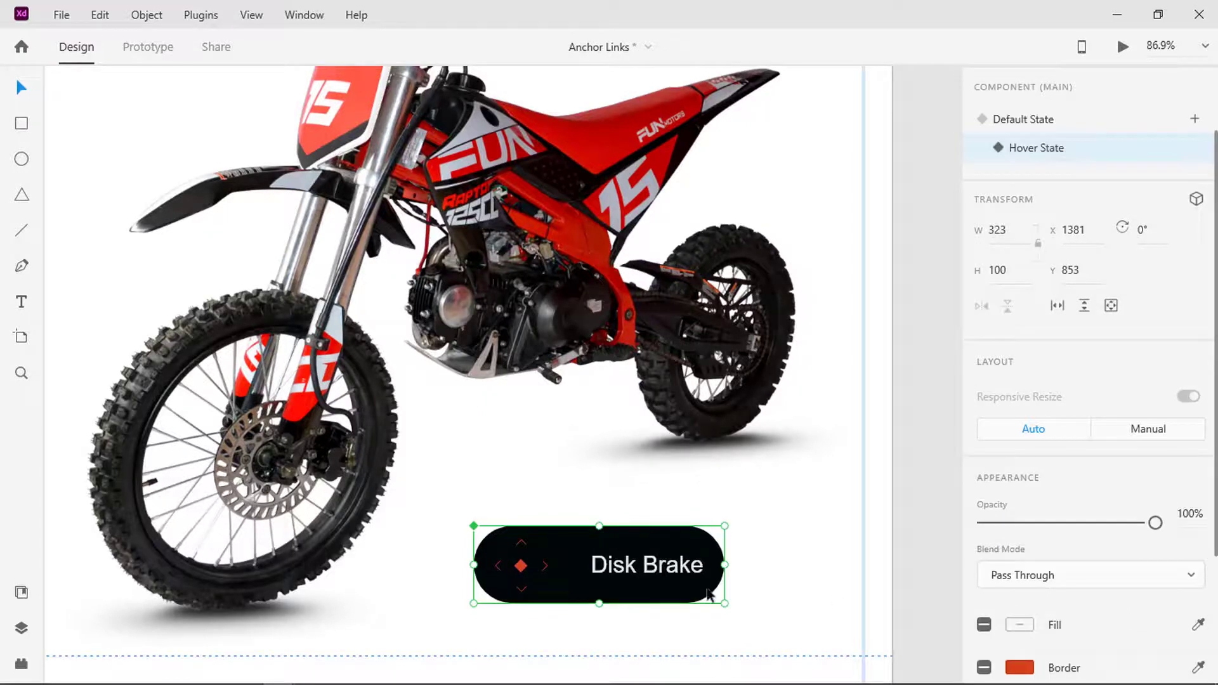
Switch the hotspot back to its default state and preview its hover effect in the prototype
click(1015, 121)
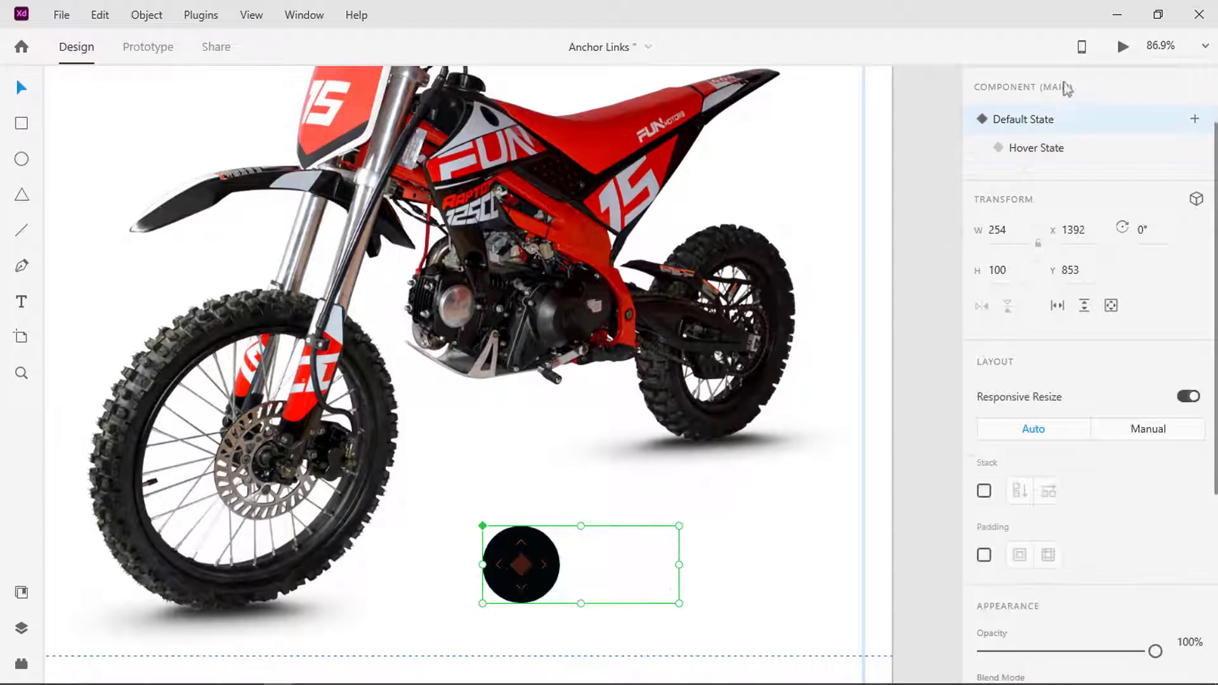
click(1122, 47)
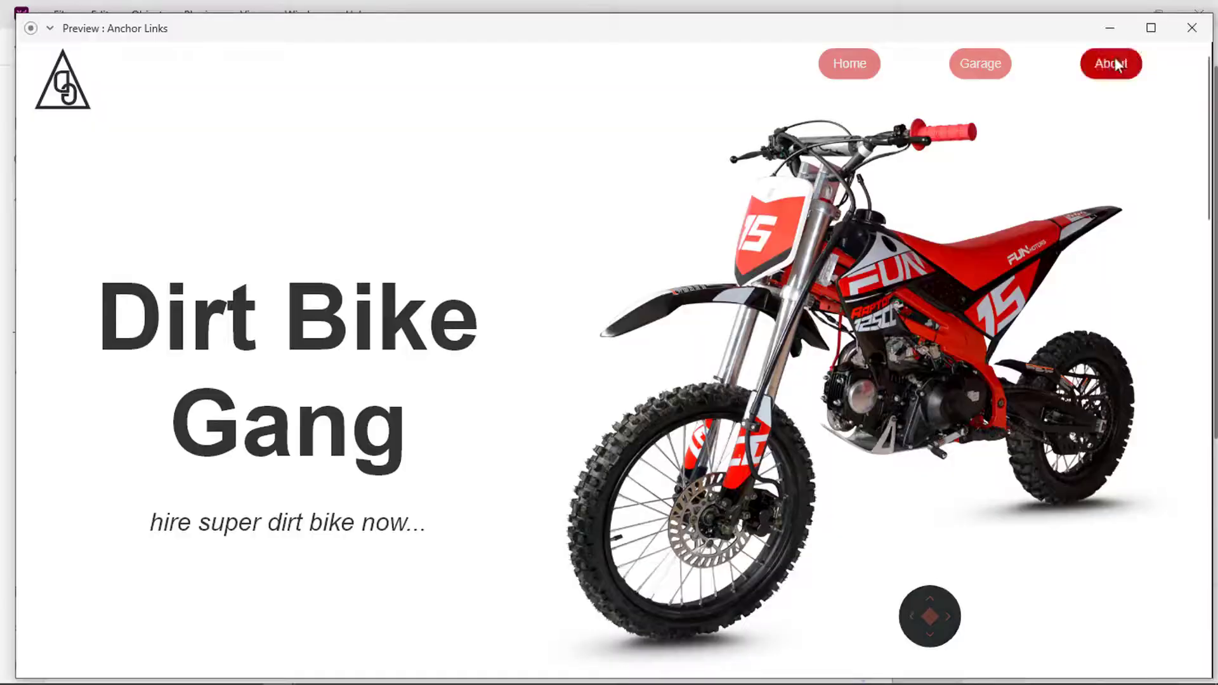
mouse_move(937, 596)
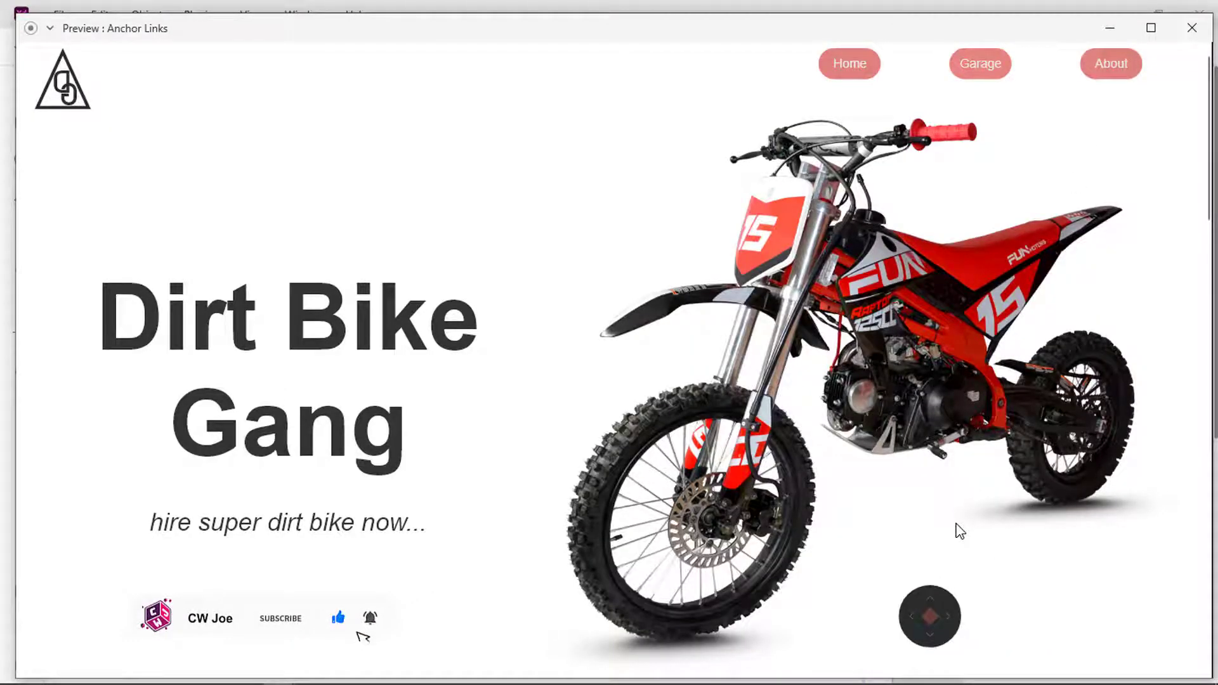
click(1110, 29)
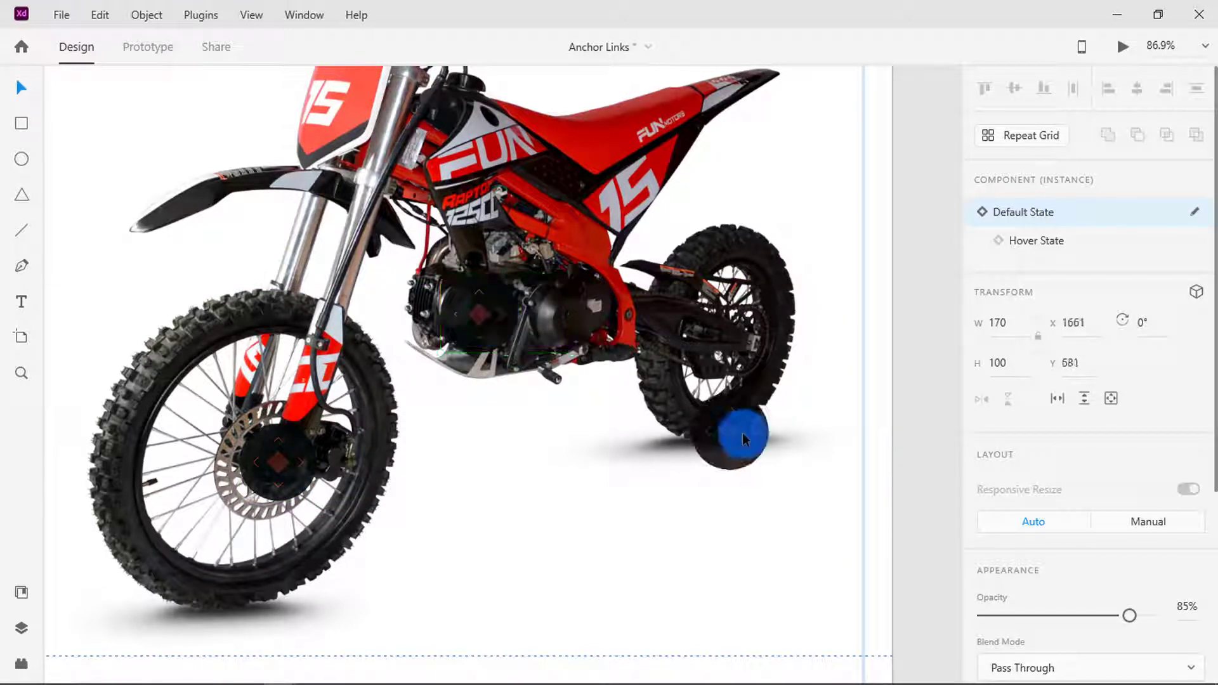
Return the engine hotspot to its default state and change the rear-wheel hotspot's hover label to "Back Wheel"
scroll(690, 421, down, 2)
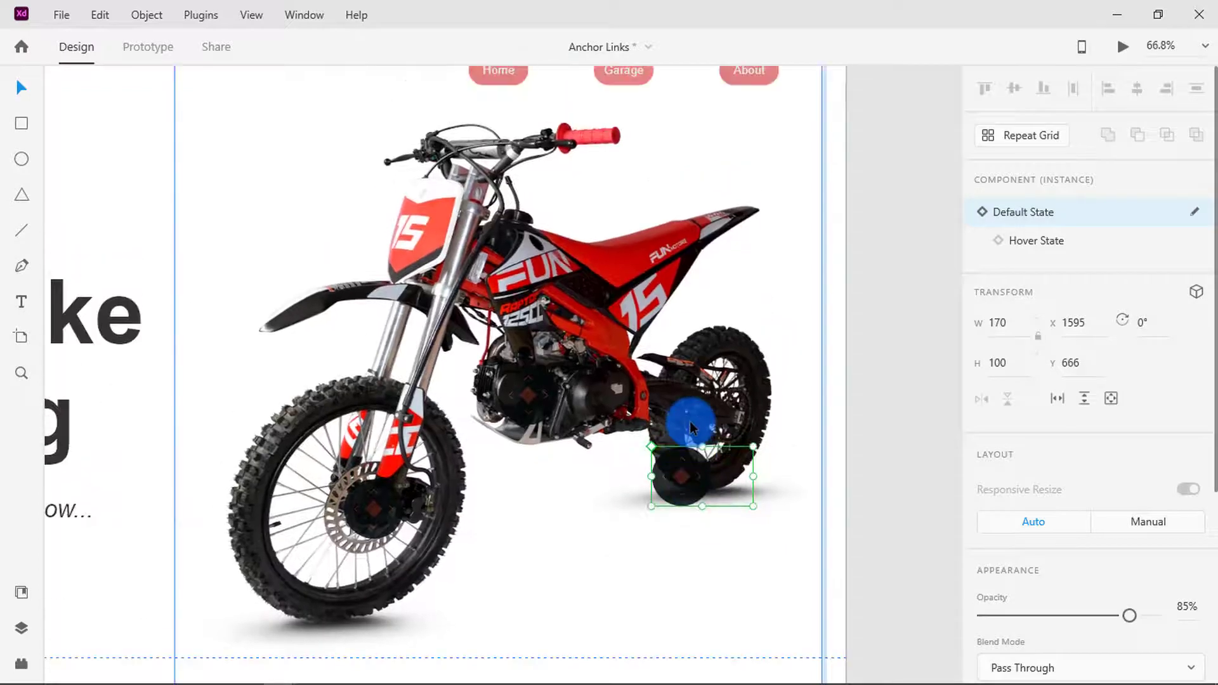
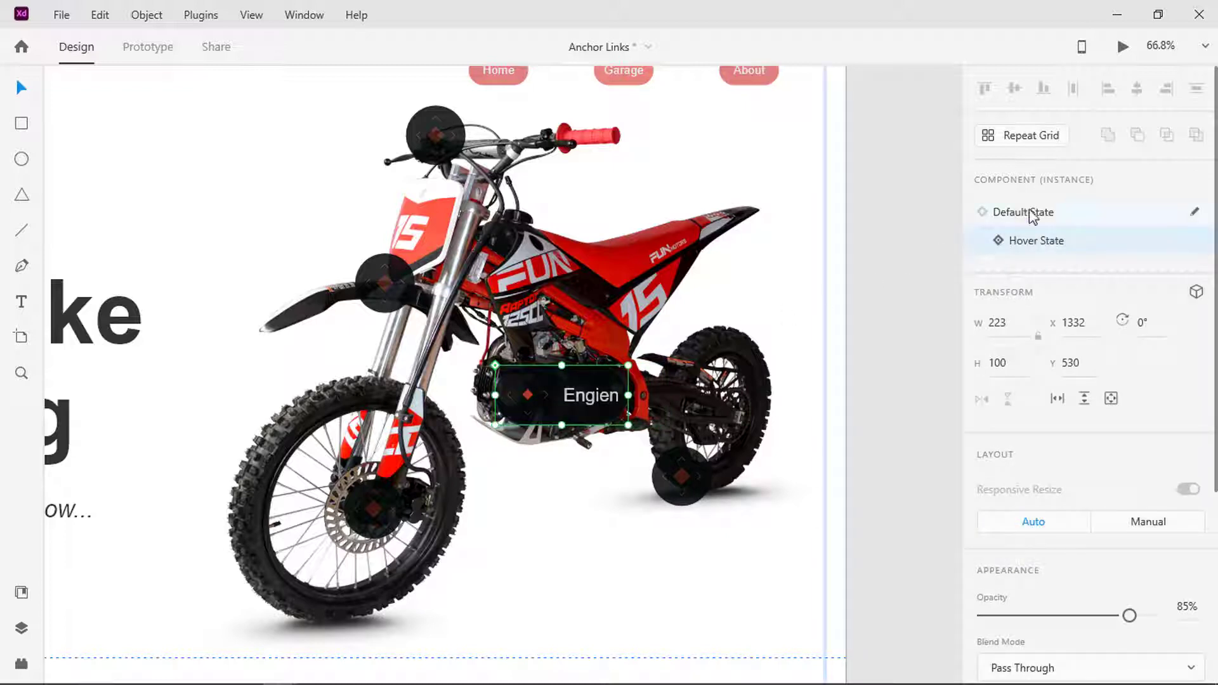
click(1032, 216)
click(681, 475)
click(1060, 241)
double_click(737, 486)
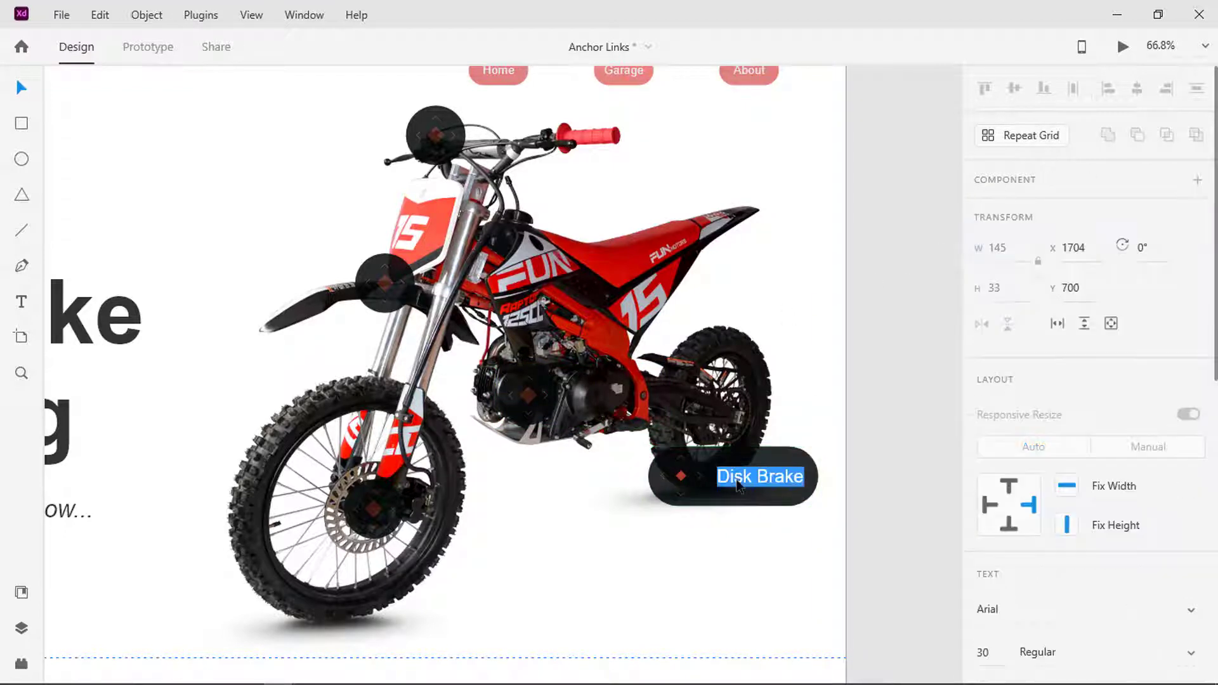
text(Back Wheel)
key(Escape)
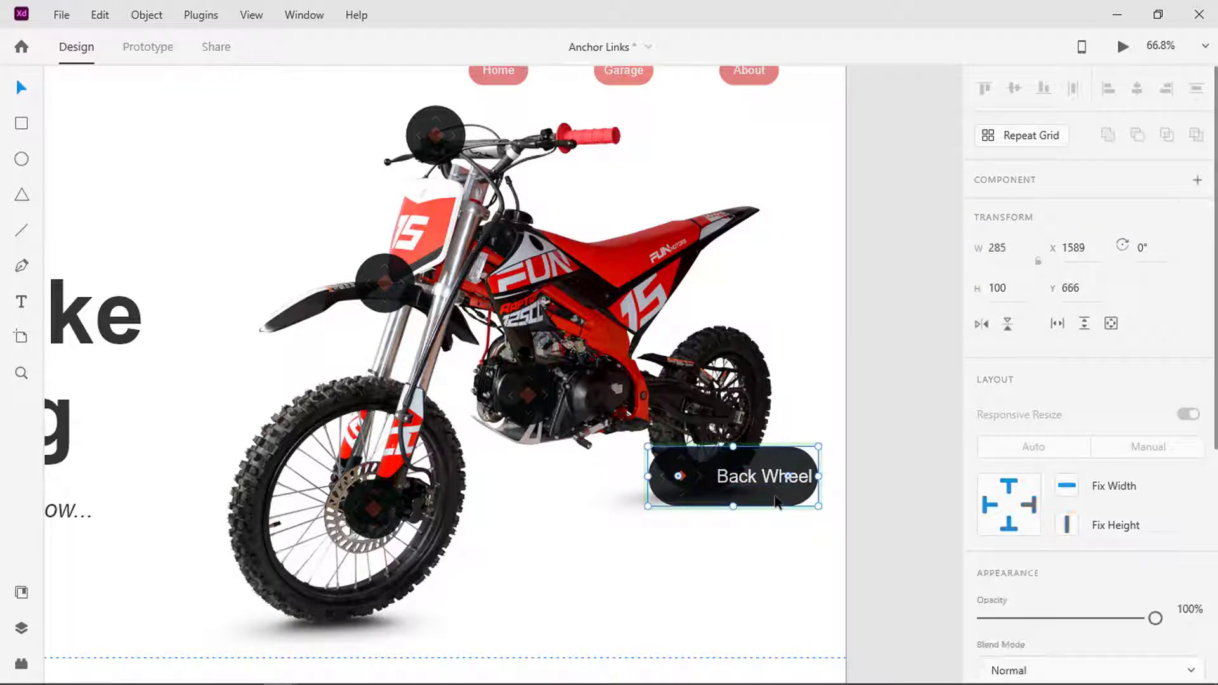
Widen the pill behind "Back Wheel" to about 310 px and switch that hotspot back to its default state
click(797, 501)
click(797, 501)
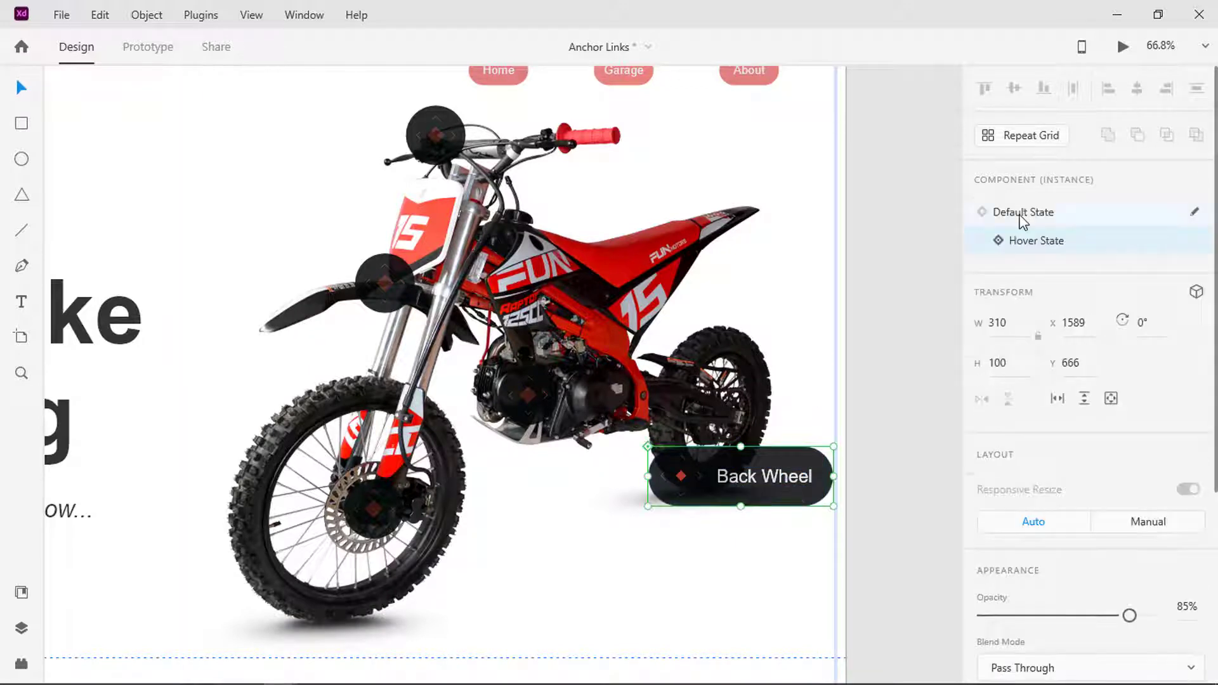
click(1023, 216)
Change the label of the front fender hotspot to "Front Fender" in its hover state
click(384, 282)
click(1036, 241)
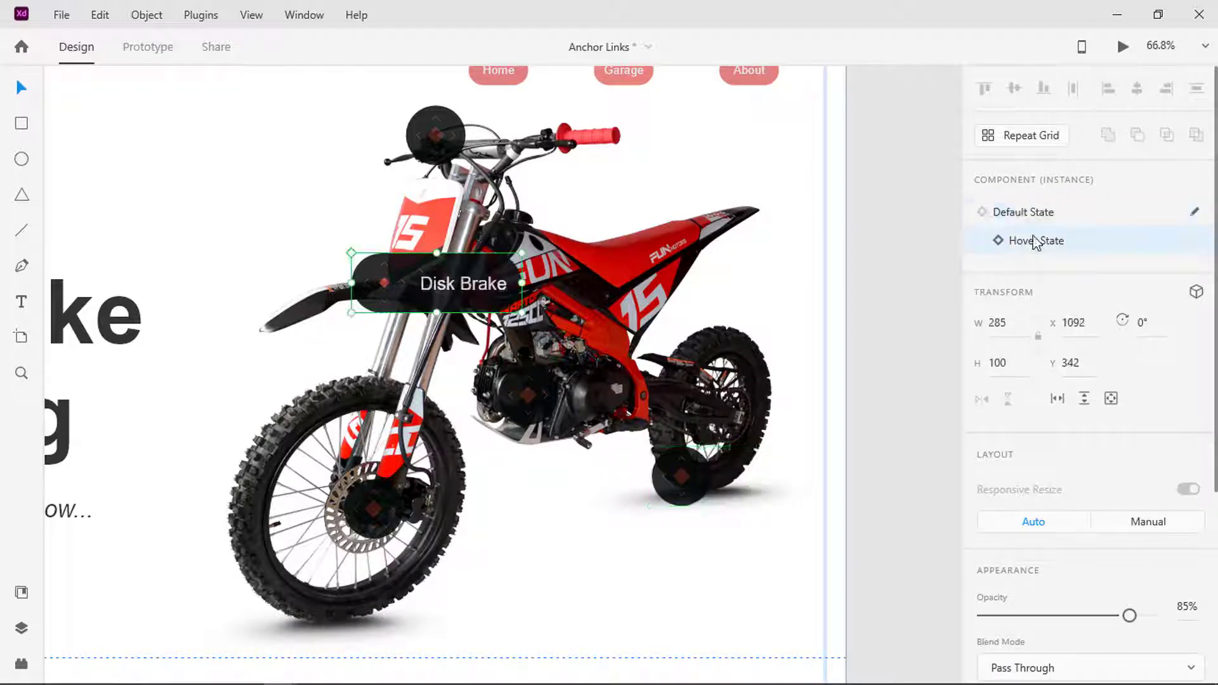
double_click(472, 284)
text(Front Fender)
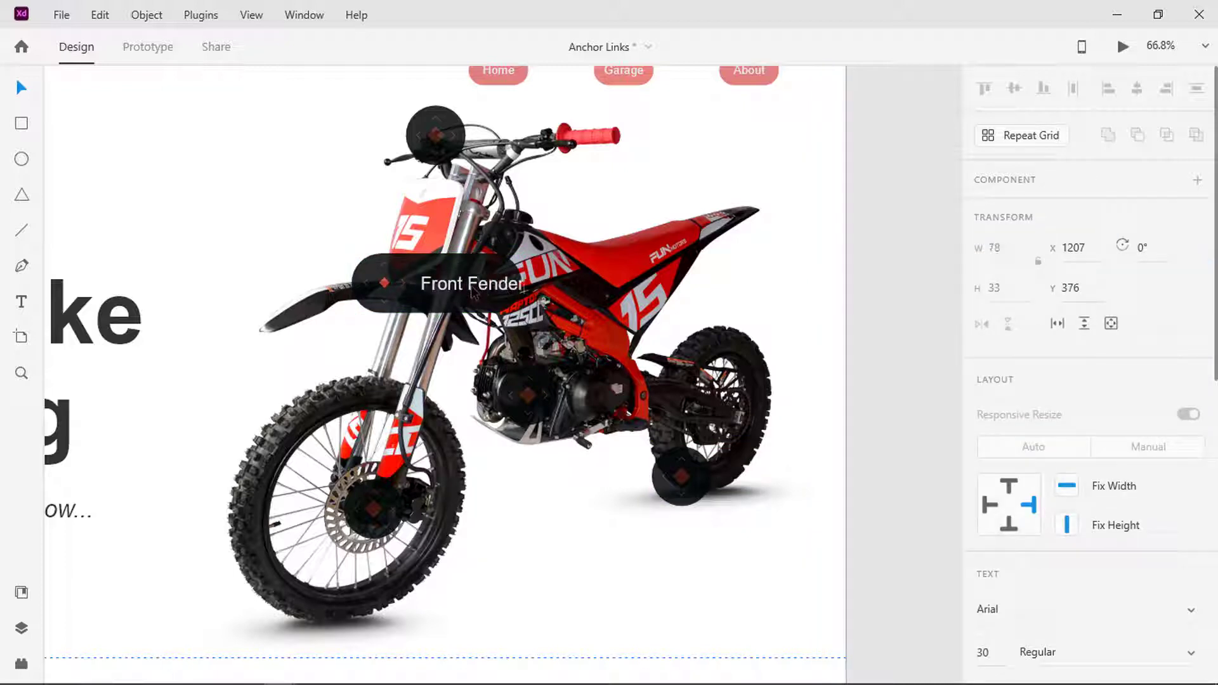
Widen the pill behind "Front Fender" to about 313 px and switch that hotspot back to its default state
click(489, 300)
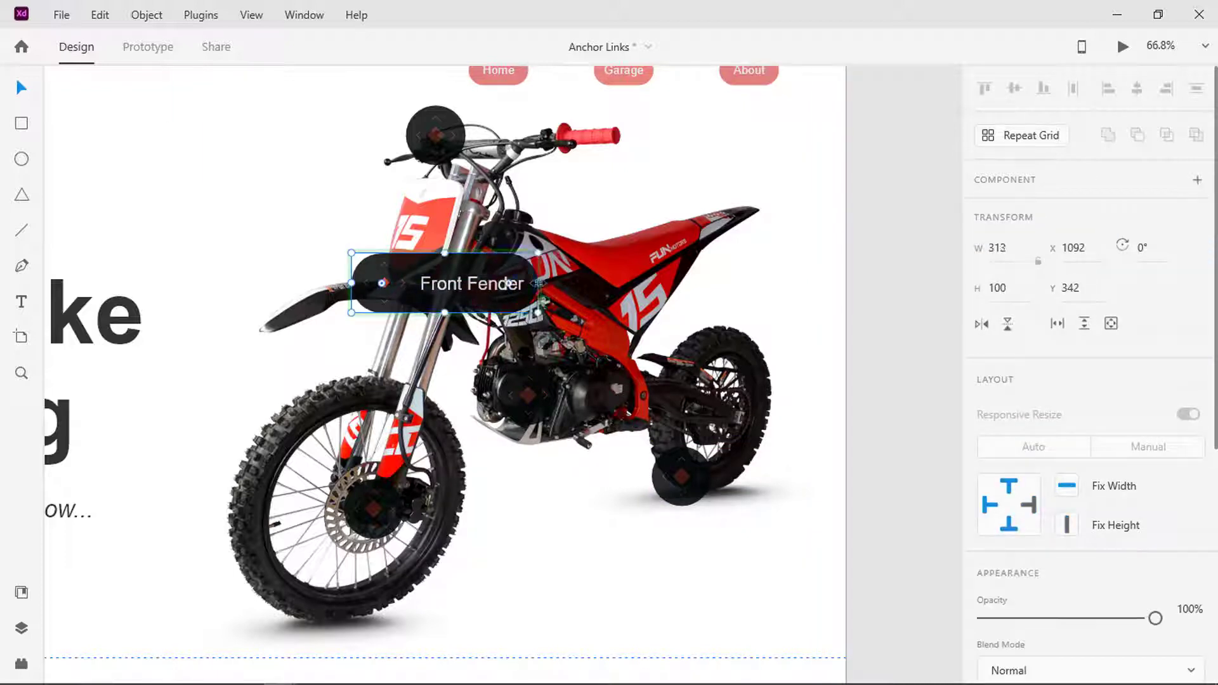
key(Escape)
click(1008, 216)
Change the handlebar hotspot's hover label to "Speed Control Handle" and widen its pill to about 438 px
key(Tab)
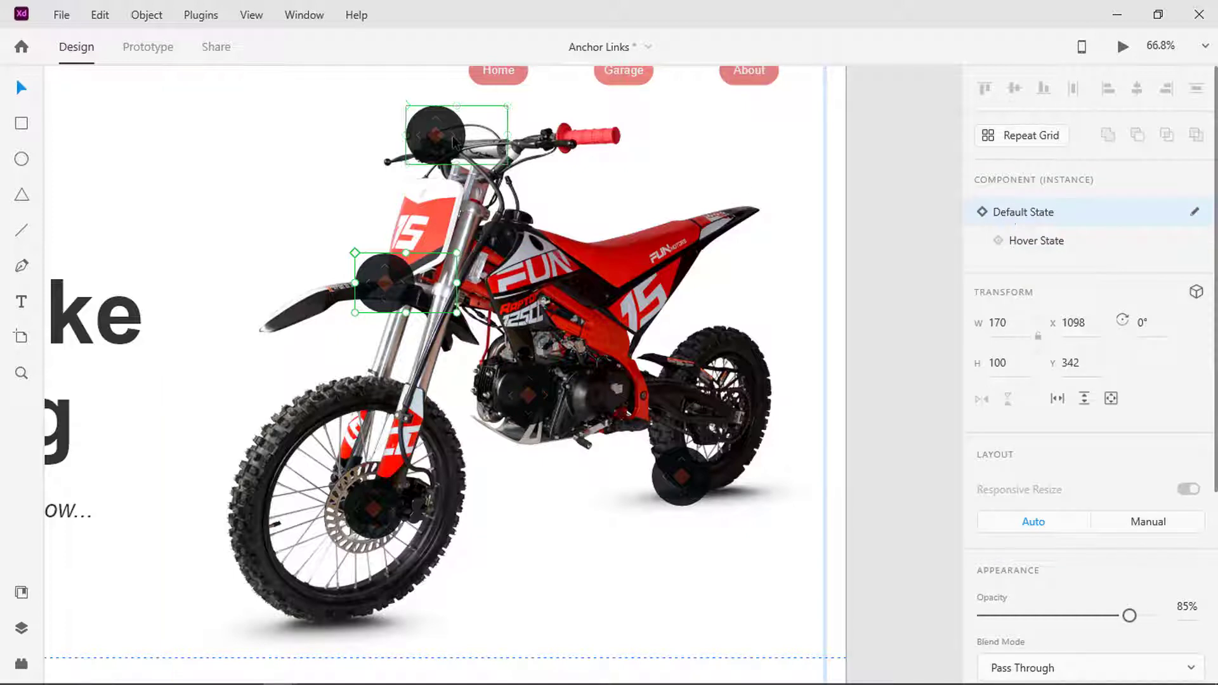
click(1013, 241)
double_click(506, 141)
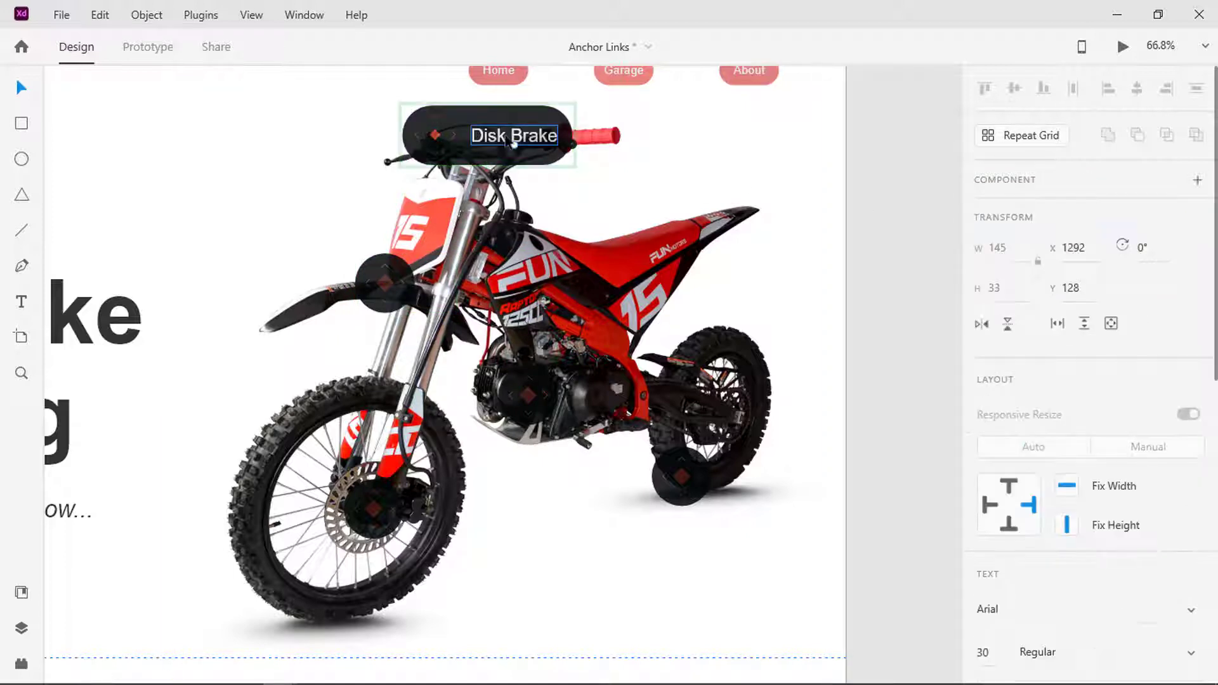
double_click(507, 141)
text(Speed Control Handle)
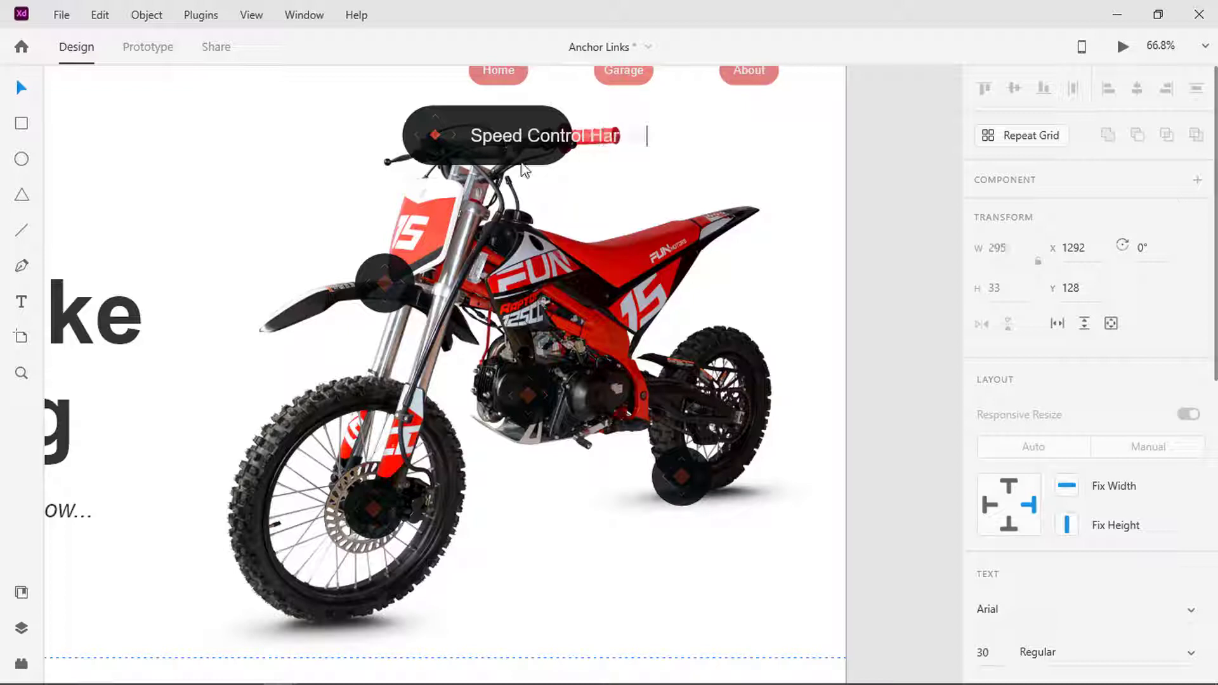
click(629, 157)
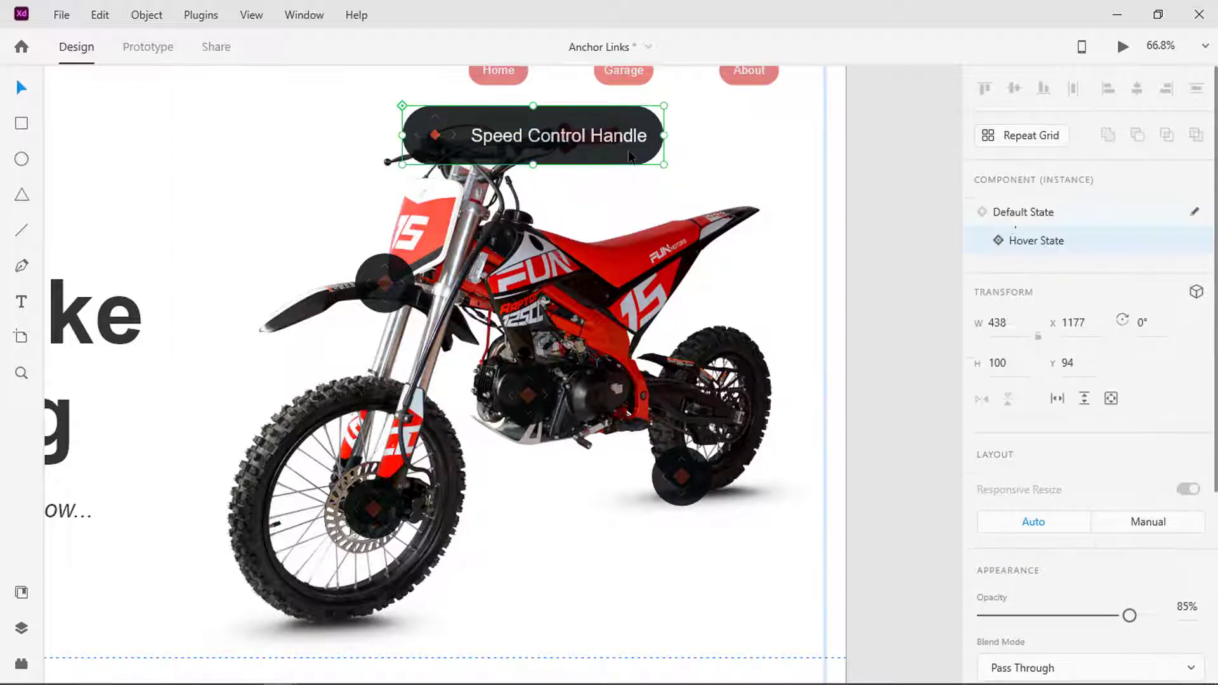
Switch the handlebar hotspot back to its default state and preview the hover behaviour of the hotspots on the bike
click(1018, 212)
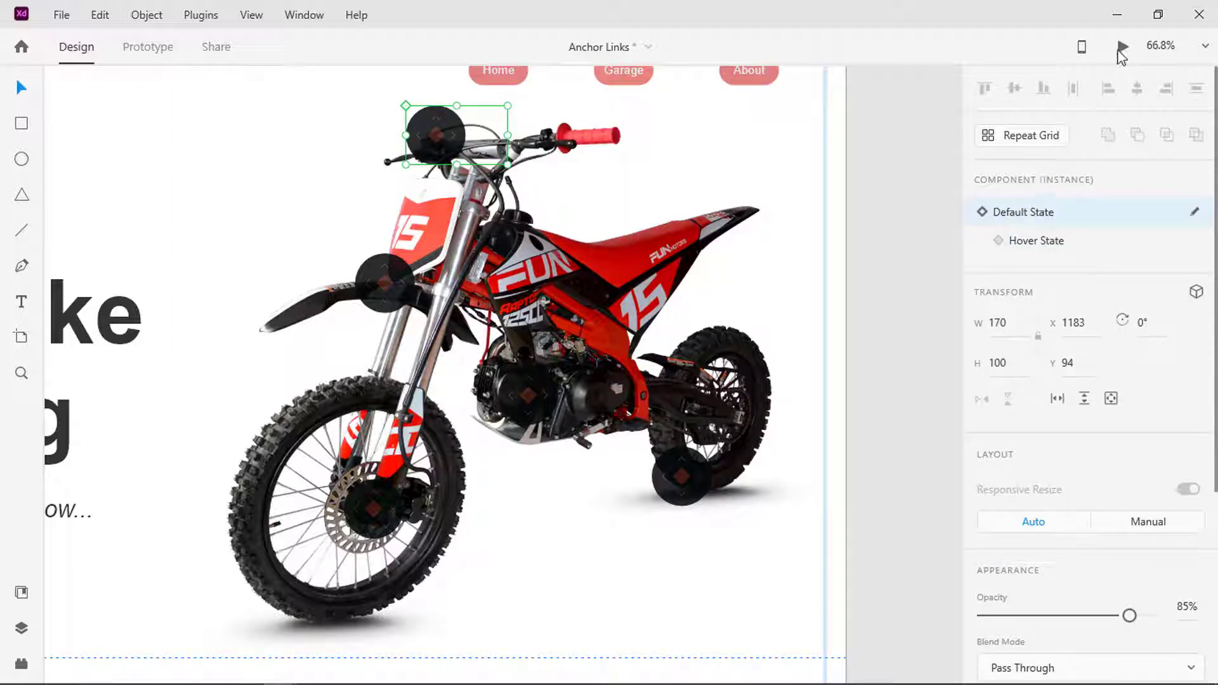
click(1122, 47)
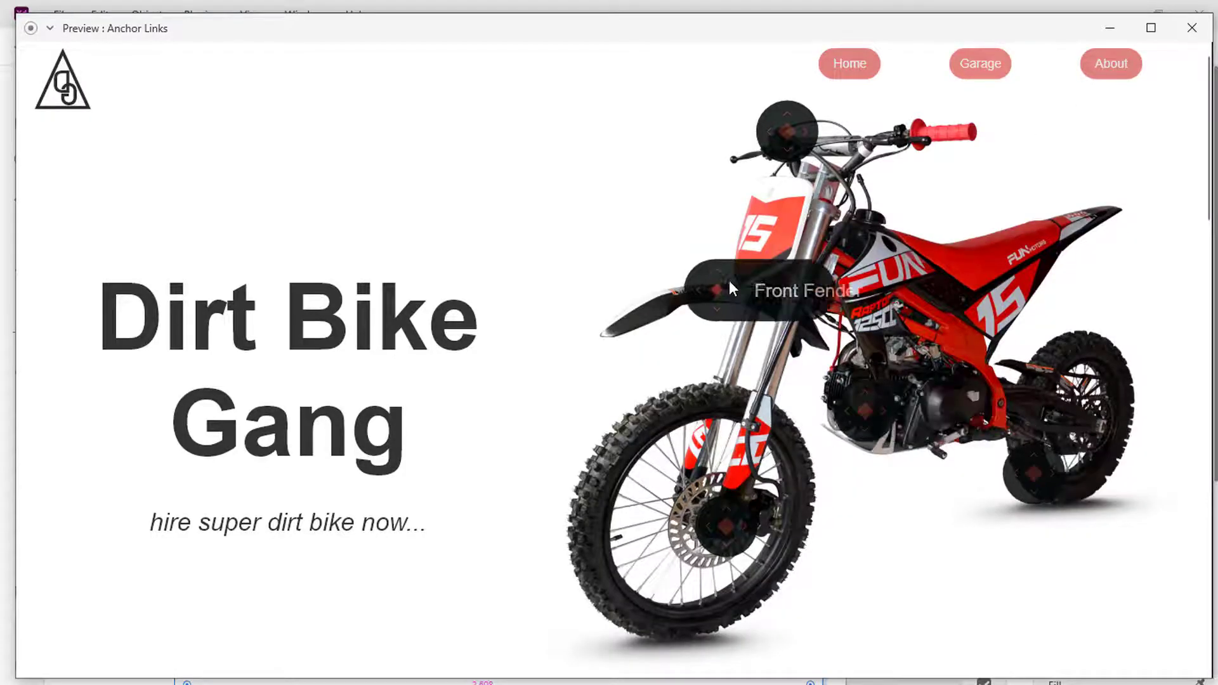
mouse_move(793, 131)
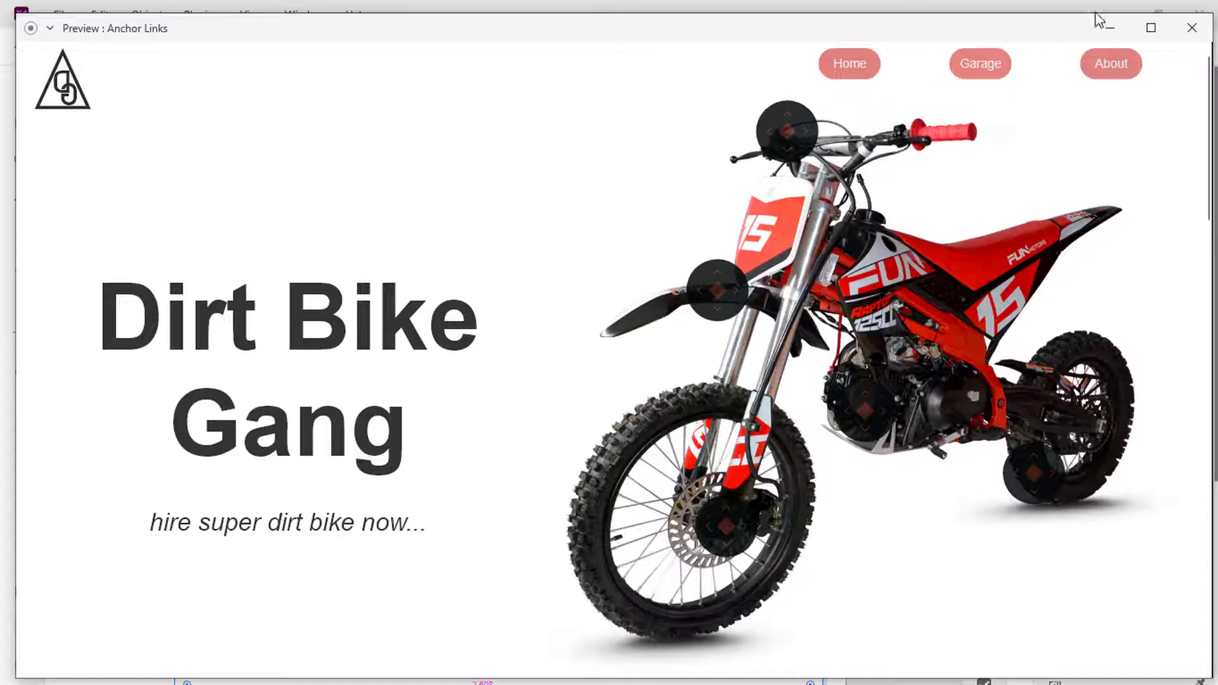
click(1109, 29)
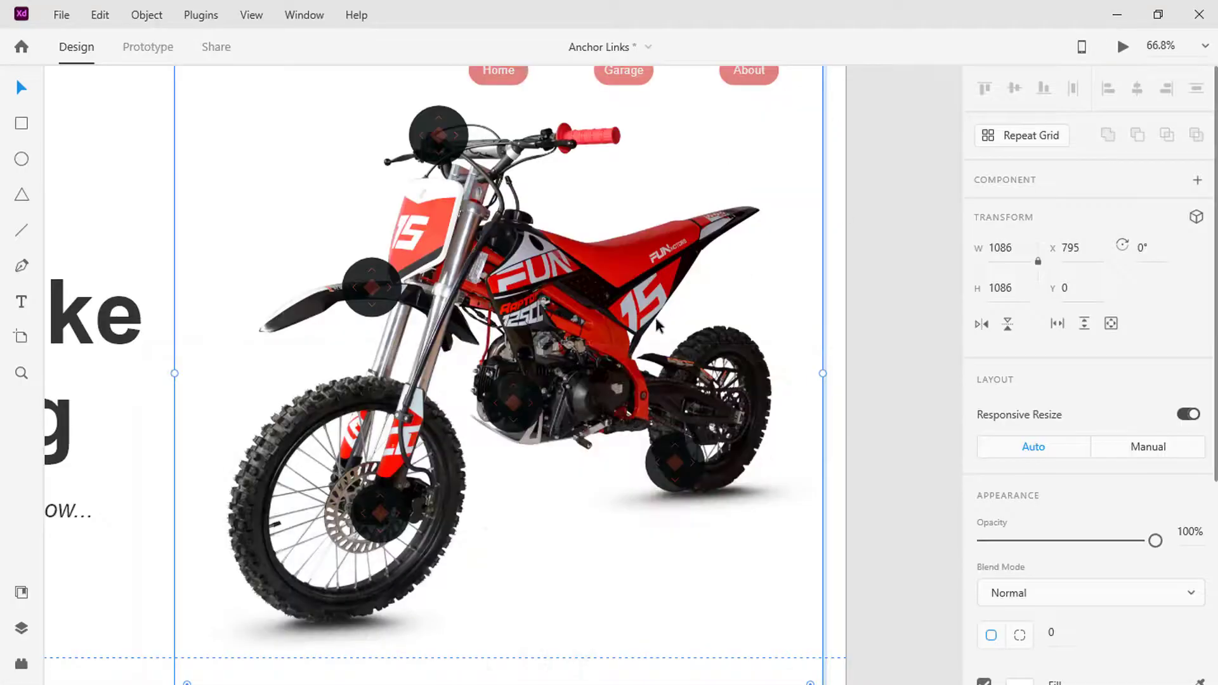
Move the five engine names under "Available Engine" left, away from their arrows, in a staggered diagonal arrangement
scroll(656, 318, down, 3)
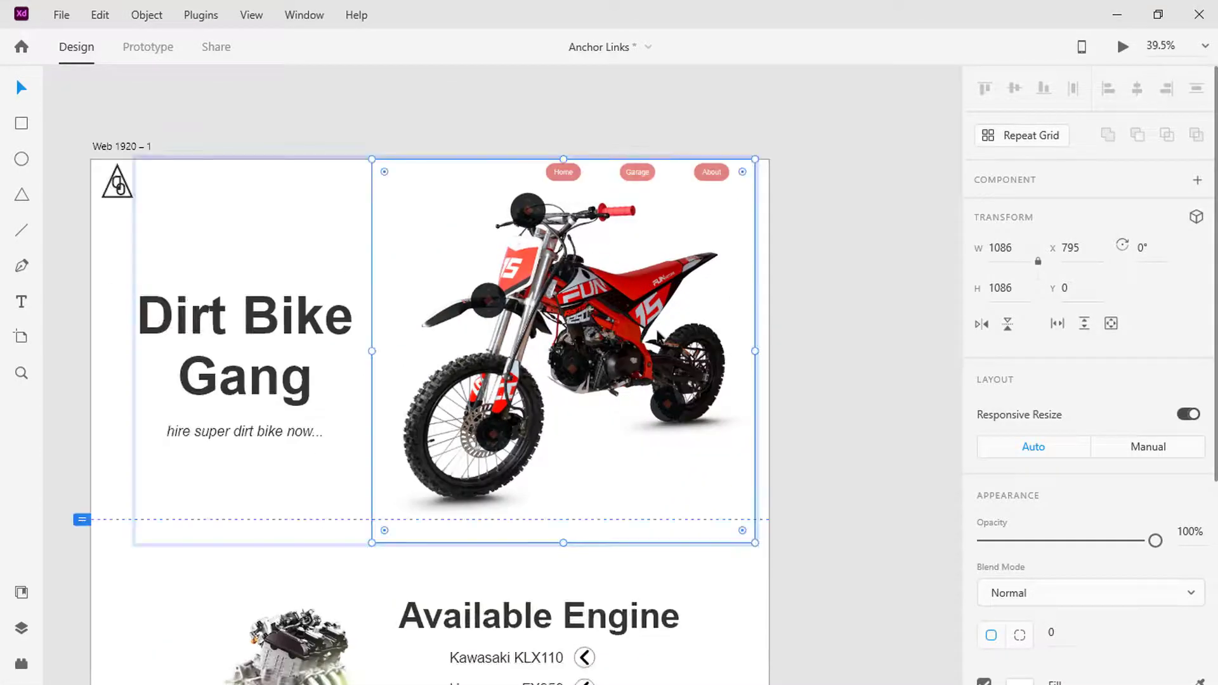
scroll(656, 342, down, 3)
scroll(656, 352, down, 2)
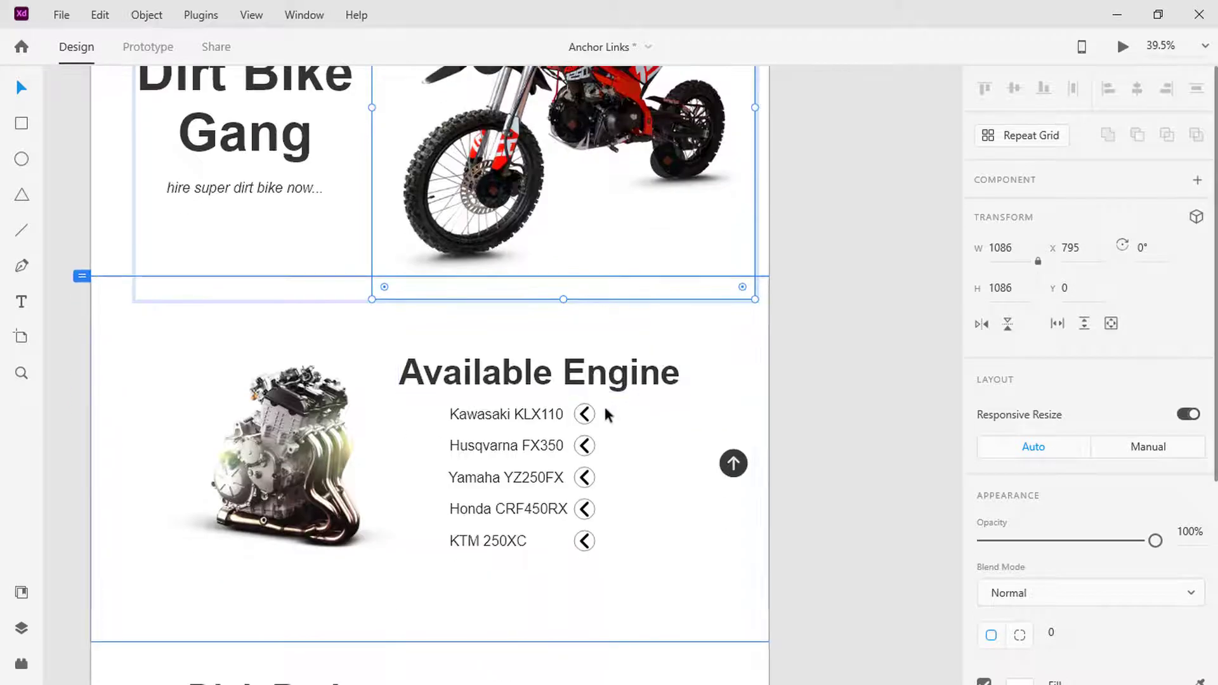
double_click(531, 415)
drag(527, 411, 470, 440)
click(504, 446)
click(505, 412)
click(512, 477)
drag(513, 477, 478, 539)
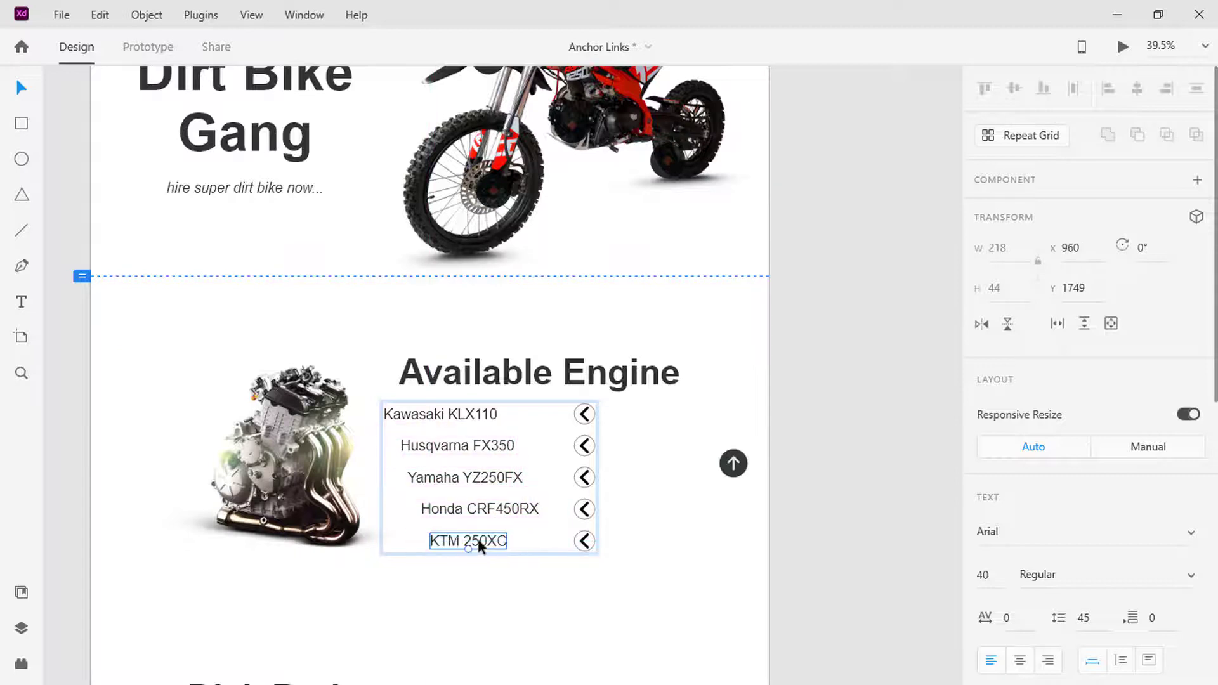
Set the opacity of the five engine names and of that section's up-arrow button to 0%
shift+click(482, 514)
shift+click(478, 477)
shift+click(477, 445)
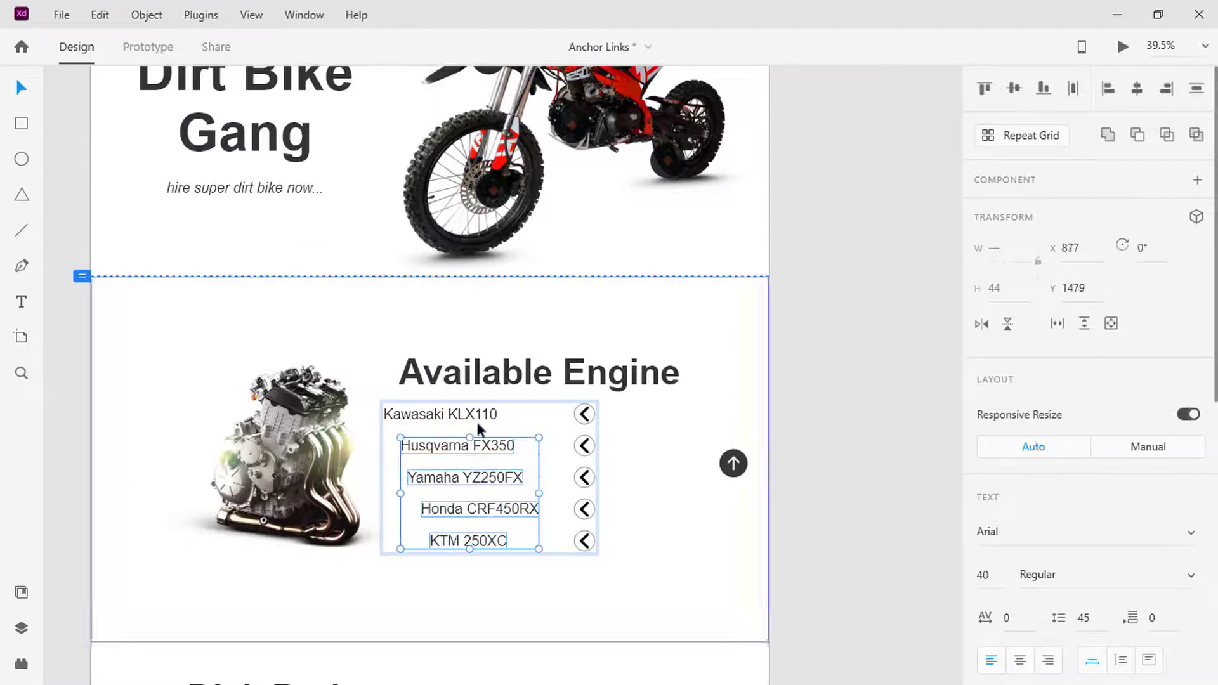
shift+click(476, 414)
scroll(1098, 454, down, 6)
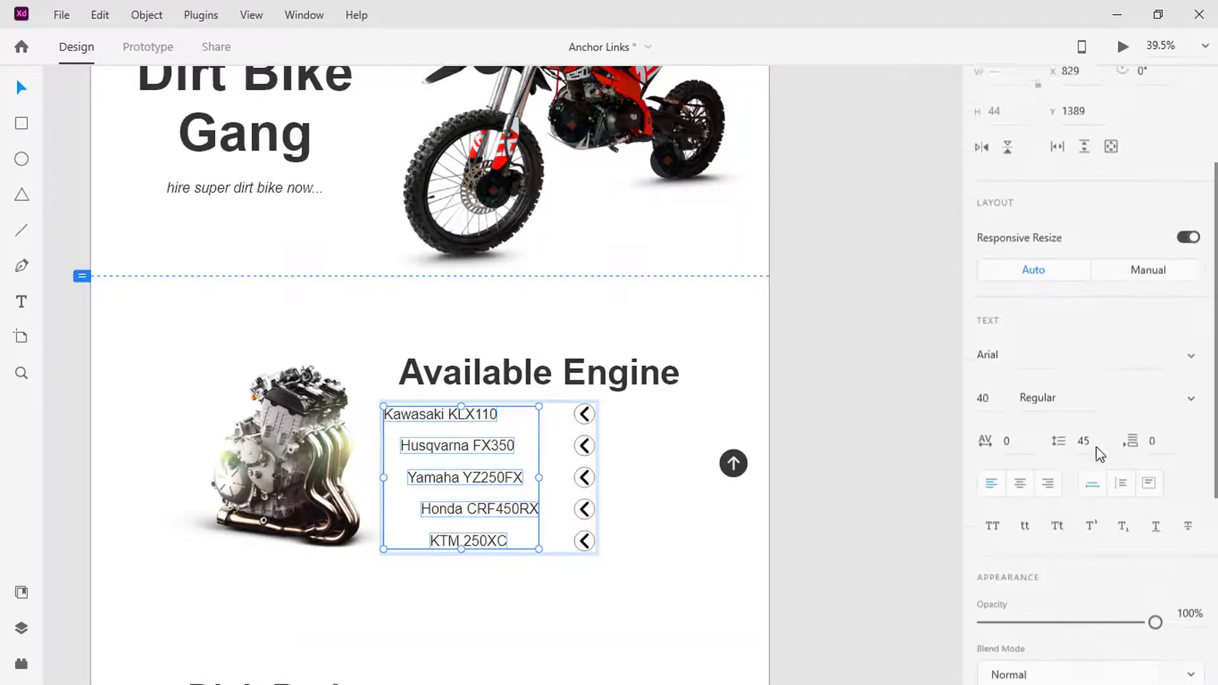
drag(1155, 428, 984, 428)
click(735, 462)
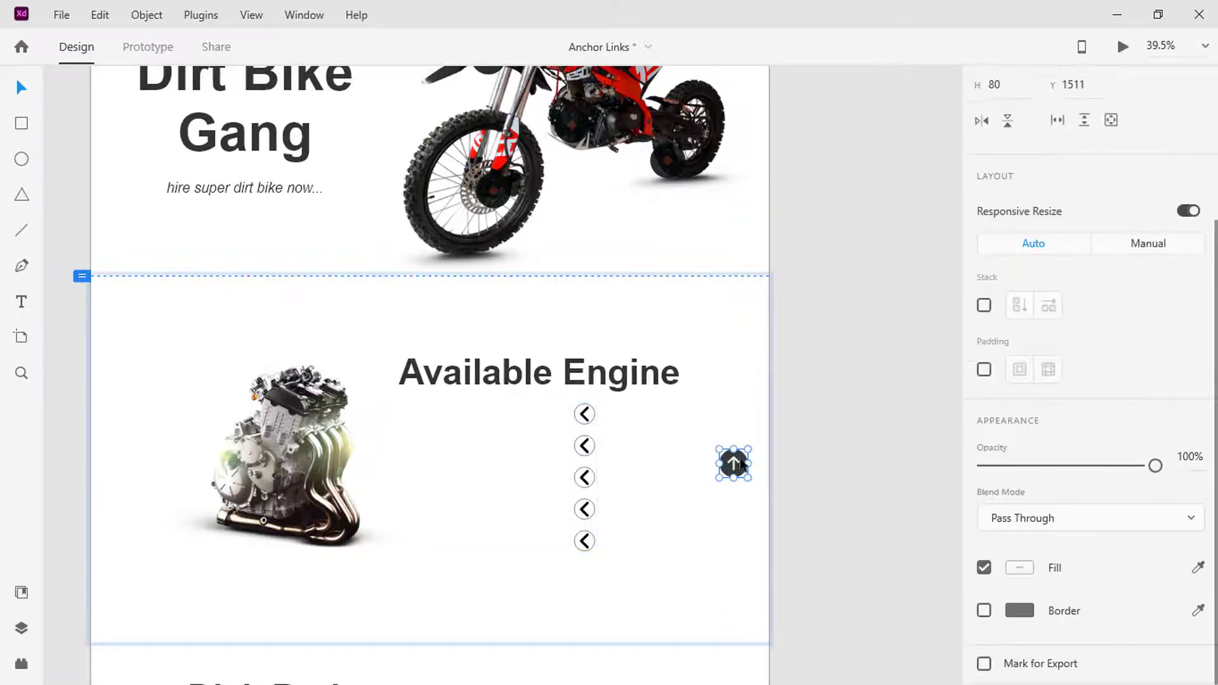
drag(1056, 466, 956, 466)
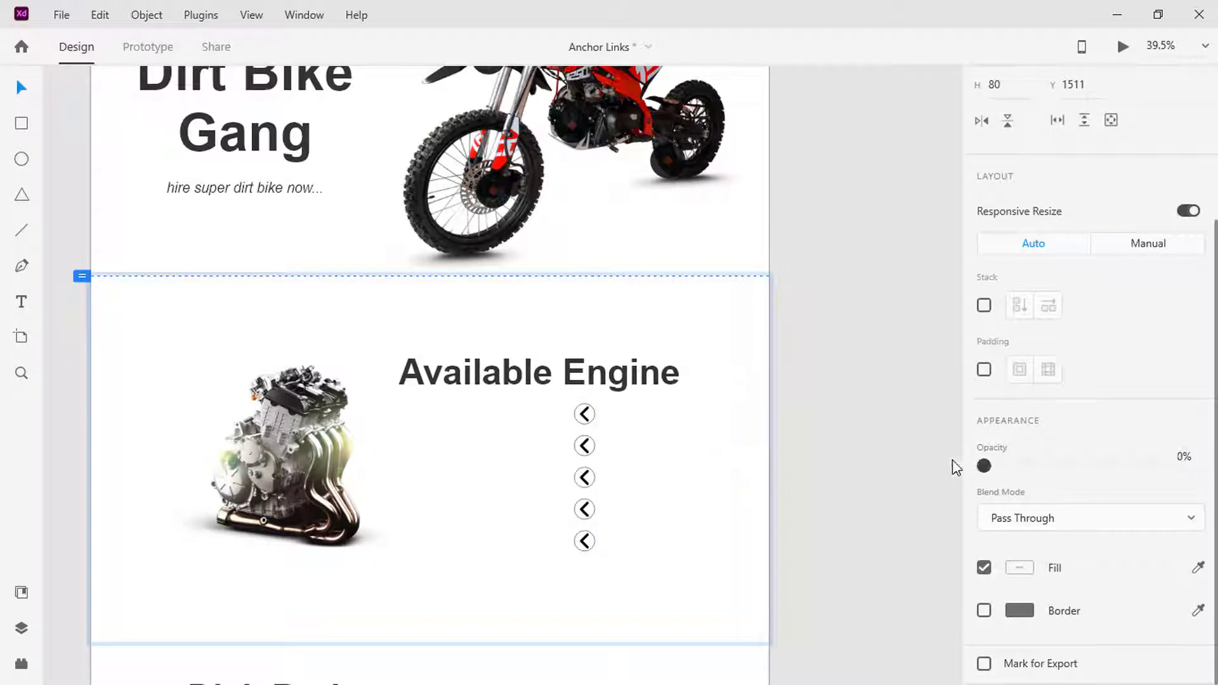
Turn the Available Engine section into a component and add a Hover State to it
click(580, 331)
scroll(1052, 333, up, 3)
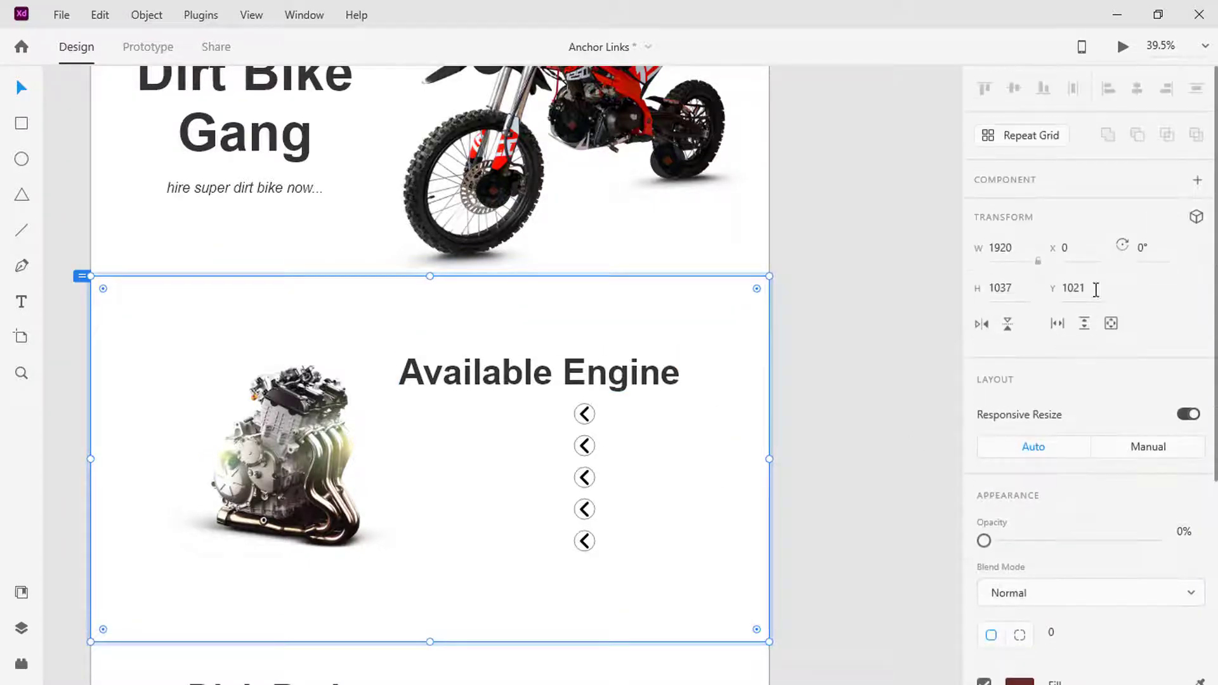
click(1198, 181)
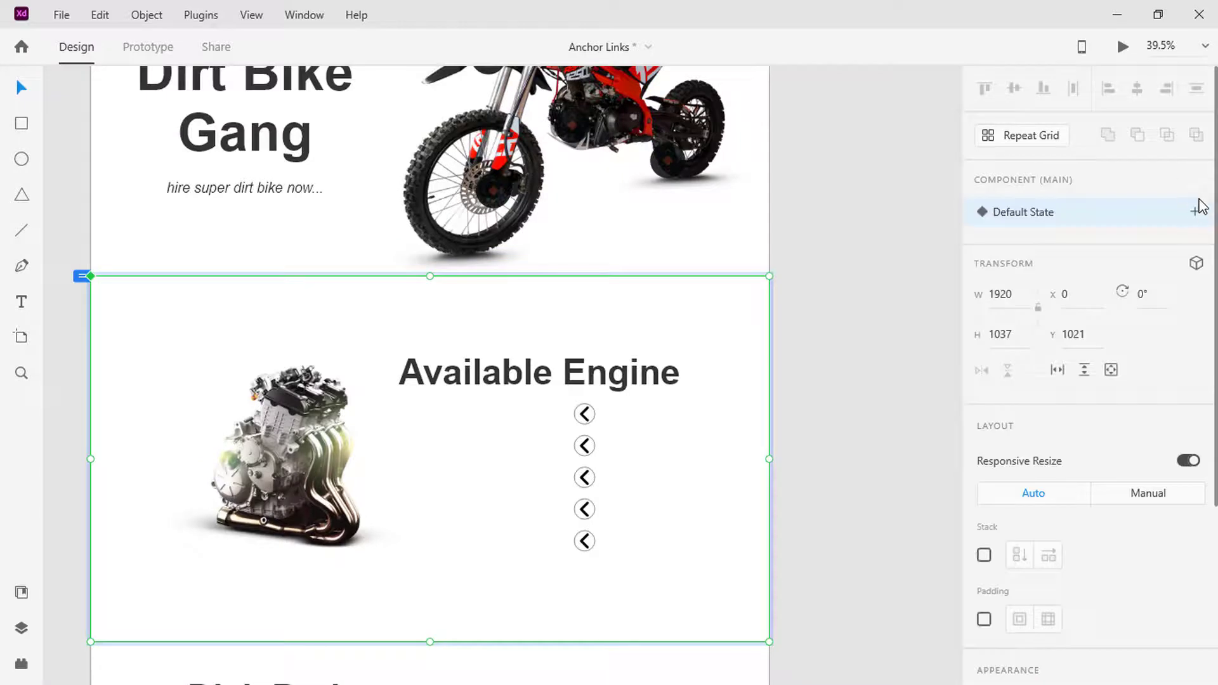
click(1196, 214)
click(1095, 251)
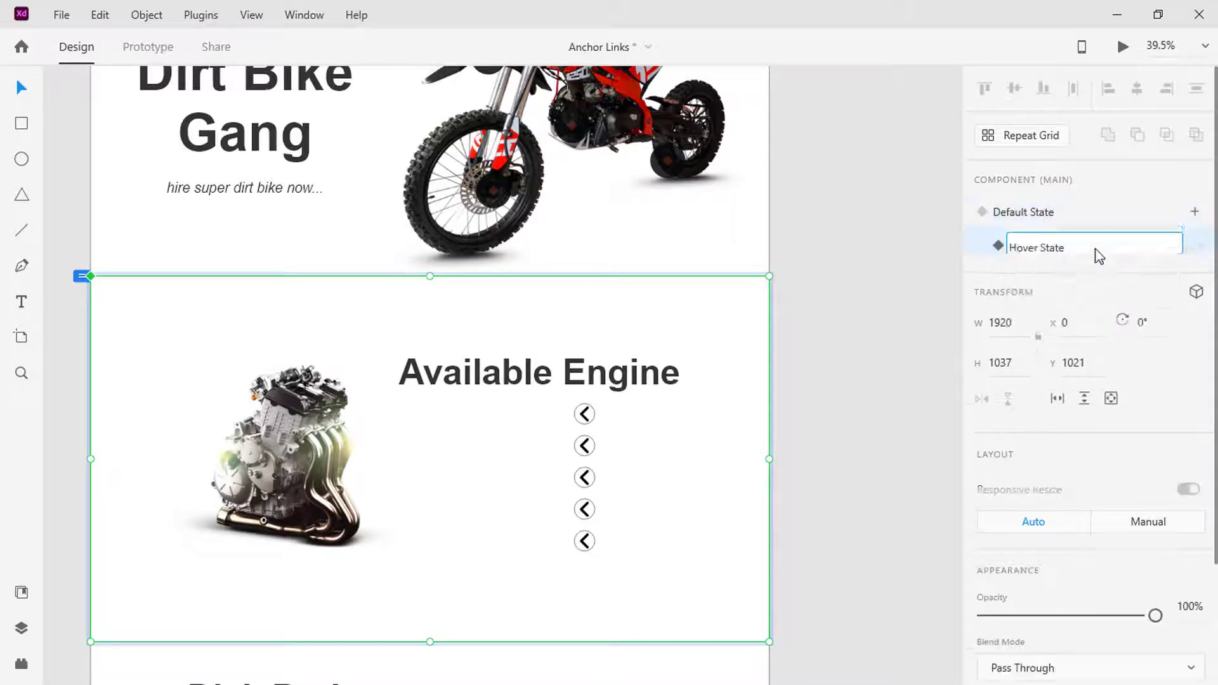
key(Return)
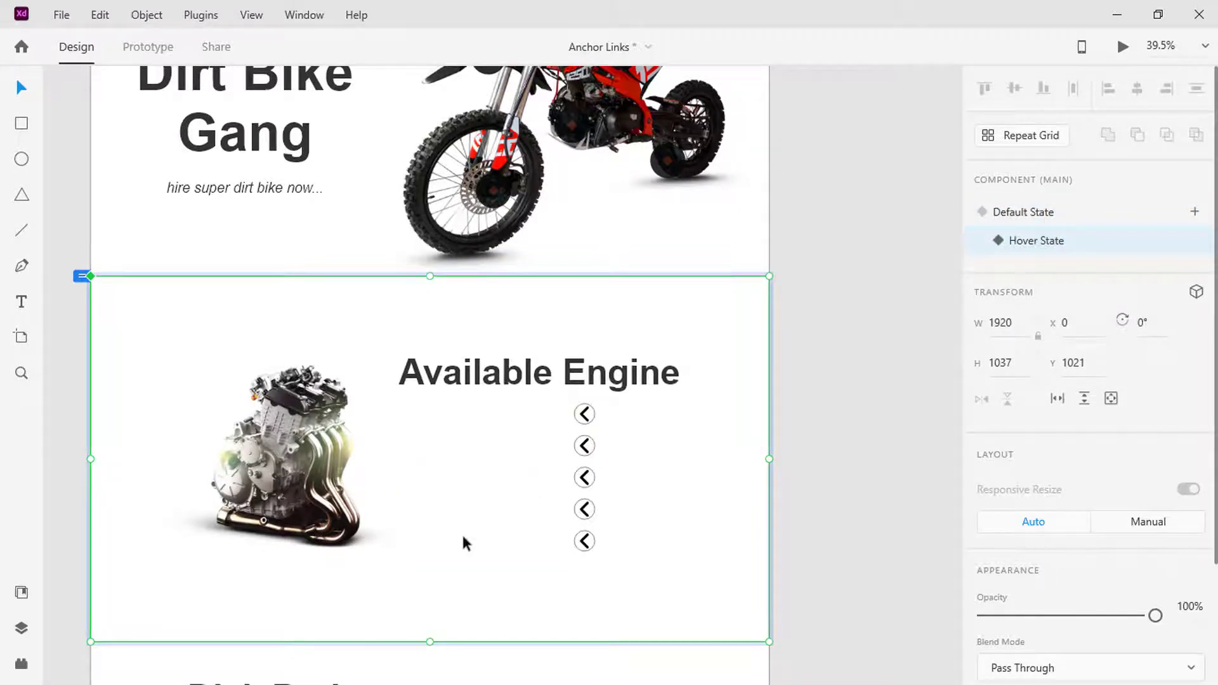
Set the opacity of the five engine names to 100% in the section's hover state
double_click(462, 533)
shift+click(465, 510)
shift+click(468, 477)
shift+click(471, 447)
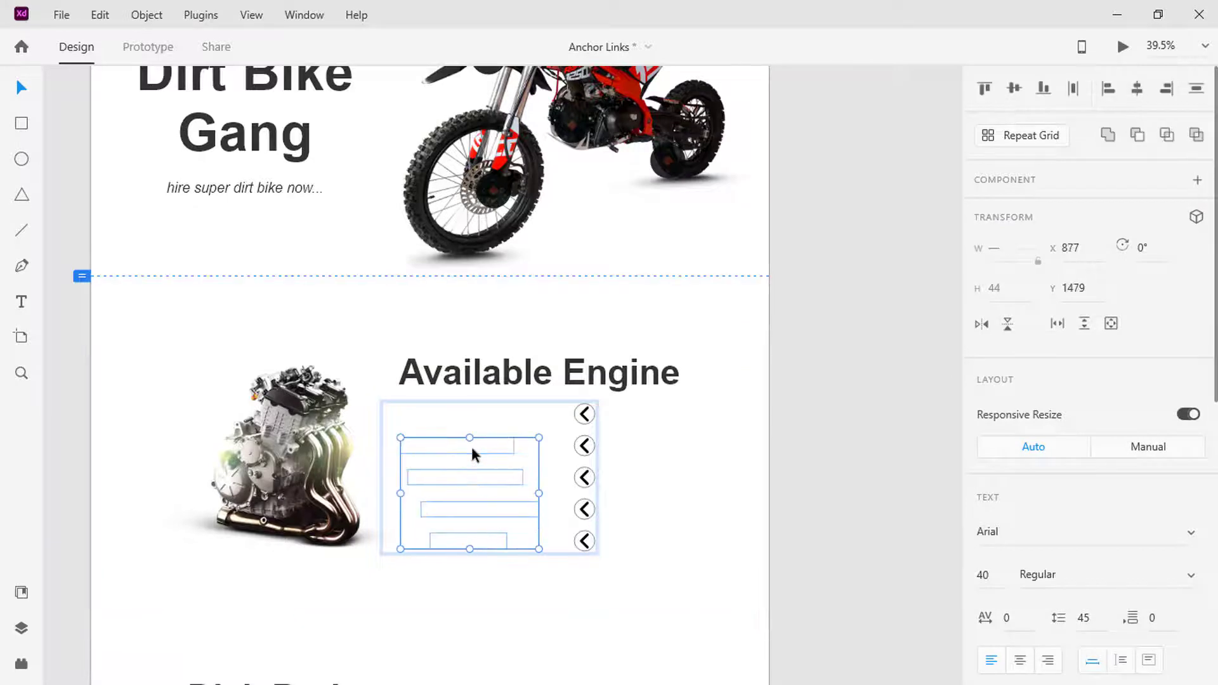
shift+click(469, 420)
scroll(1153, 423, down, 5)
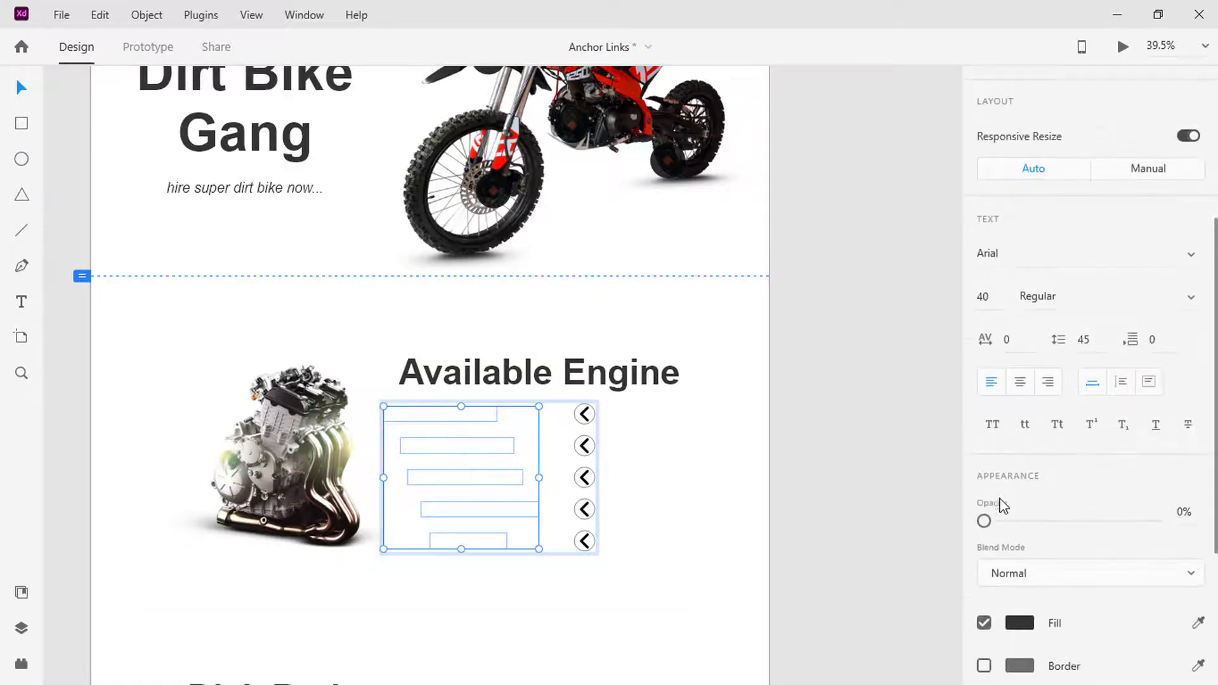
click(987, 521)
drag(1089, 524, 1161, 518)
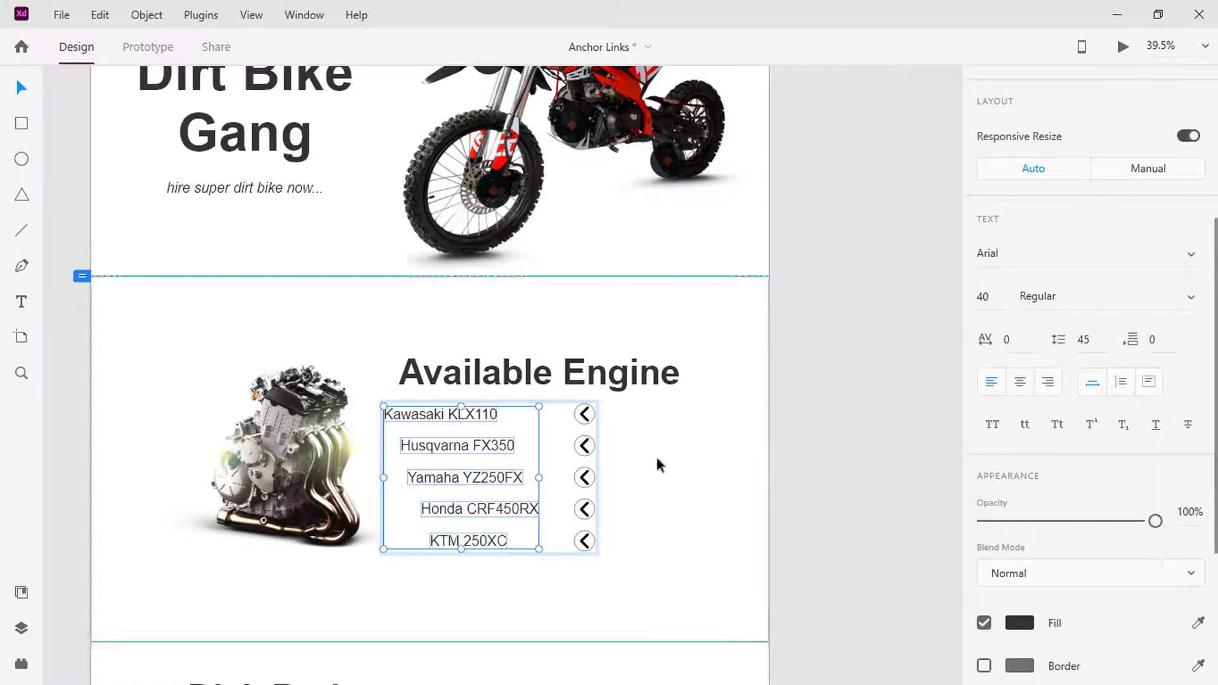
Move the five engine names right in the hover state so they line up beside their arrows
drag(482, 413, 548, 416)
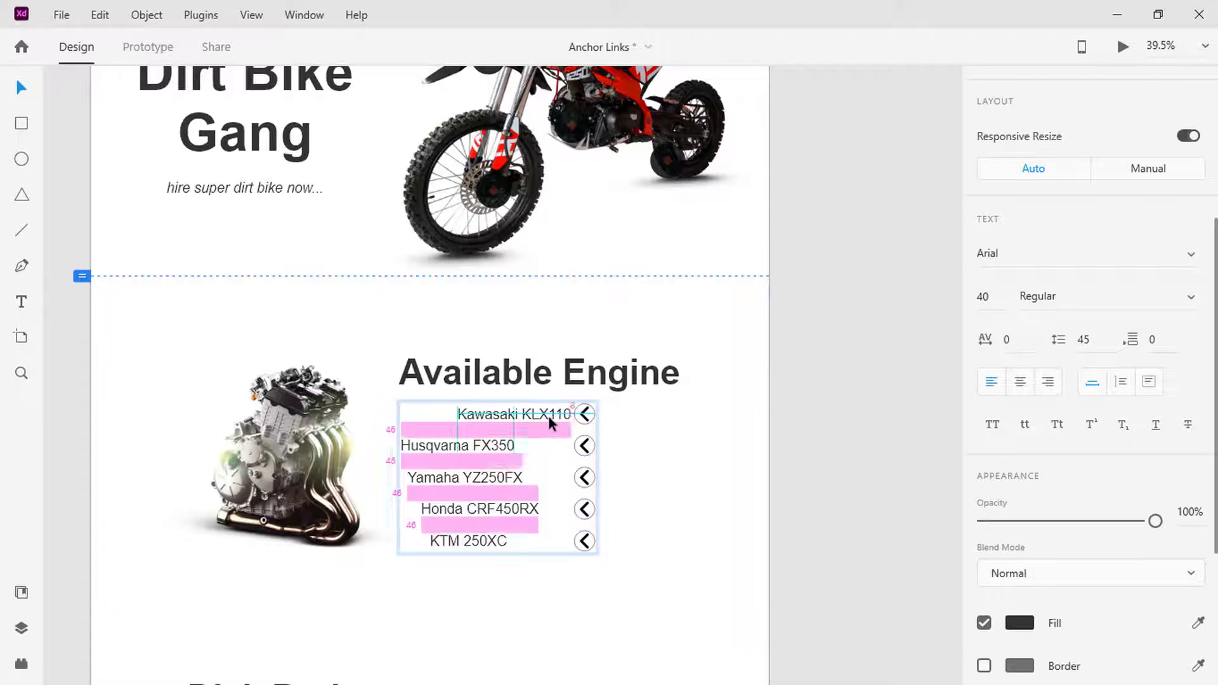
drag(483, 447, 533, 447)
drag(481, 480, 539, 543)
Set the engine section's up-arrow button to 100% opacity in the hover state and switch the section back to its default state
click(737, 464)
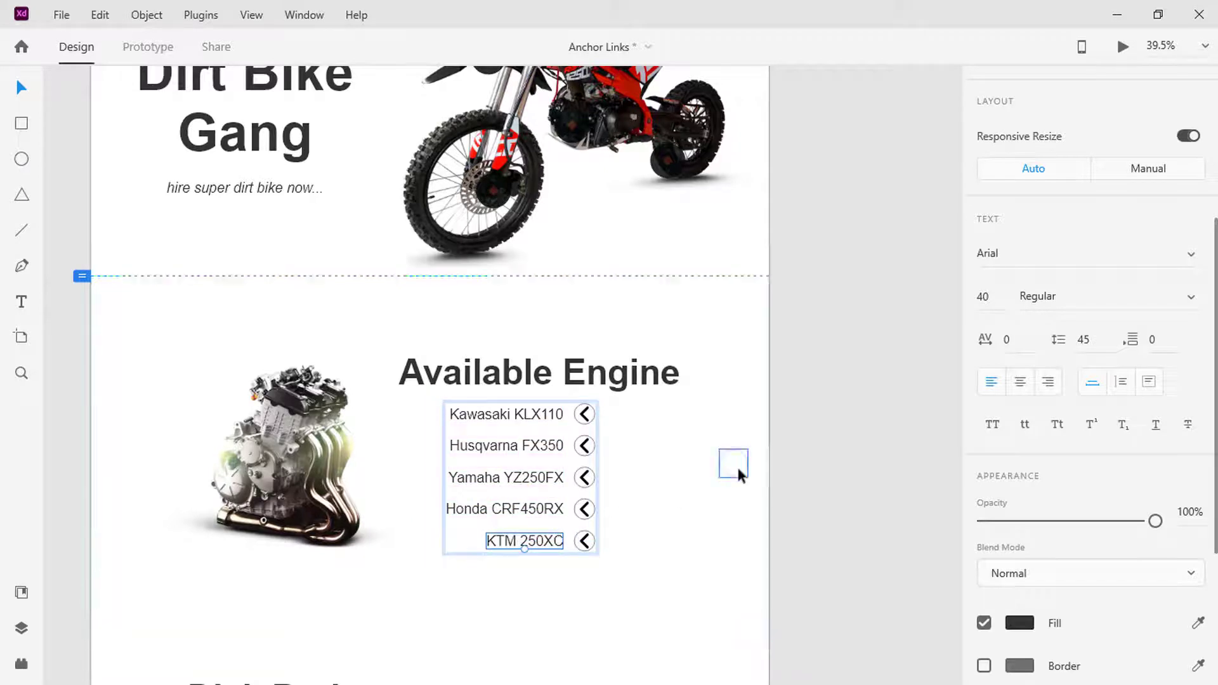
drag(984, 466, 1193, 473)
key(Escape)
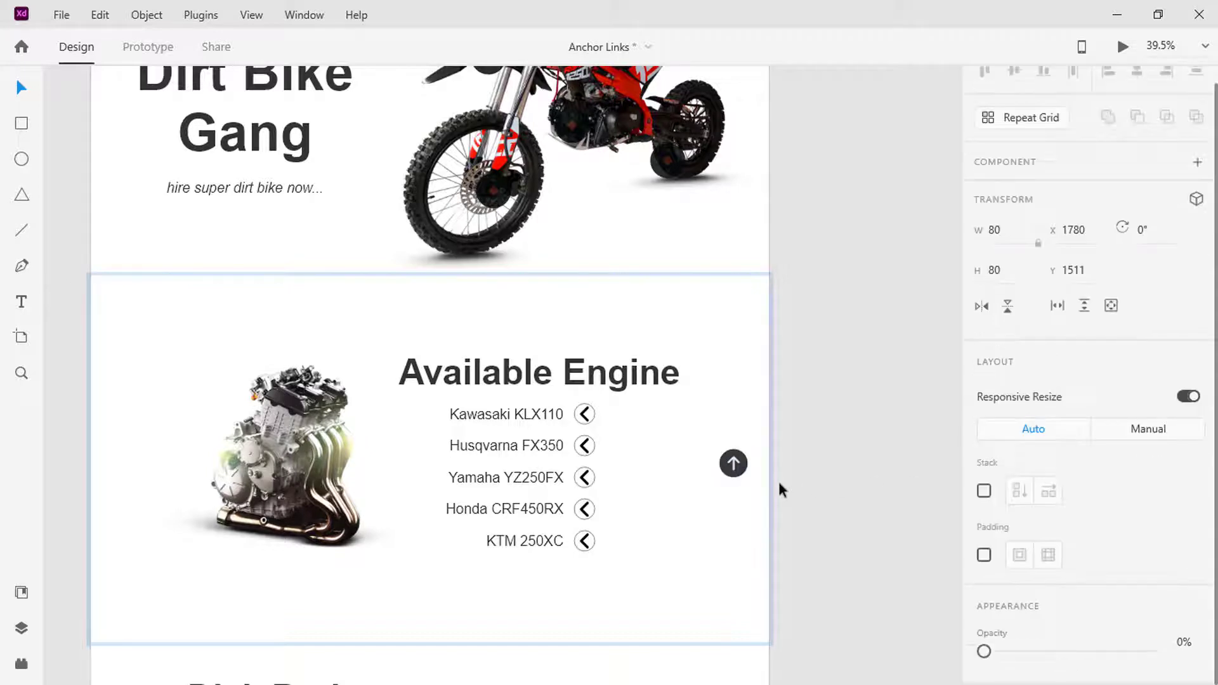
click(746, 485)
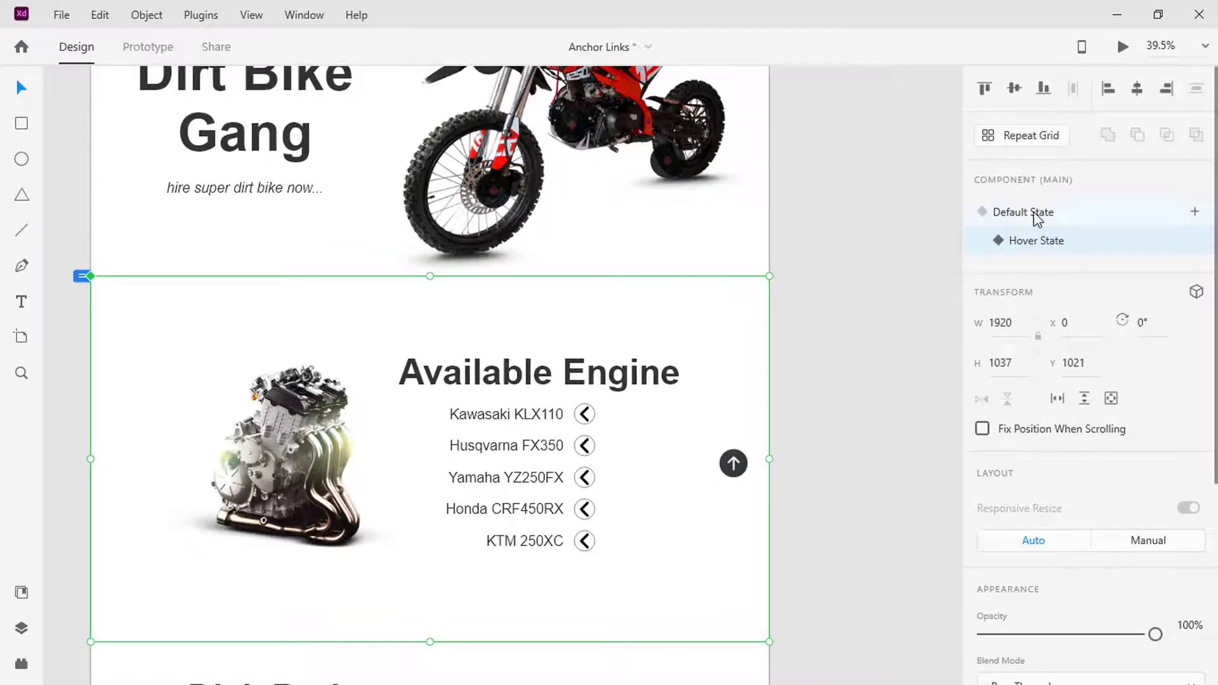
click(1036, 216)
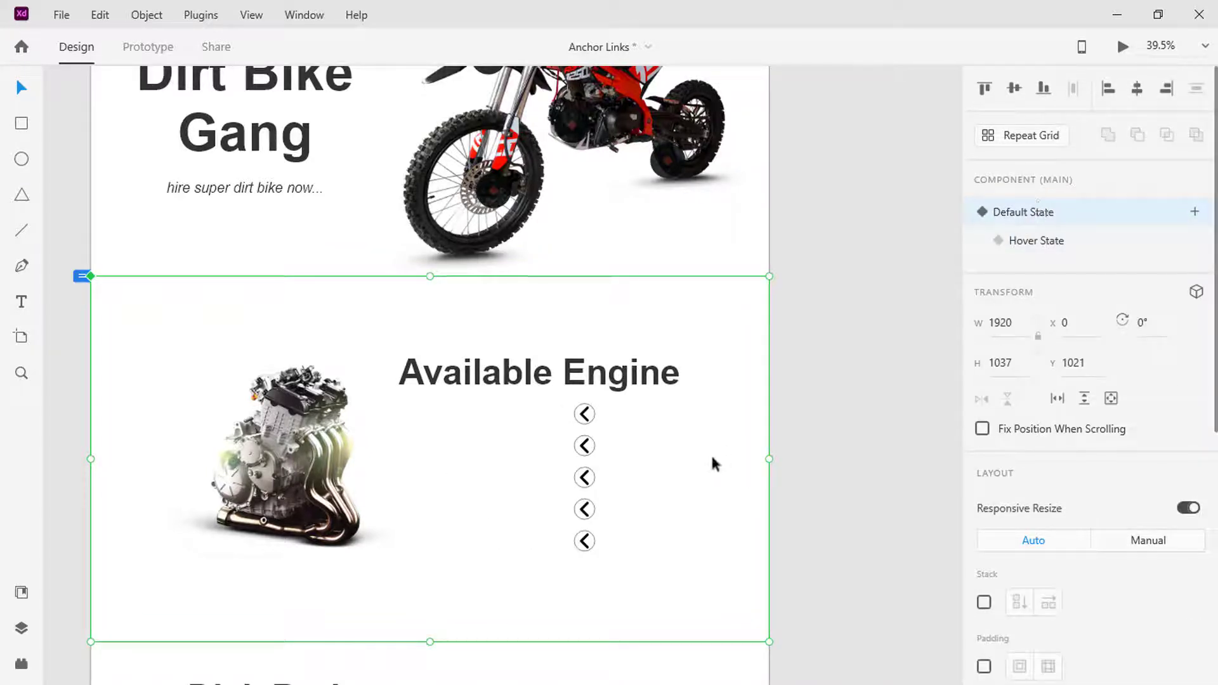
Turn the whole Disk Brake section into a component
scroll(713, 464, down, 5)
click(621, 413)
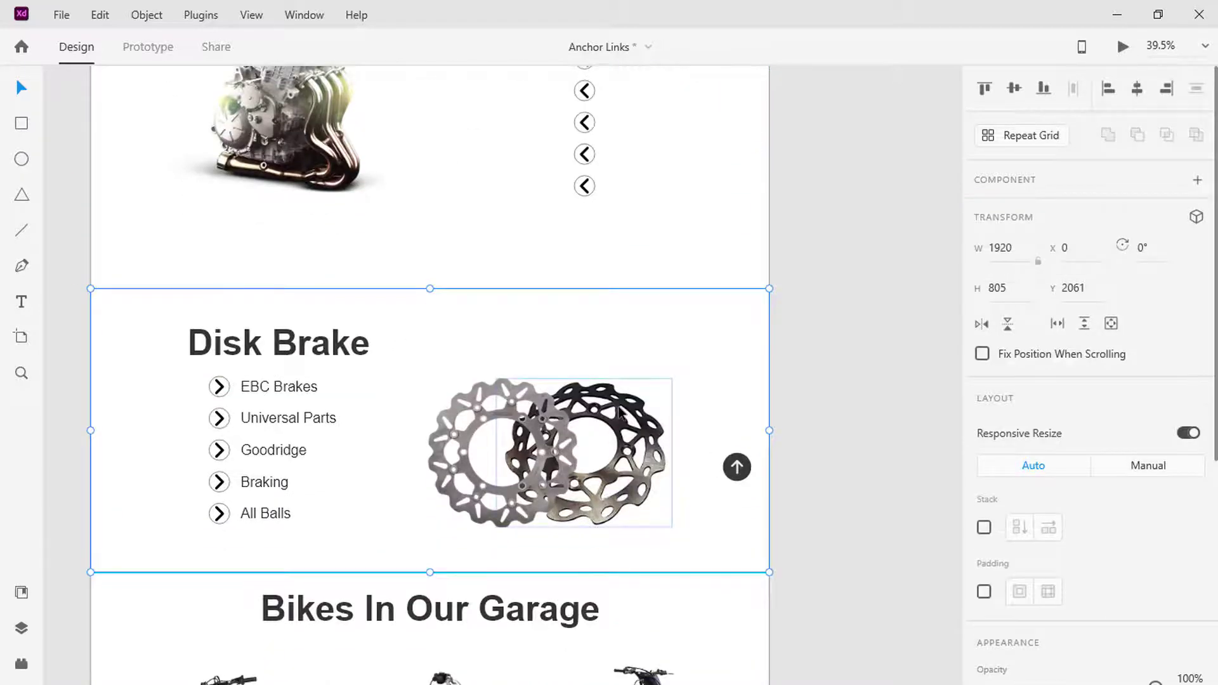
click(1198, 182)
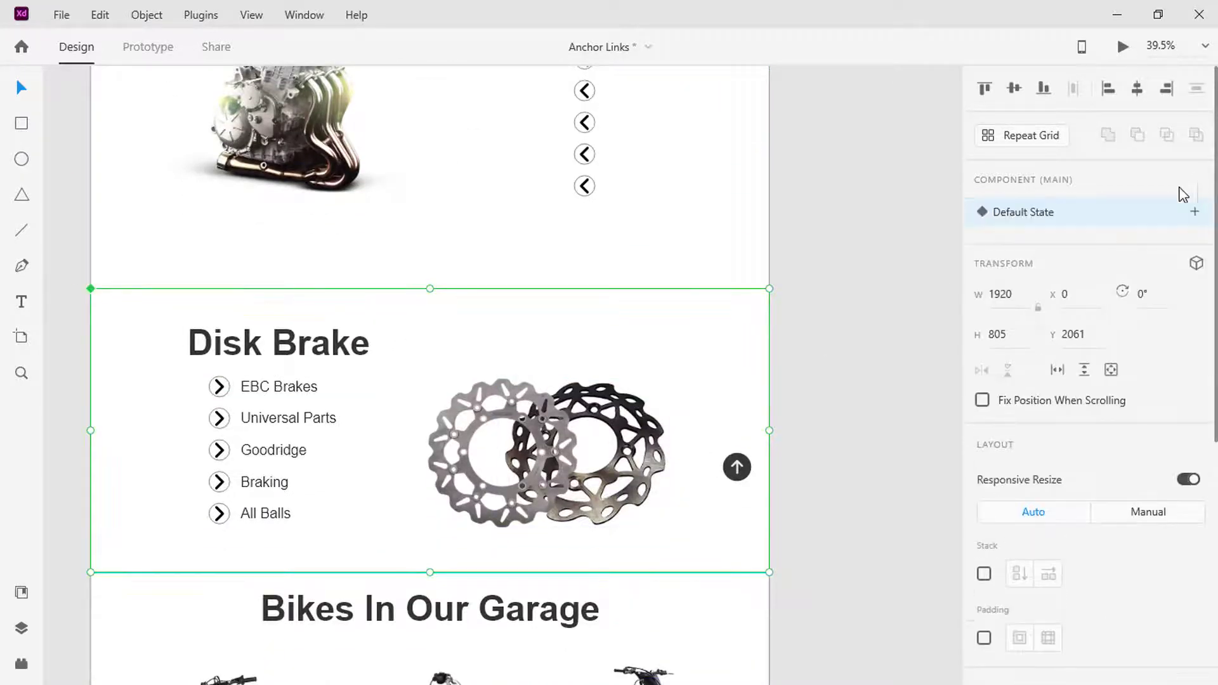
Move the five brake brand names right, away from their arrows, in a staggered diagonal with "EBC Brakes" farthest out
double_click(279, 384)
drag(340, 382, 269, 515)
click(282, 416)
Set the opacity of the five brake brand names and of the Disk Brake section's up-arrow button to 0%
click(256, 515)
shift+click(284, 481)
shift+click(298, 451)
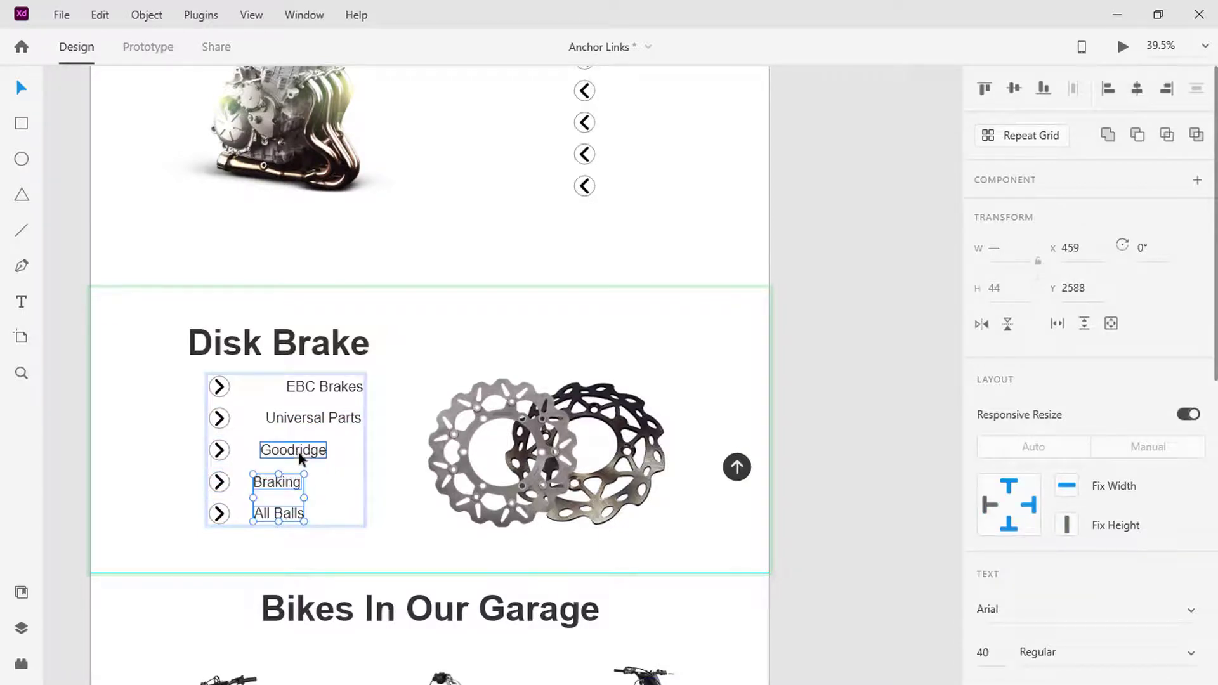
shift+click(326, 415)
shift+click(333, 388)
scroll(1116, 443, down, 5)
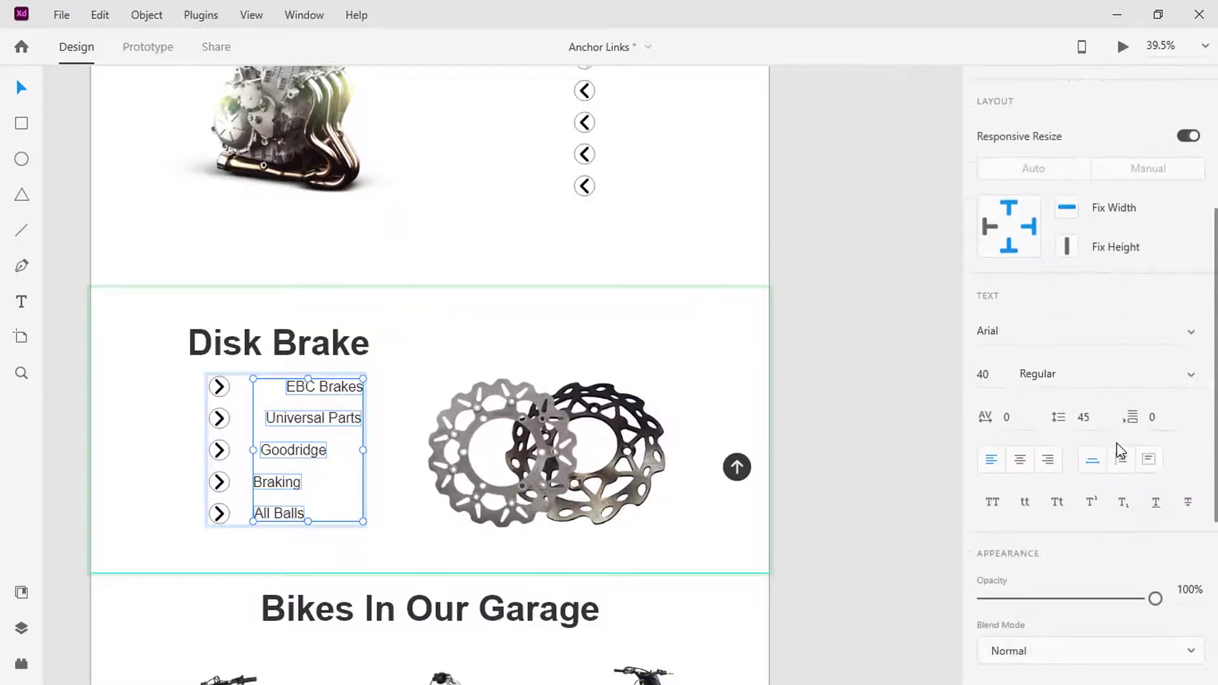
drag(1155, 598, 961, 609)
click(736, 467)
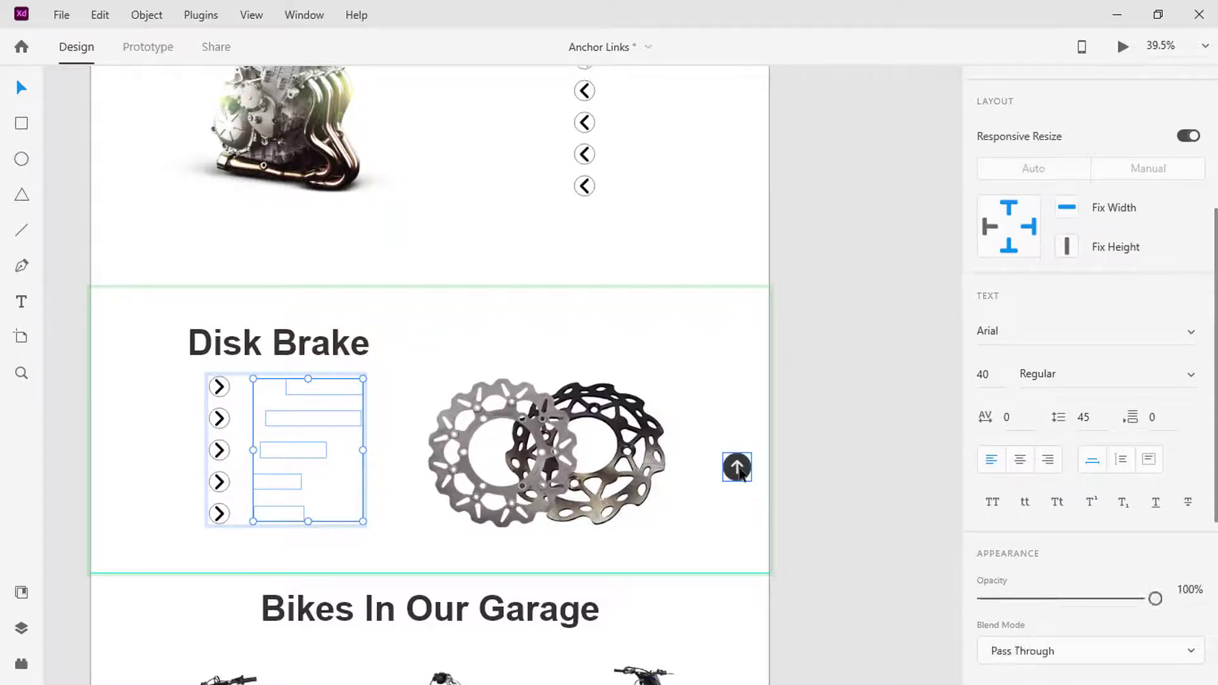
drag(1155, 465, 984, 468)
Add a Hover State to the Disk Brake section component
scroll(984, 467, up, 3)
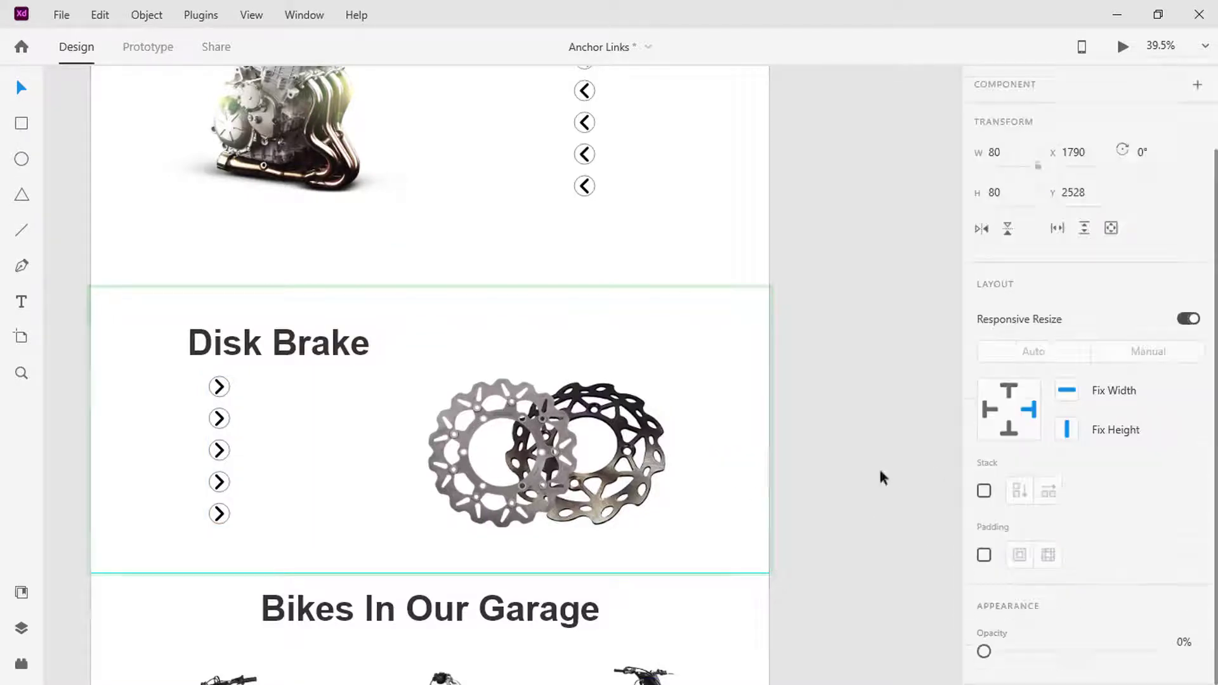
click(741, 460)
click(1194, 211)
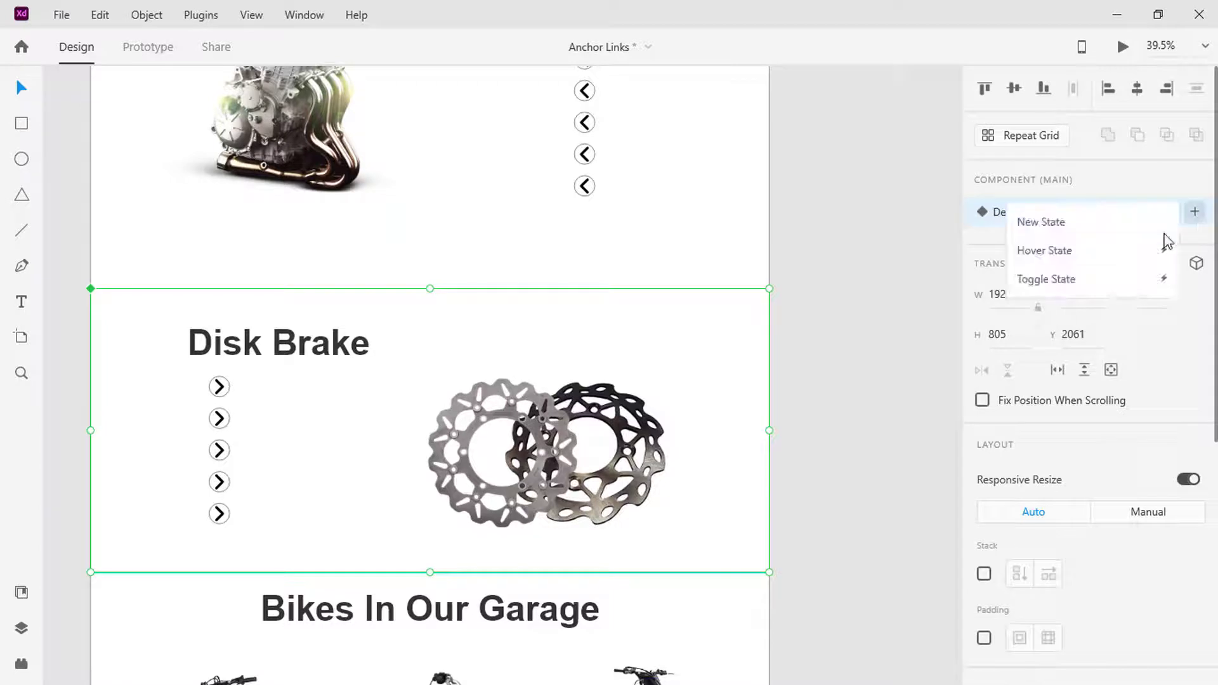
click(1123, 251)
Set the five brake brand names and the section's up-arrow button to 100% opacity in the Disk Brake hover state
double_click(289, 394)
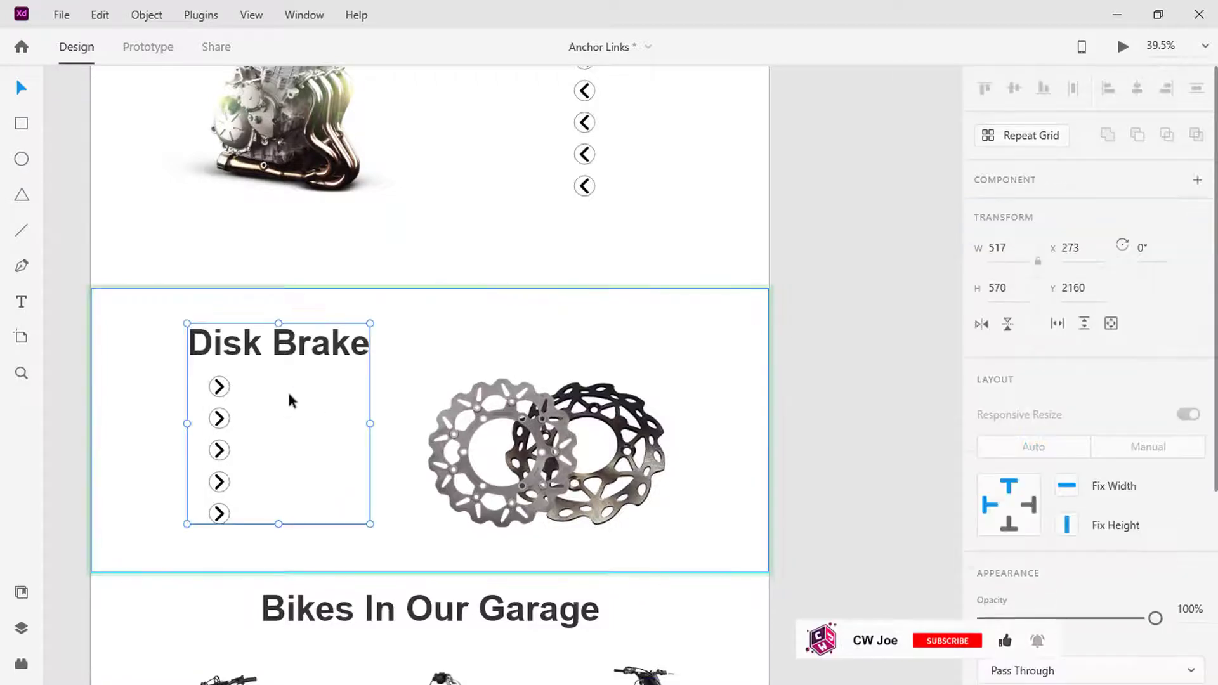
double_click(292, 384)
double_click(294, 383)
shift+click(304, 418)
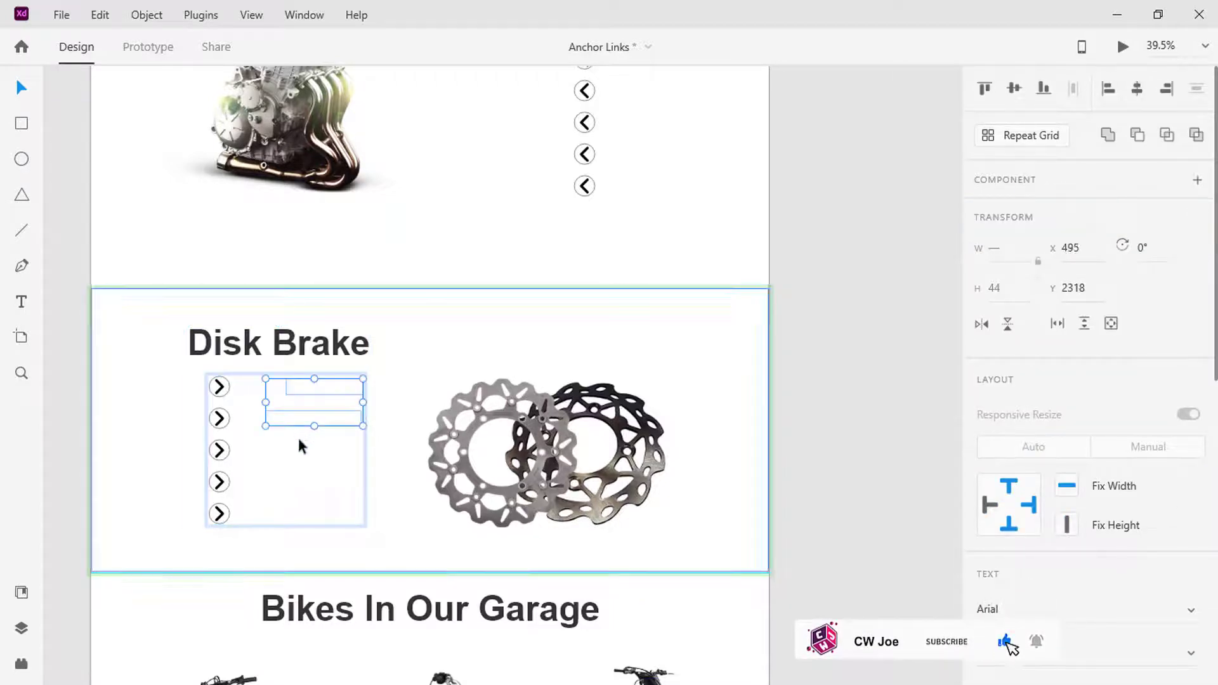
shift+click(293, 449)
shift+click(283, 481)
shift+click(279, 511)
scroll(1126, 422, down, 4)
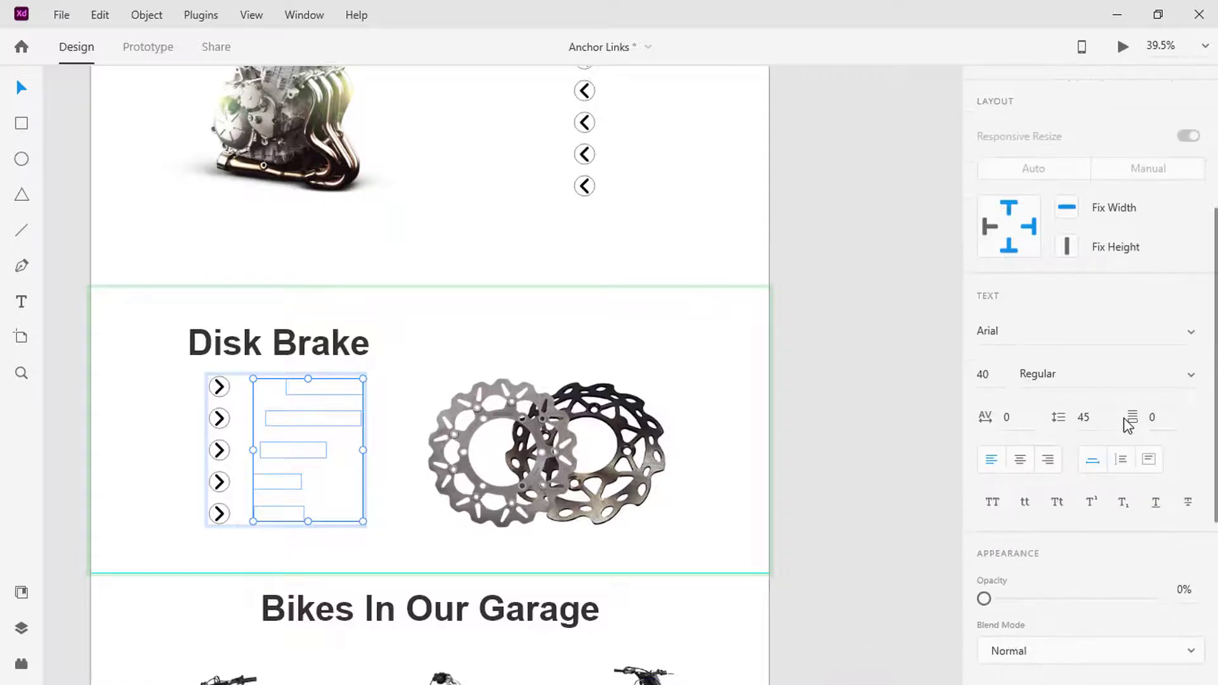
drag(987, 602, 1179, 602)
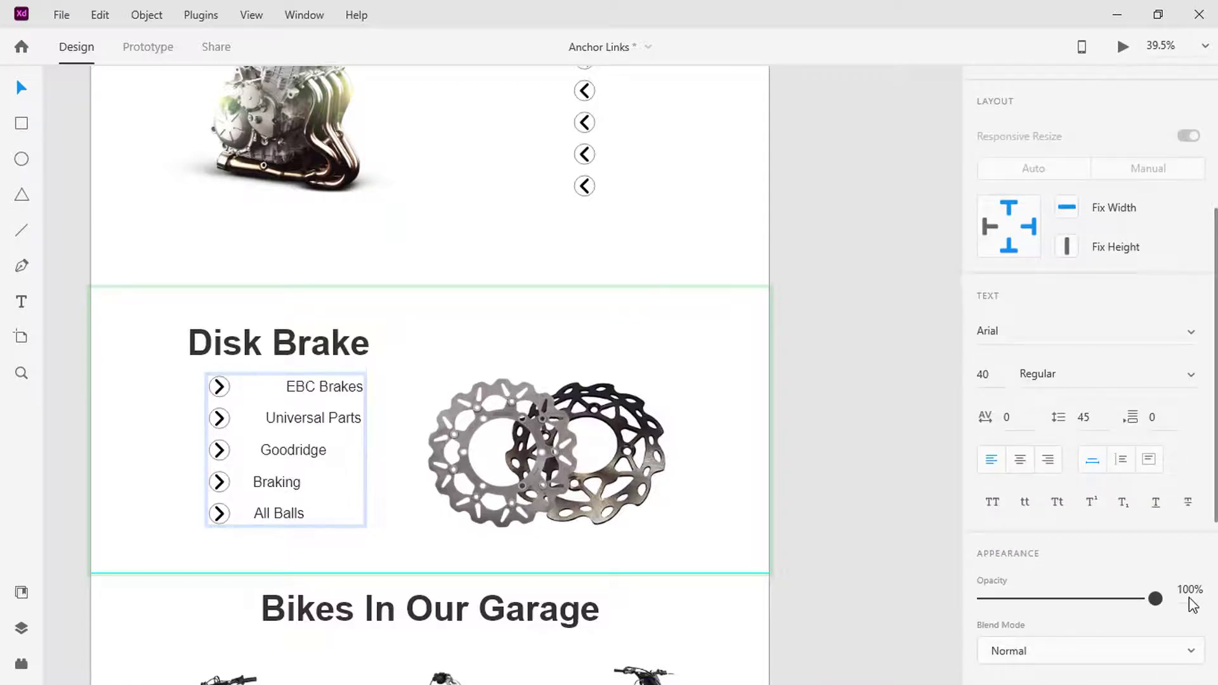
click(739, 468)
drag(988, 469, 1161, 466)
Left-align the five brake brand names directly beside their arrows in the Disk Brake section's Hover State, and return to the Default State
click(293, 386)
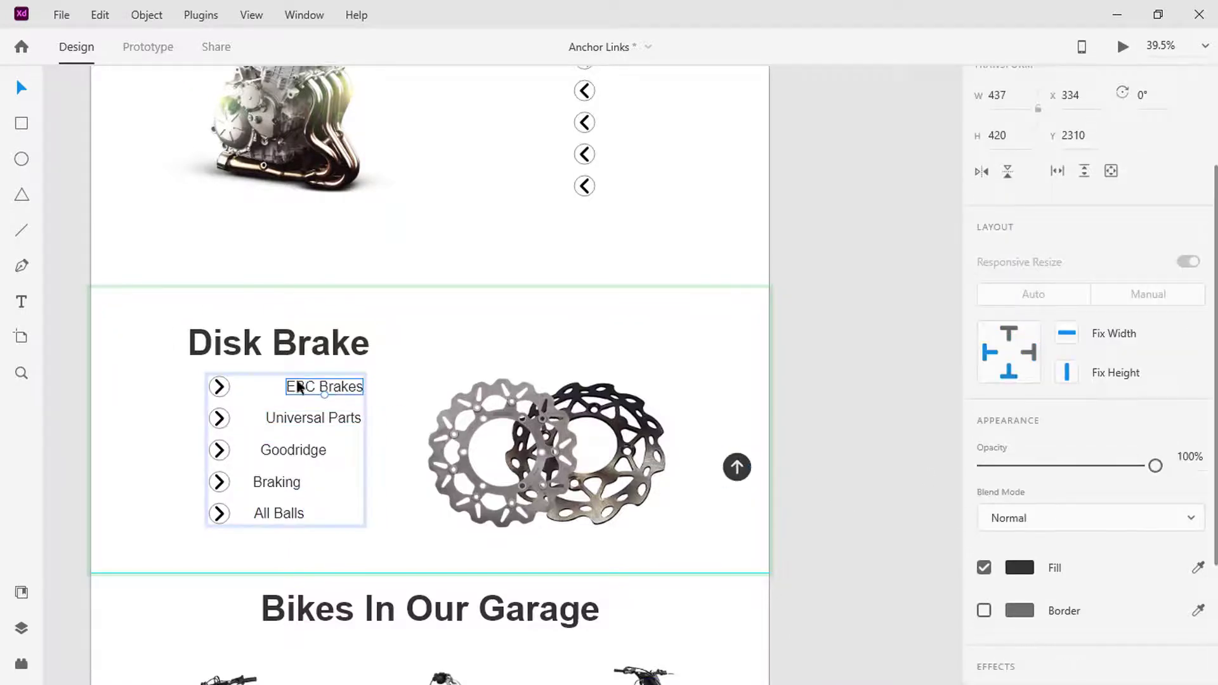
click(288, 386)
drag(289, 386, 291, 413)
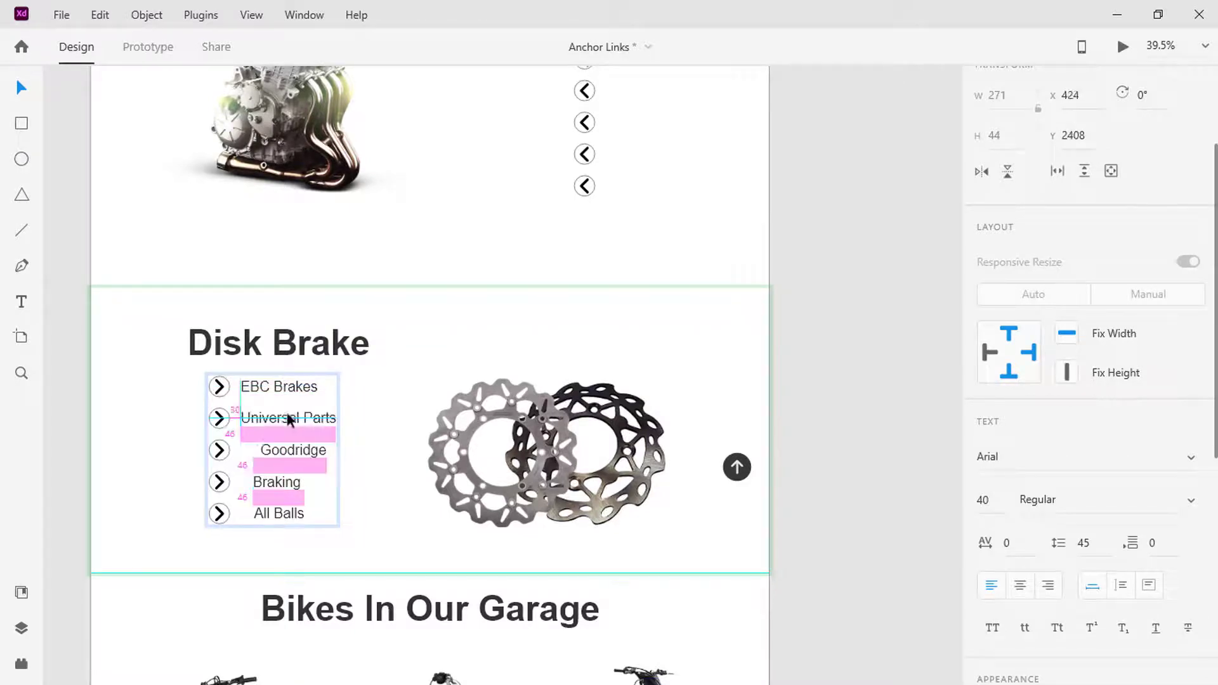
click(292, 454)
drag(291, 454, 264, 511)
key(Escape)
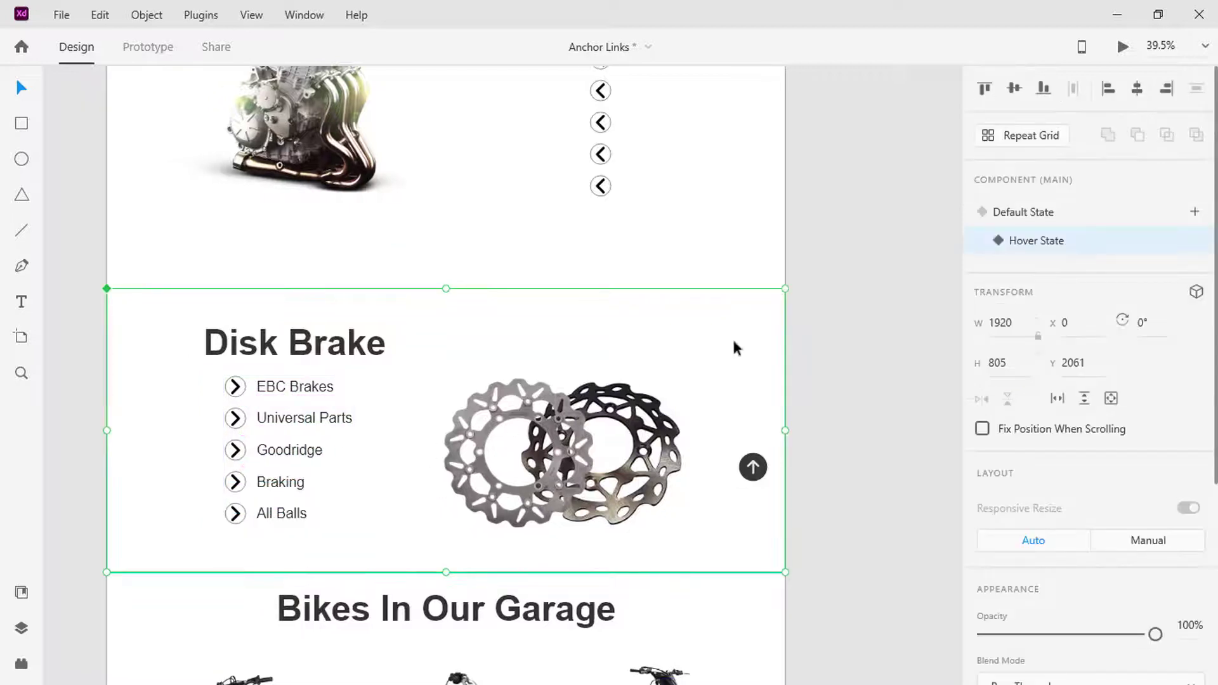
click(1023, 214)
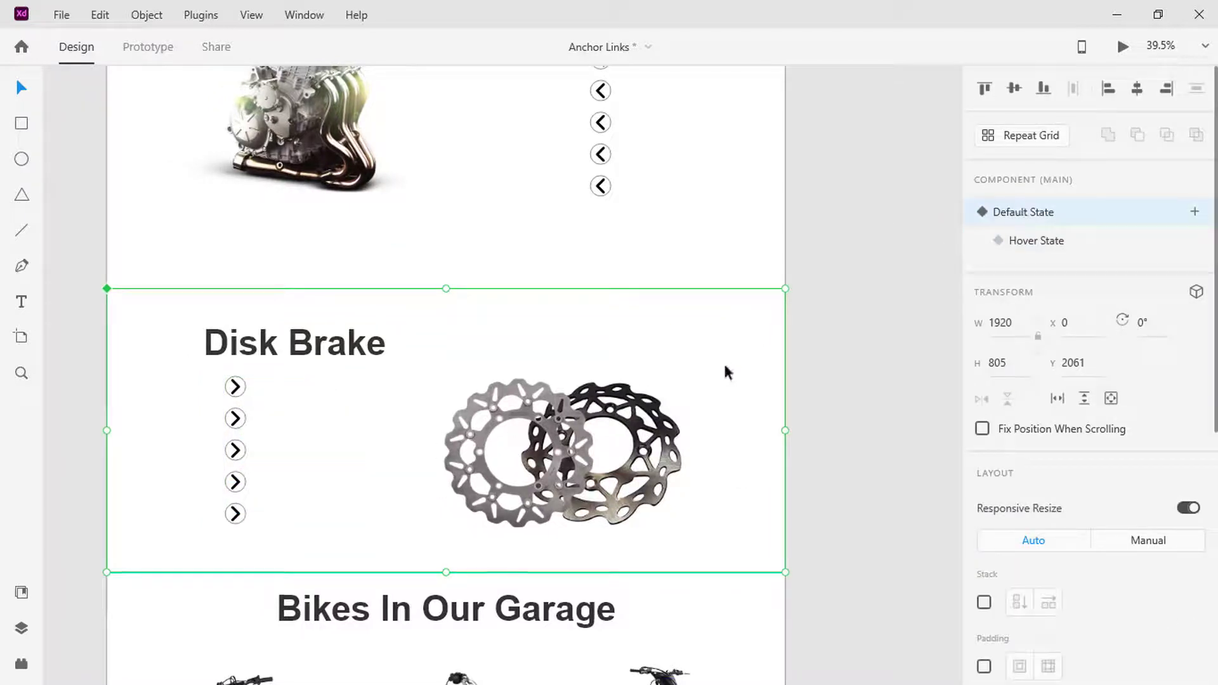
Link the Hover State of the bike's Engine hotspot to Section 1 with a Tap-triggered Scroll To action in Prototype mode
scroll(721, 371, down, 3)
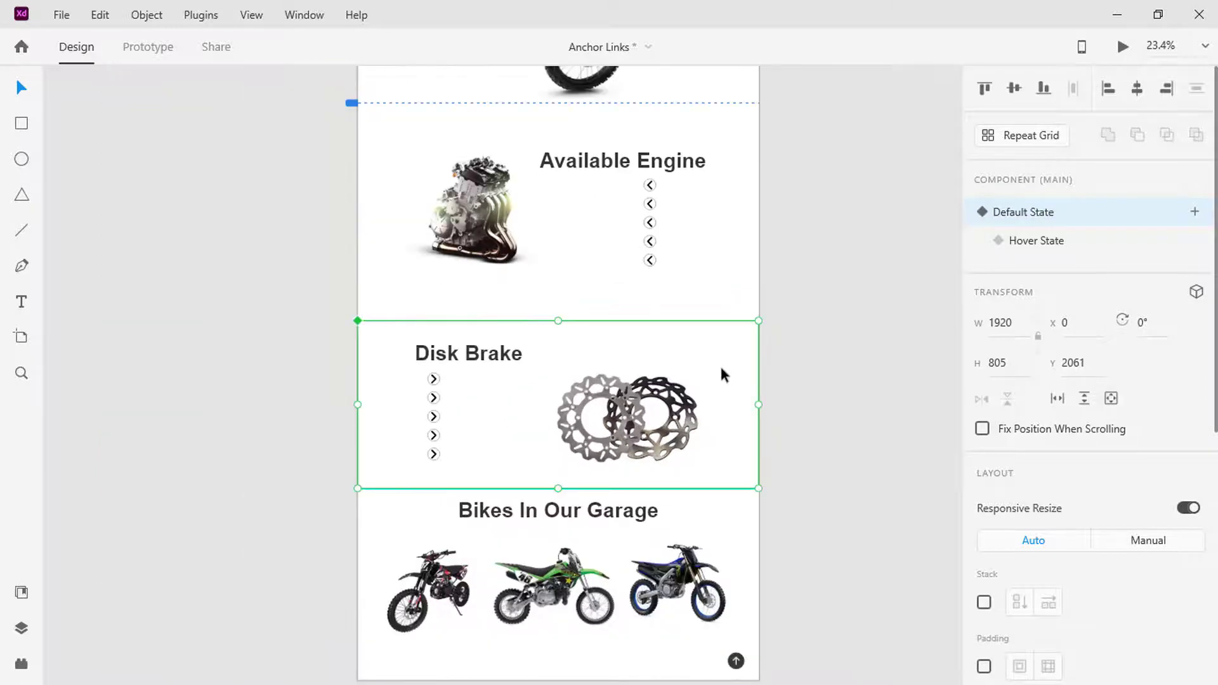
scroll(721, 371, up, 2)
scroll(721, 371, up, 2)
scroll(721, 371, up, 3)
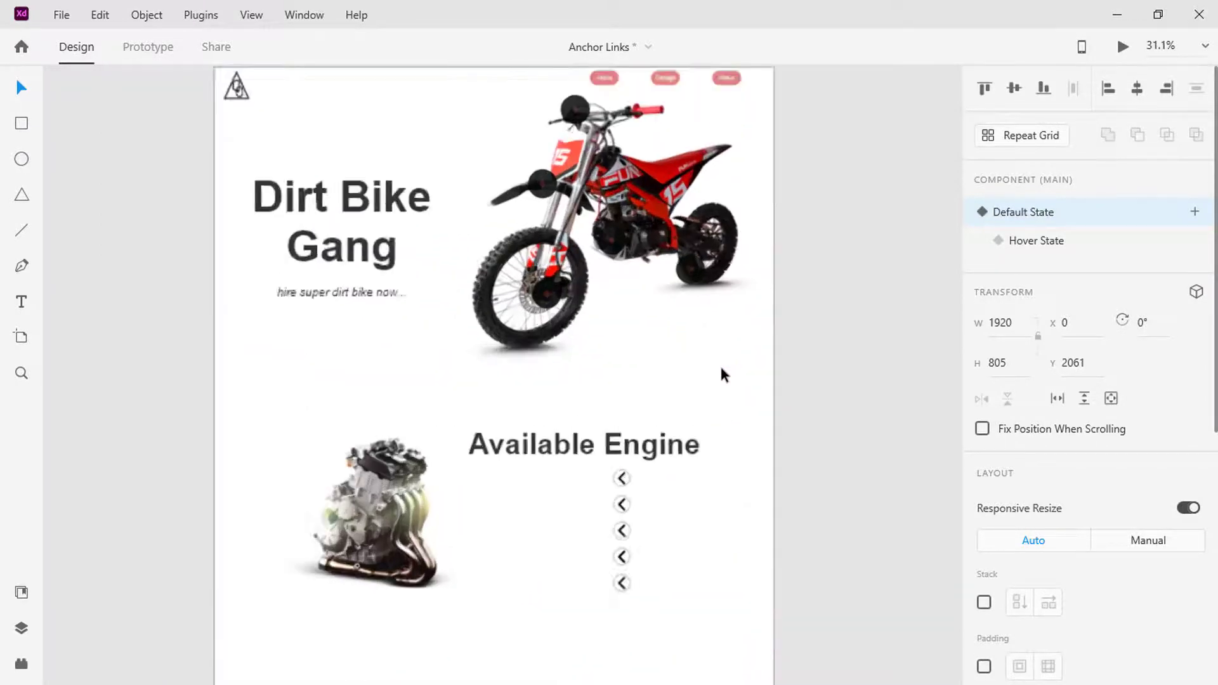
click(721, 370)
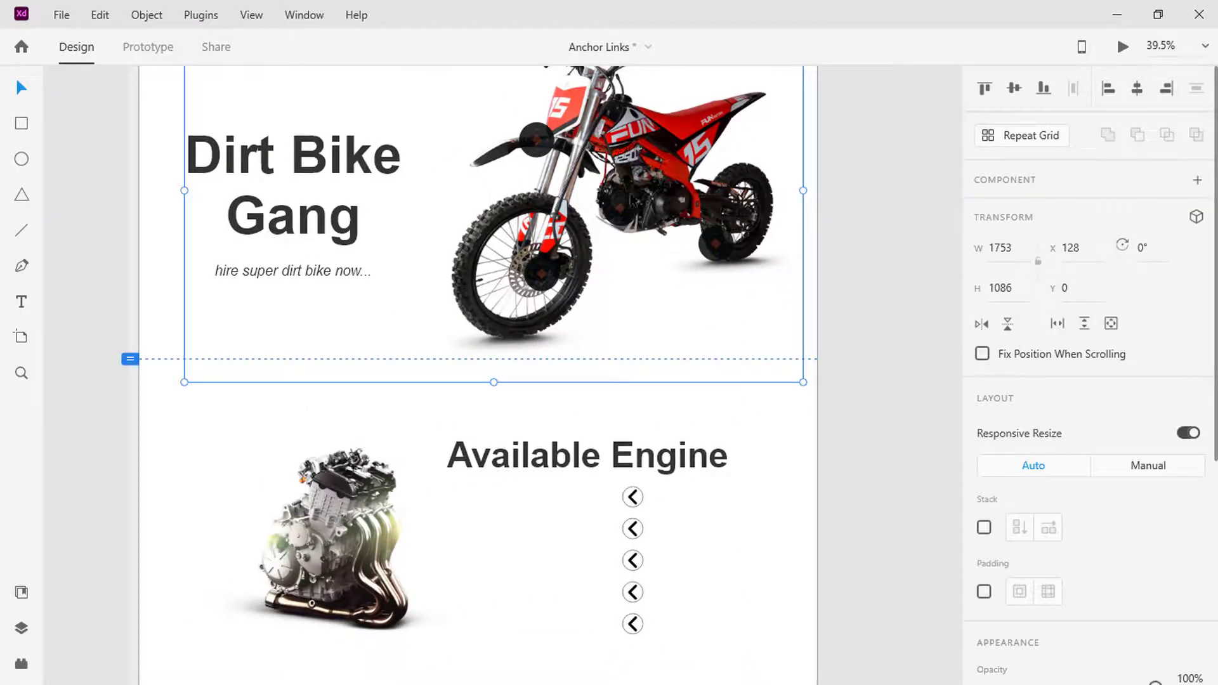
double_click(627, 208)
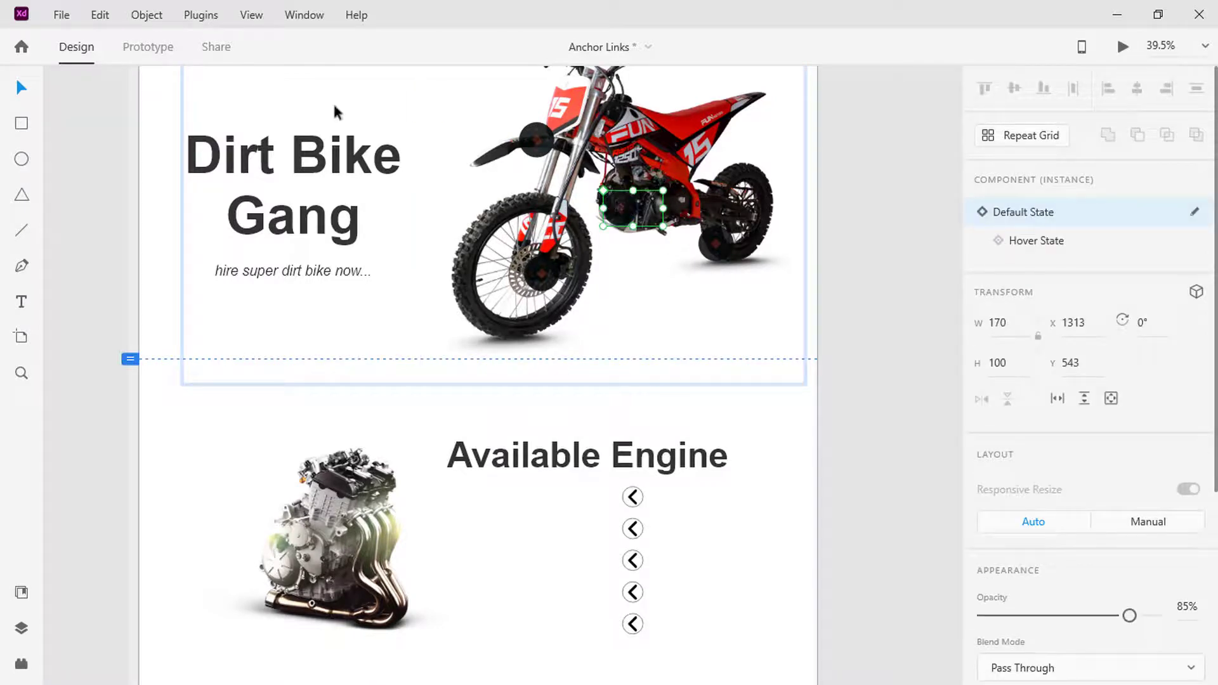
click(162, 52)
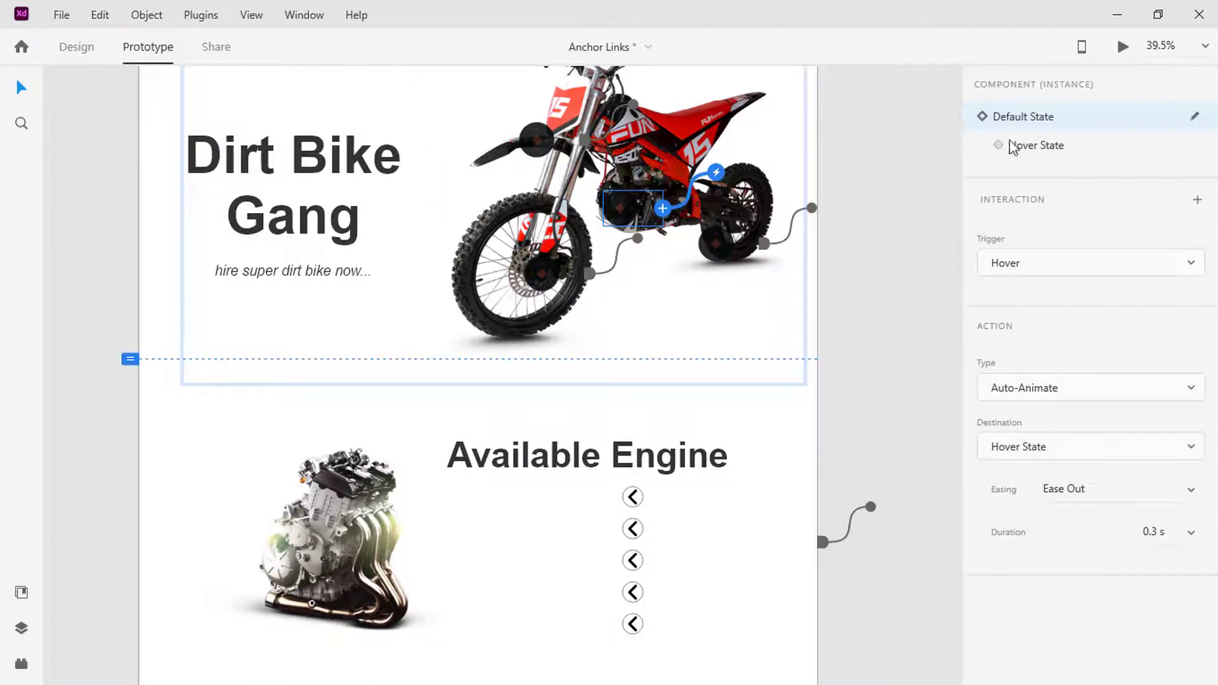
click(1043, 146)
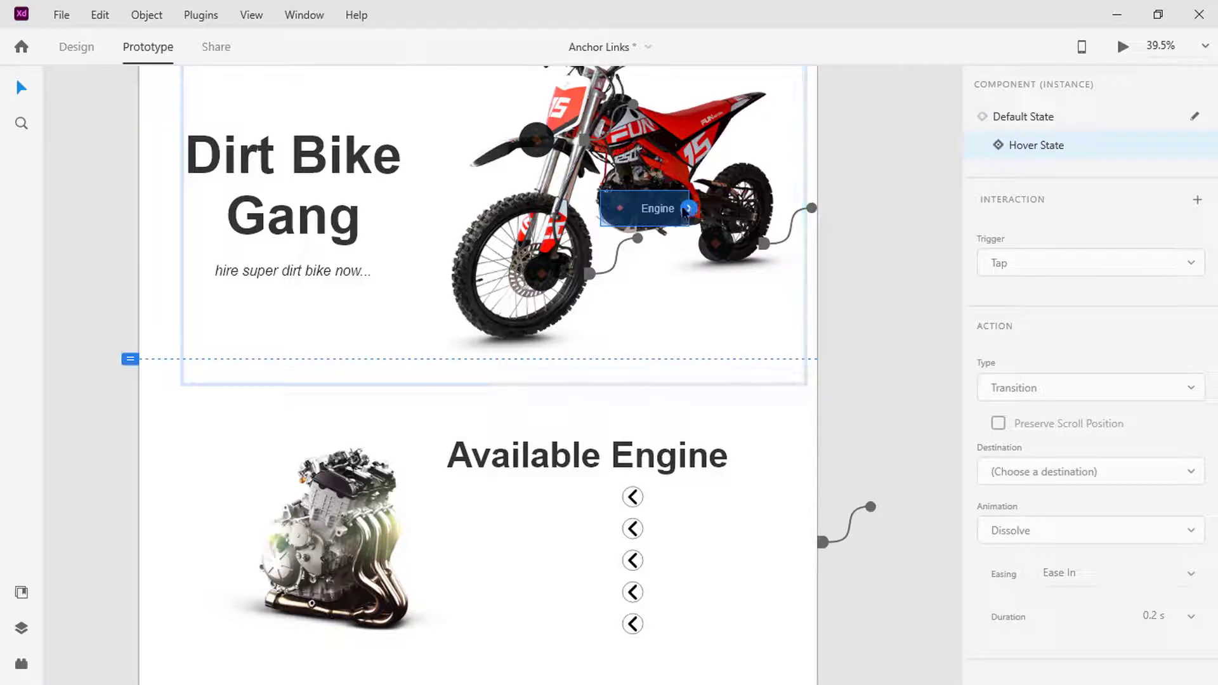
drag(687, 209, 458, 619)
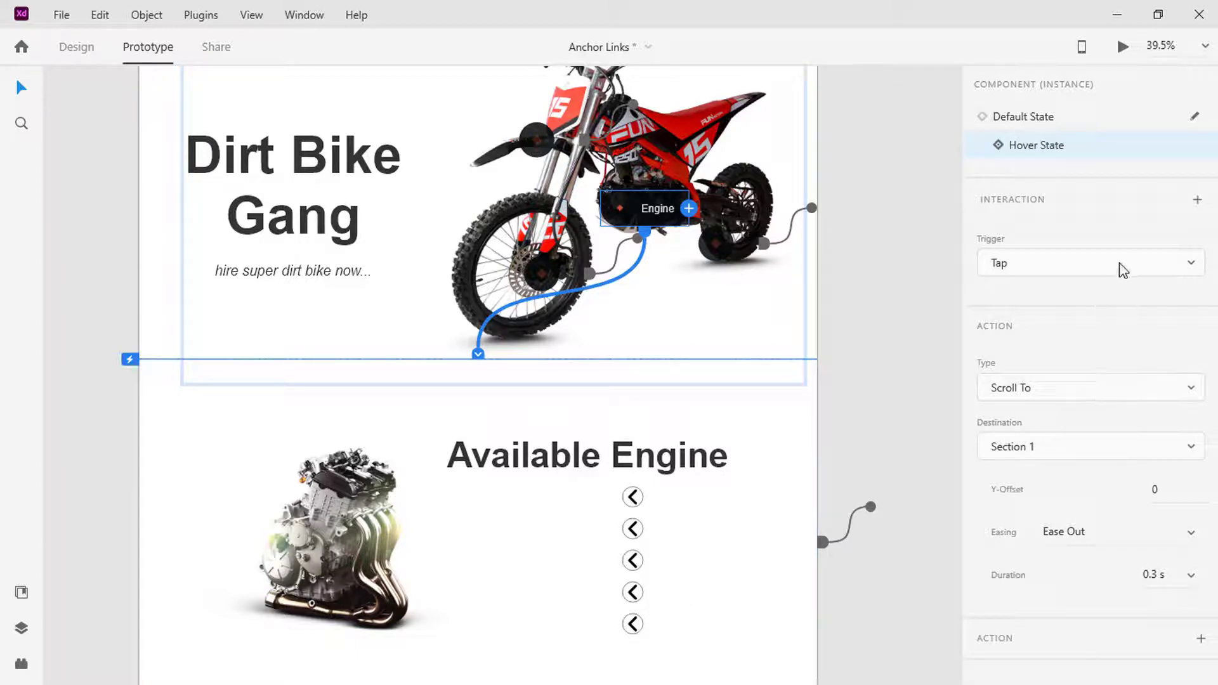
Set the Engine link's easing to Ease In-Out and its duration to 1 s, and return the hotspot to its Default State
click(1189, 536)
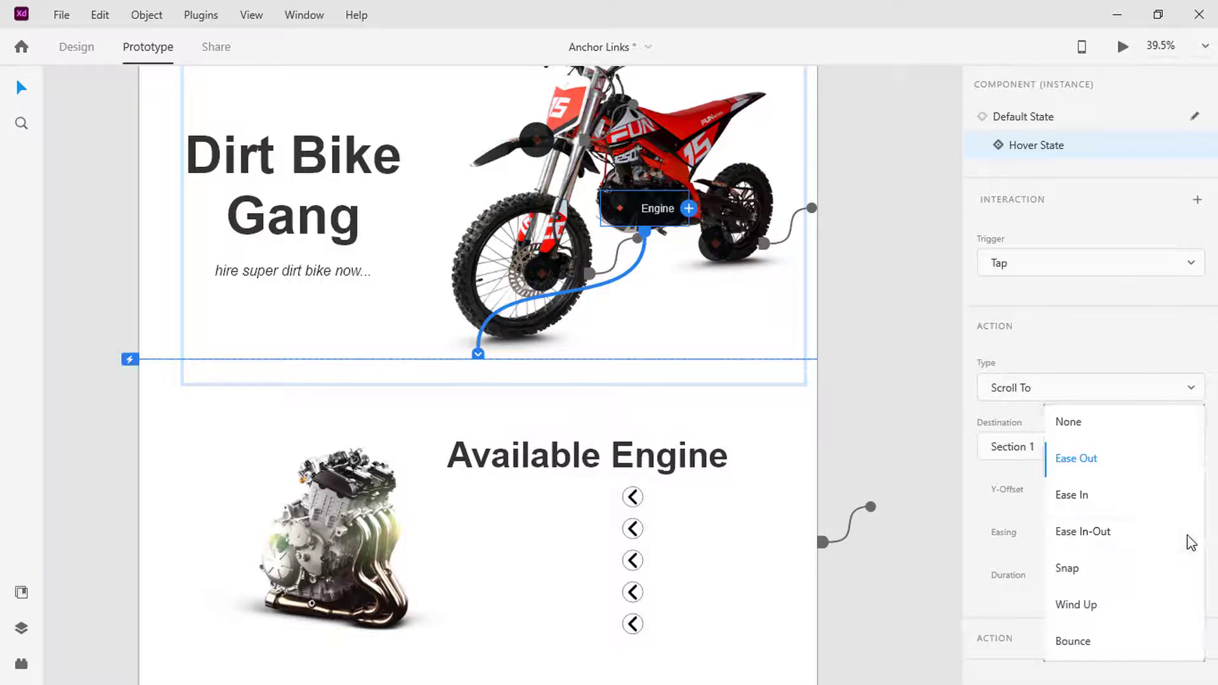
click(1110, 543)
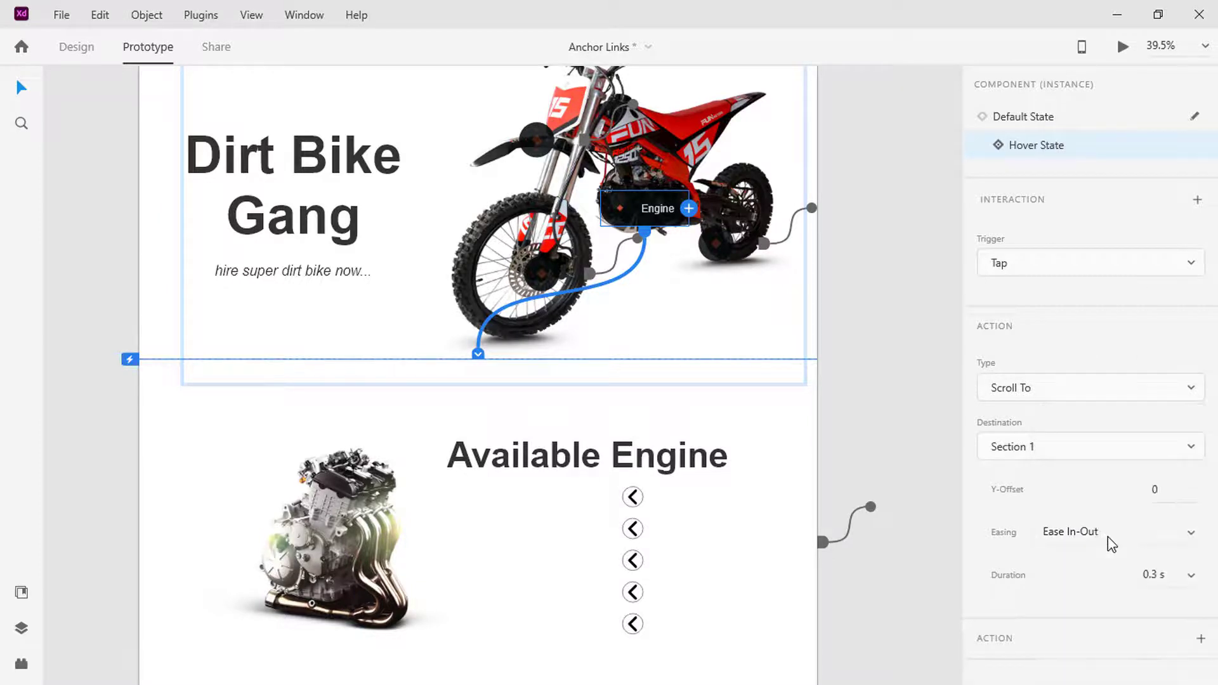
click(1192, 577)
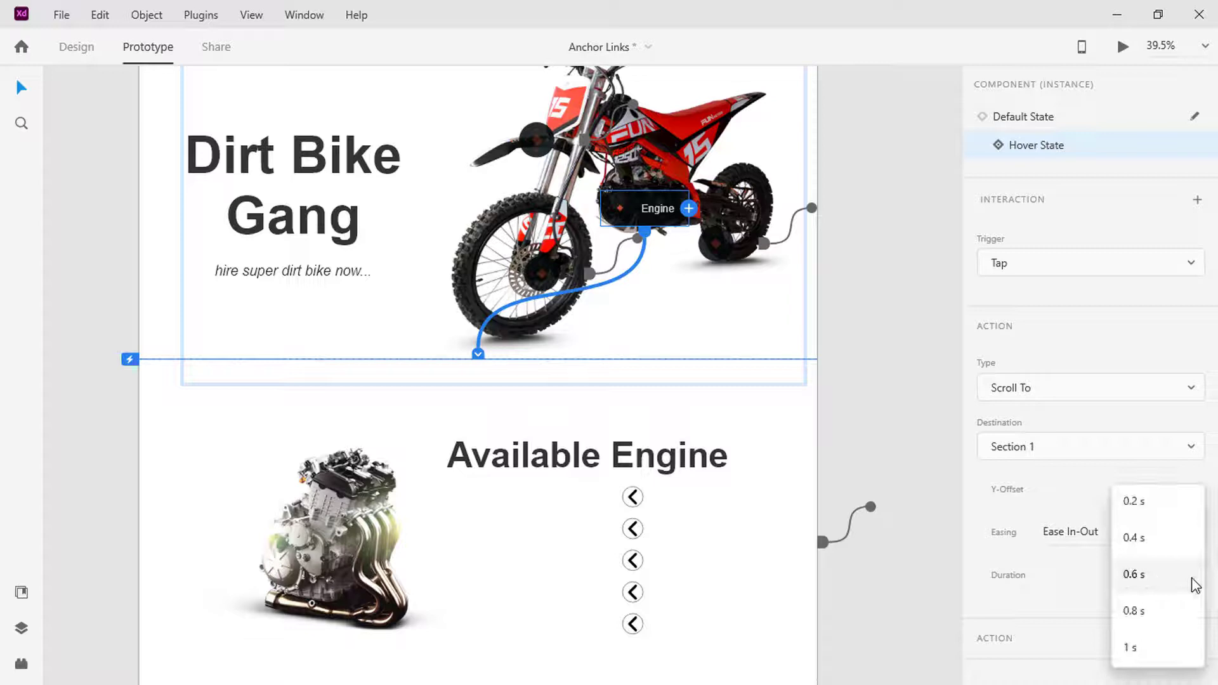
click(1153, 655)
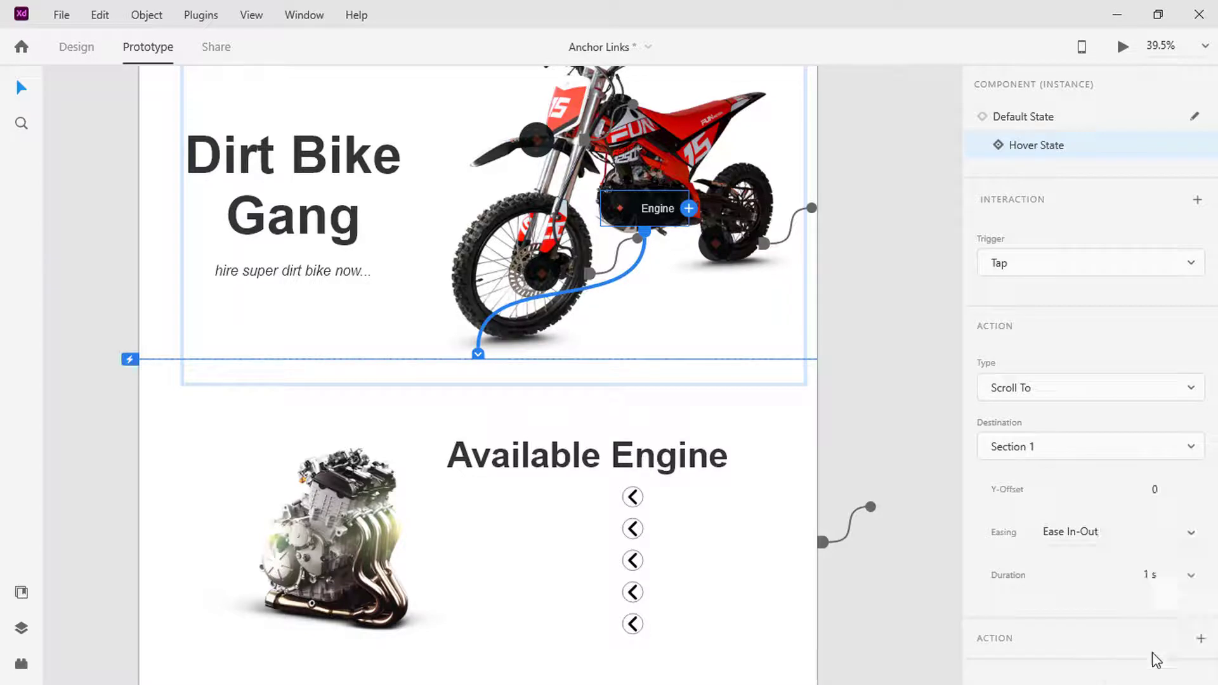
click(1063, 120)
Link the Hover State of the front wheel's Disk Brake hotspot to Section 2 with a Tap-triggered Scroll To, and restore its Default State
click(546, 287)
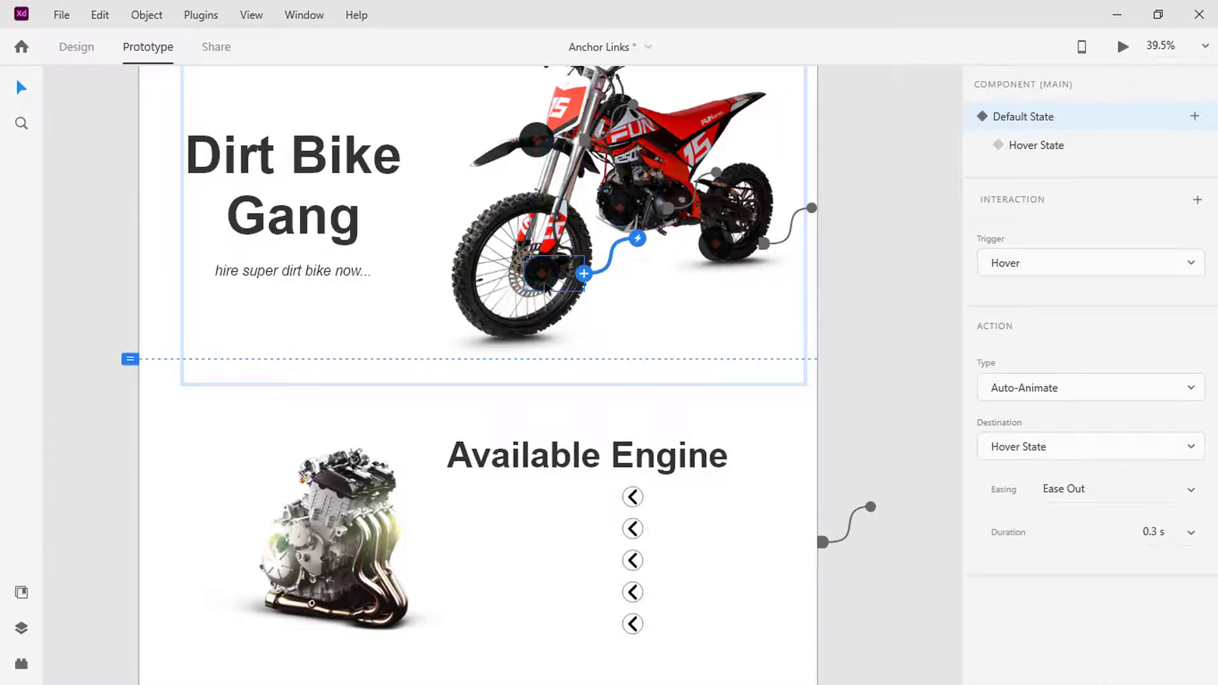
click(1013, 147)
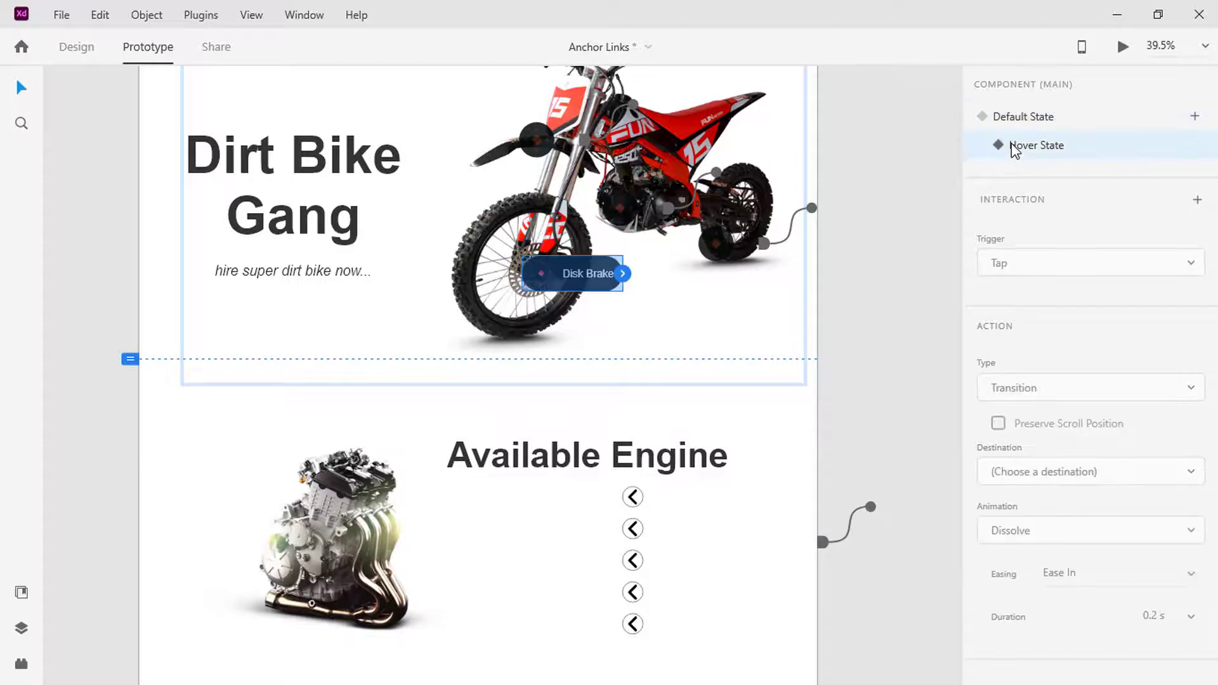
drag(622, 273, 495, 598)
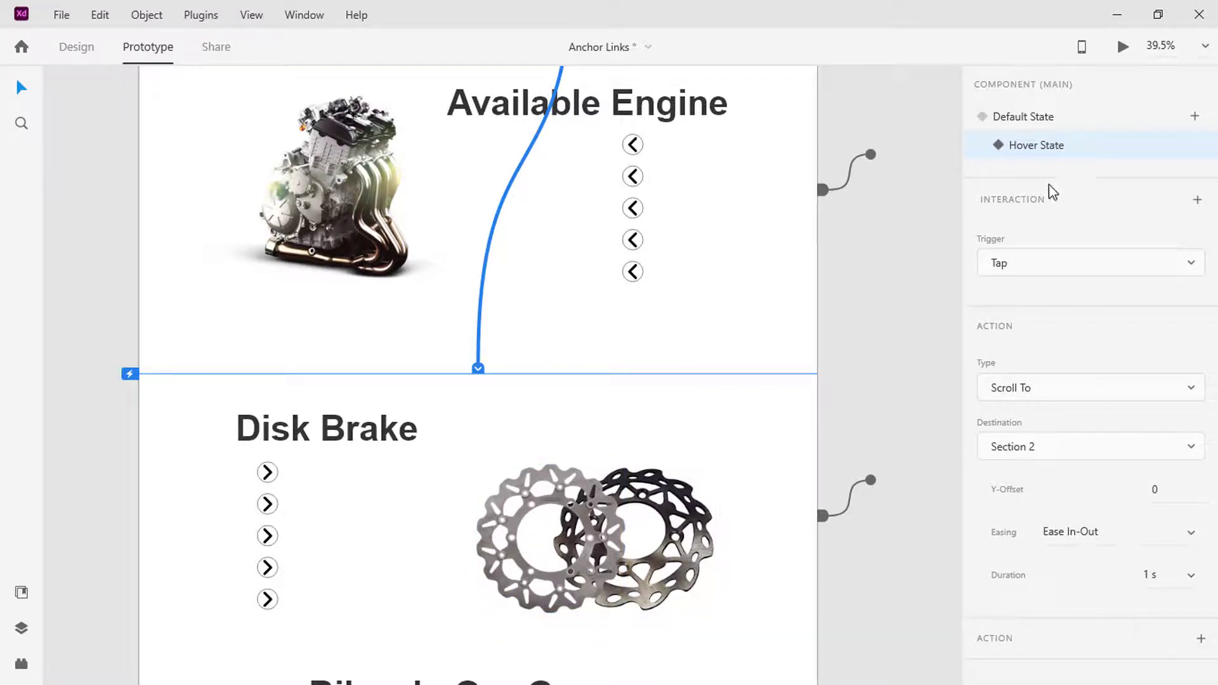
click(1040, 119)
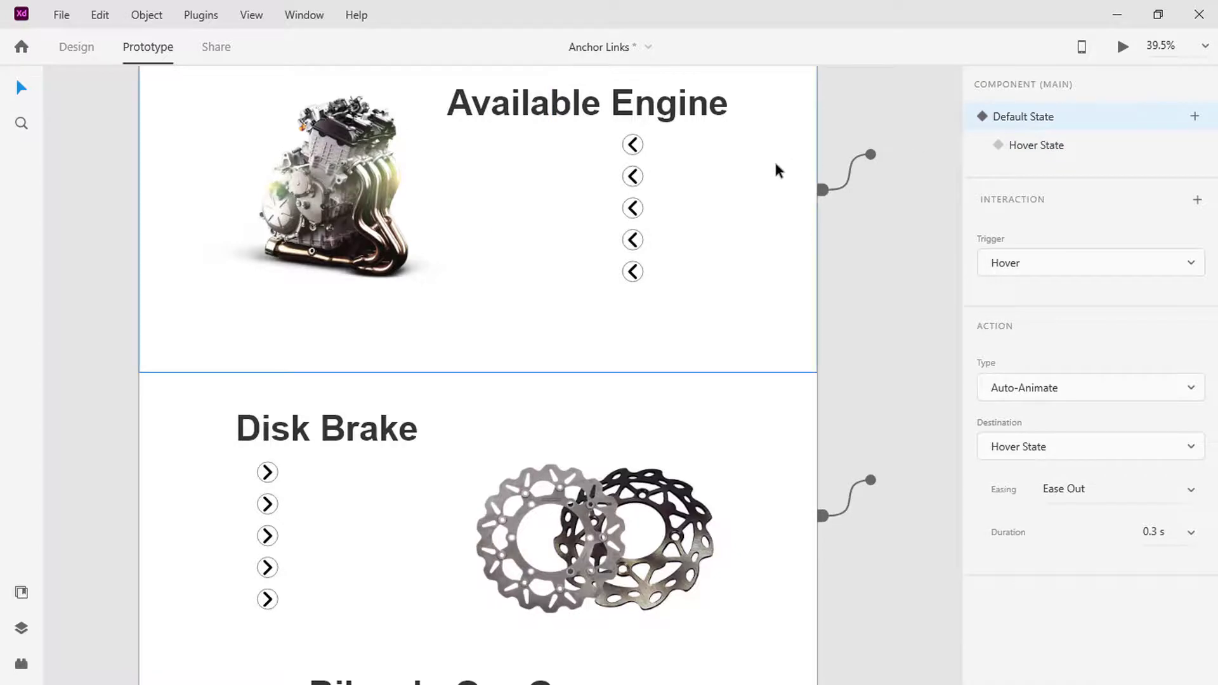
Link the Garage navigation button's Hover State to the Footer with a Tap-triggered Scroll To, and return the button to its Default State
scroll(774, 159, down, 3)
scroll(774, 158, up, 3)
scroll(775, 166, up, 3)
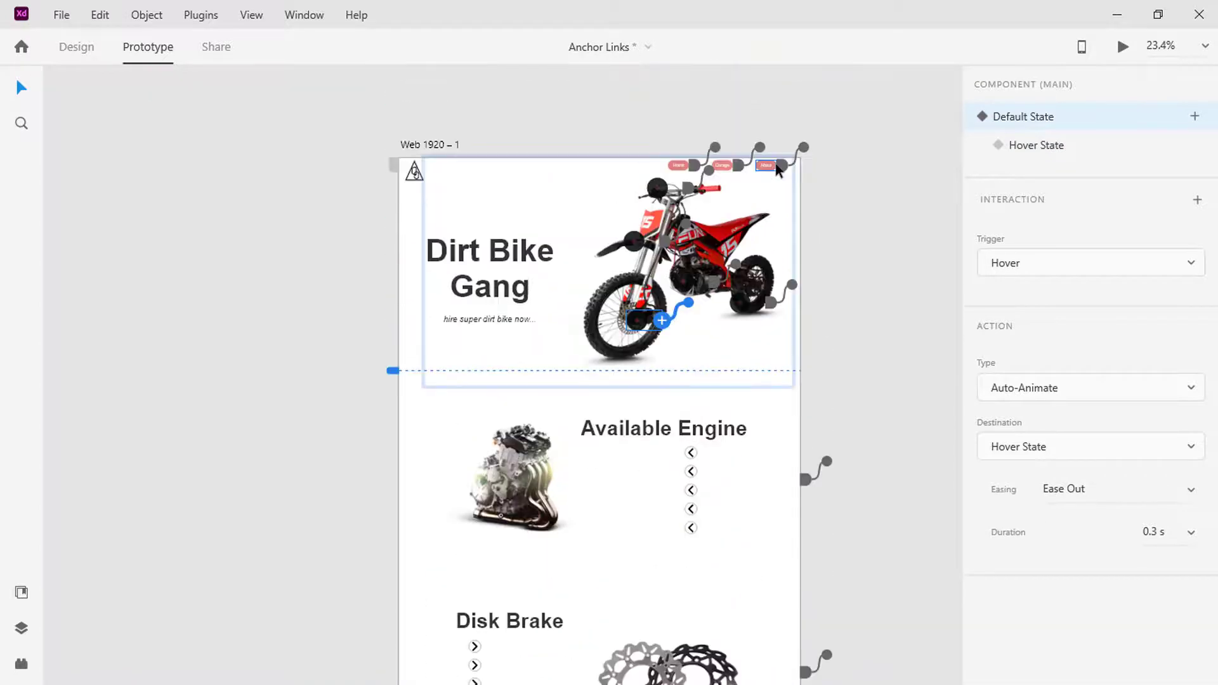
click(722, 166)
scroll(722, 166, up, 5)
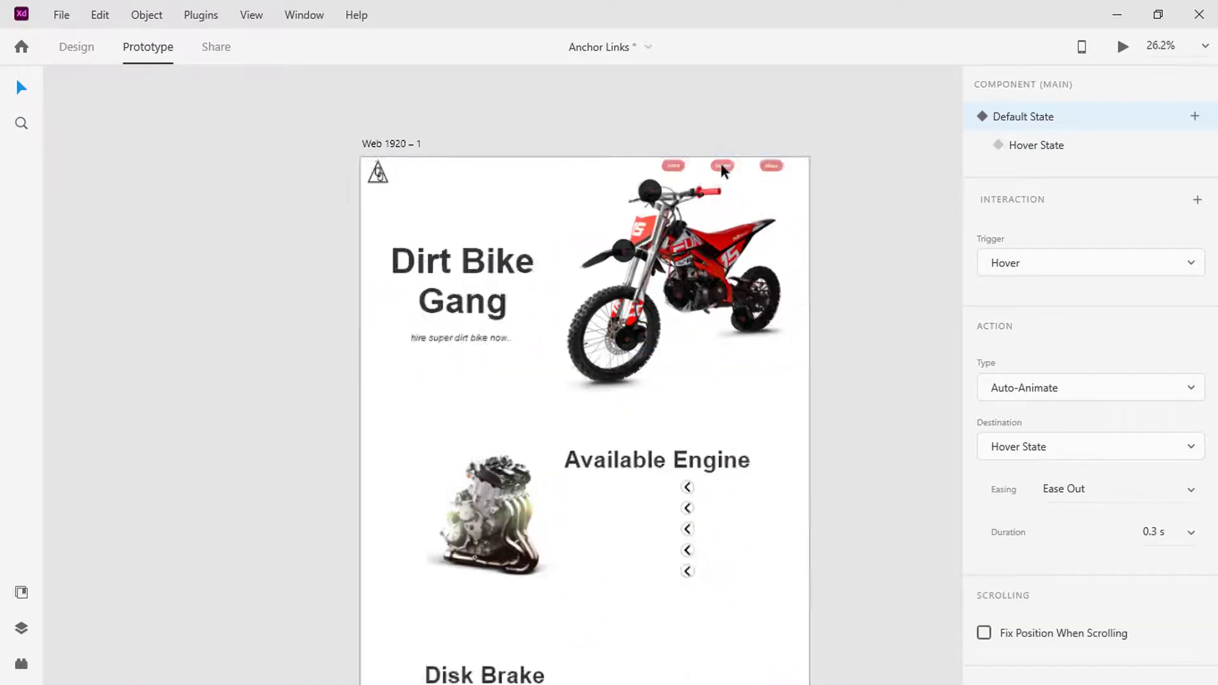
click(1022, 147)
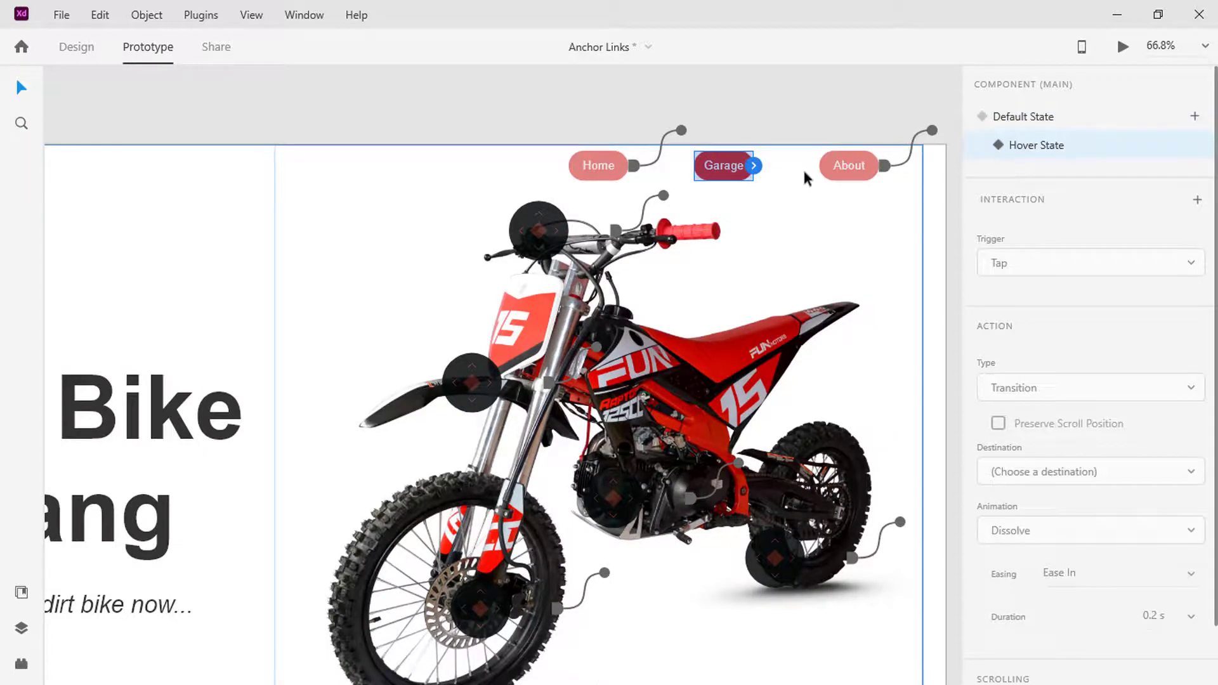
scroll(804, 171, down, 6)
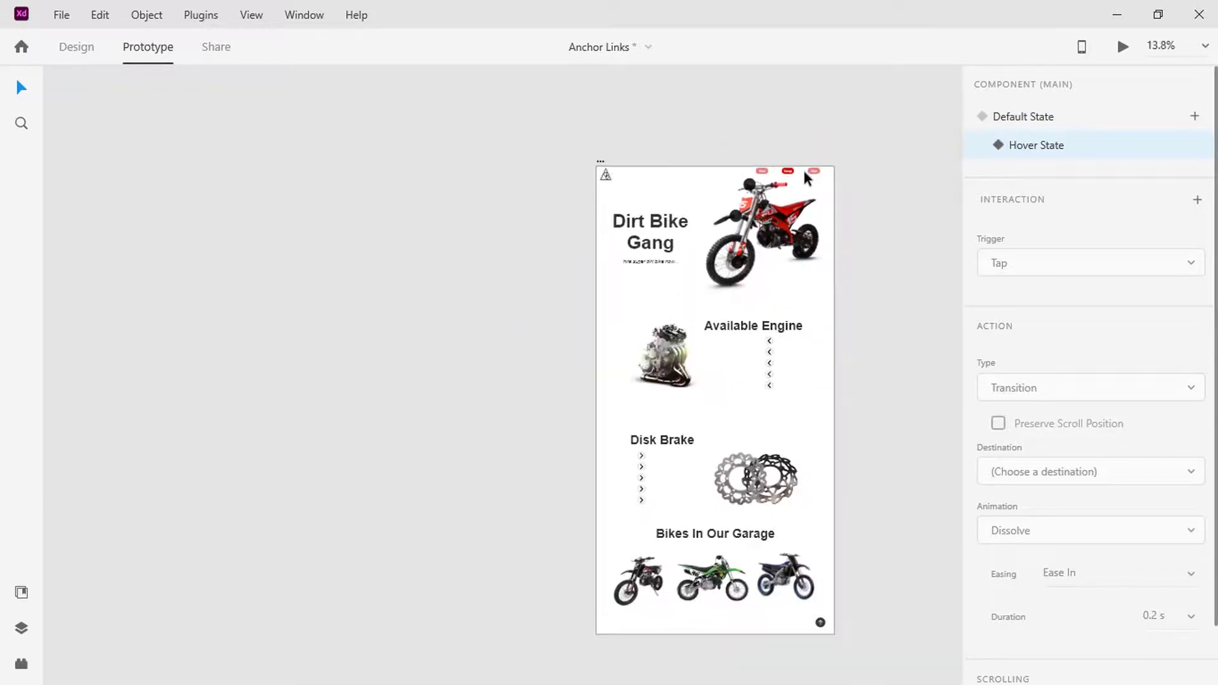
drag(793, 184, 727, 592)
scroll(728, 592, up, 5)
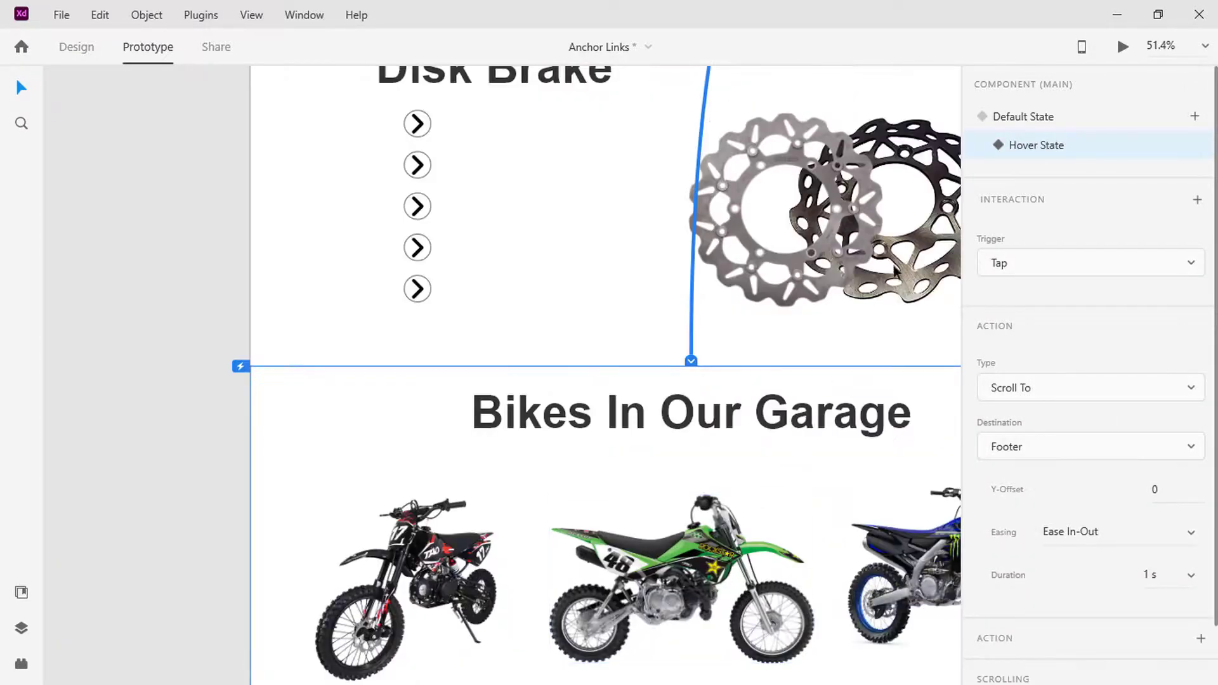
click(1009, 118)
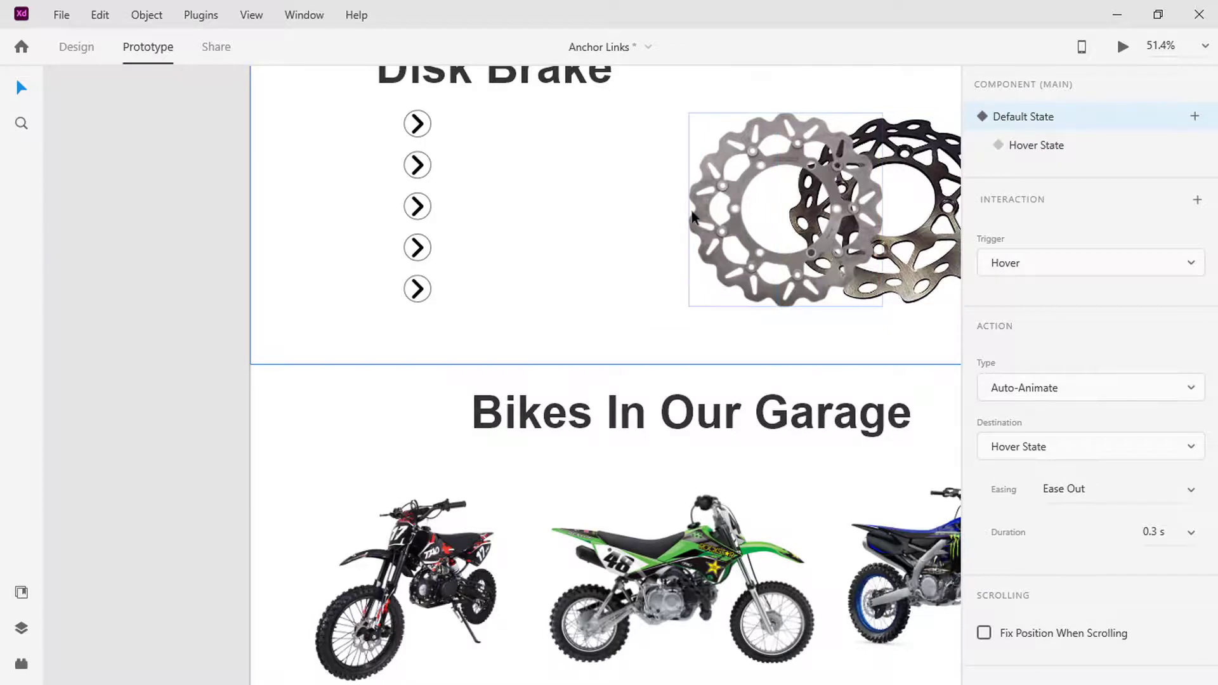
Preview the prototype and test the Disk Brake hotspot's anchor link and the section's hover list
scroll(571, 410, up, 10)
scroll(609, 669, up, 6)
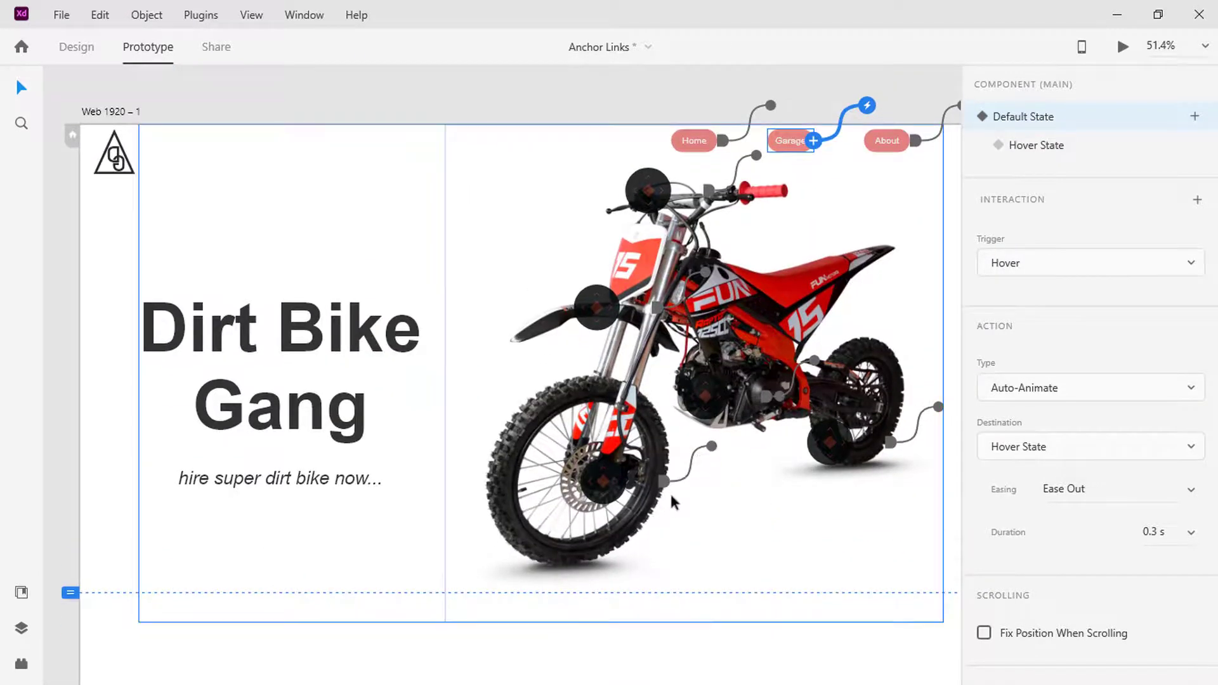
click(1123, 48)
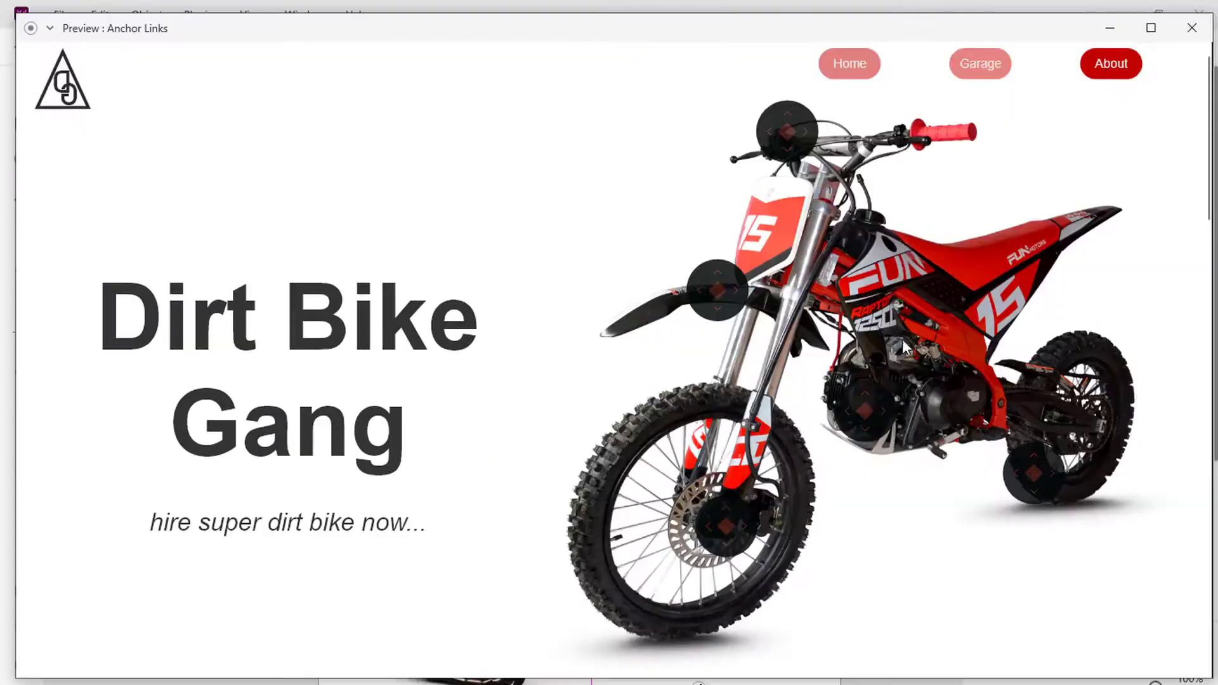
mouse_move(734, 522)
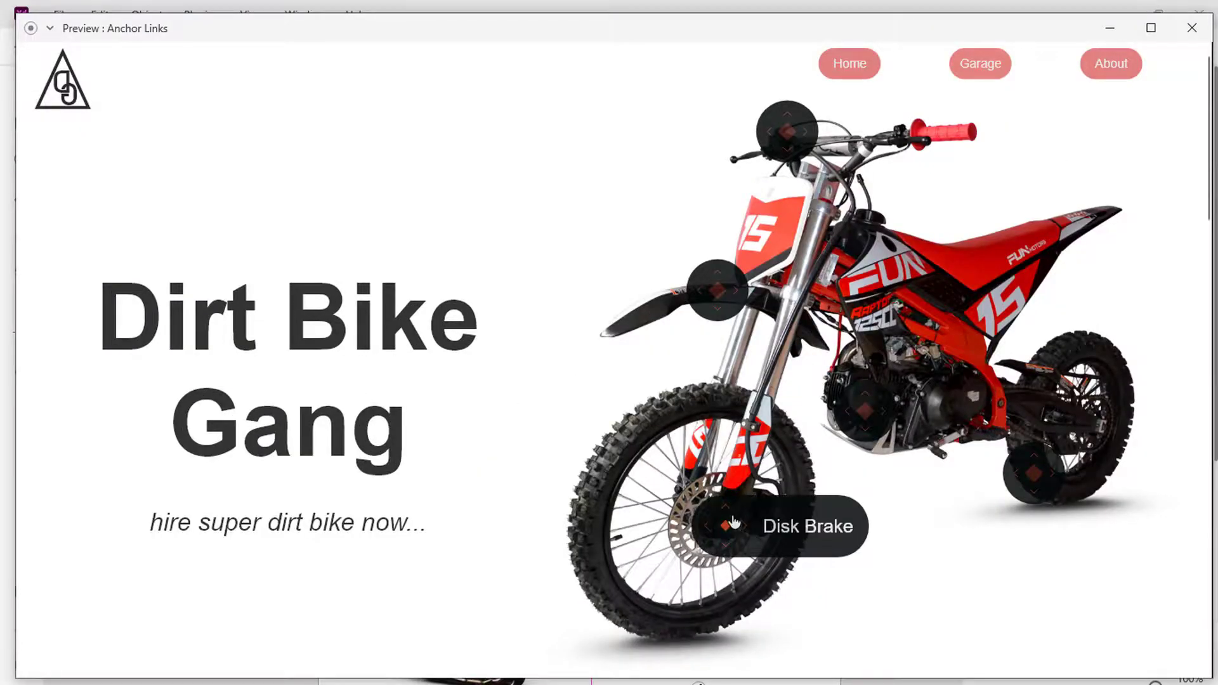
click(731, 524)
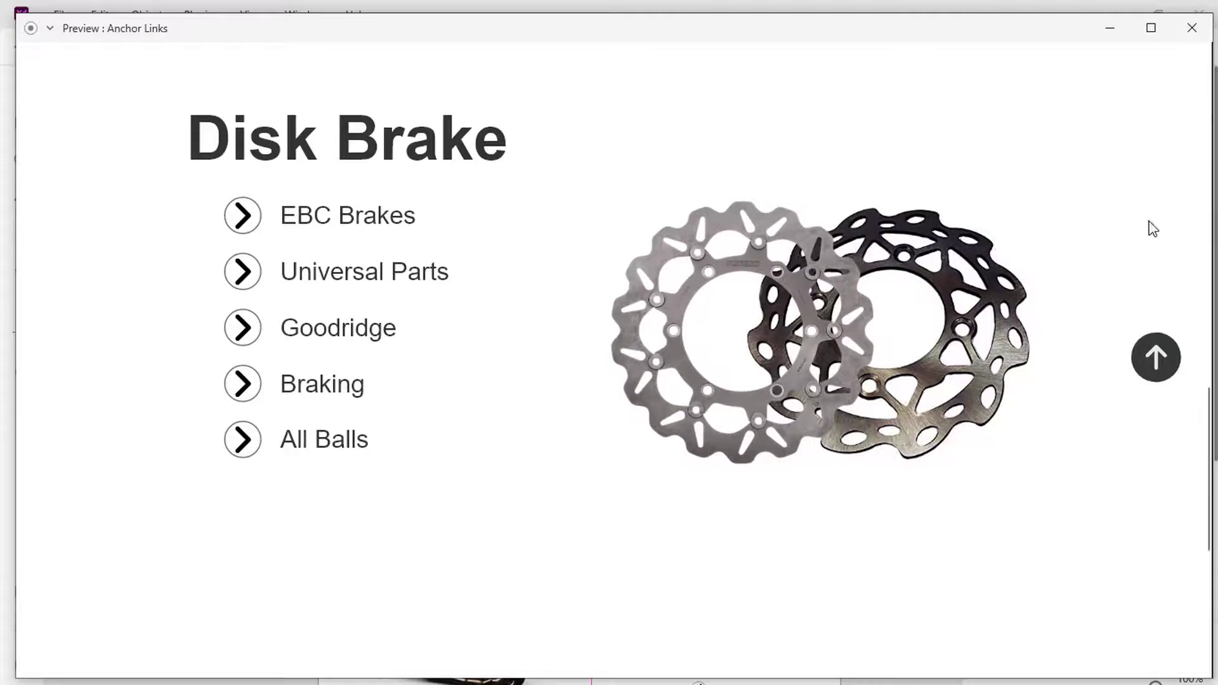
click(1116, 29)
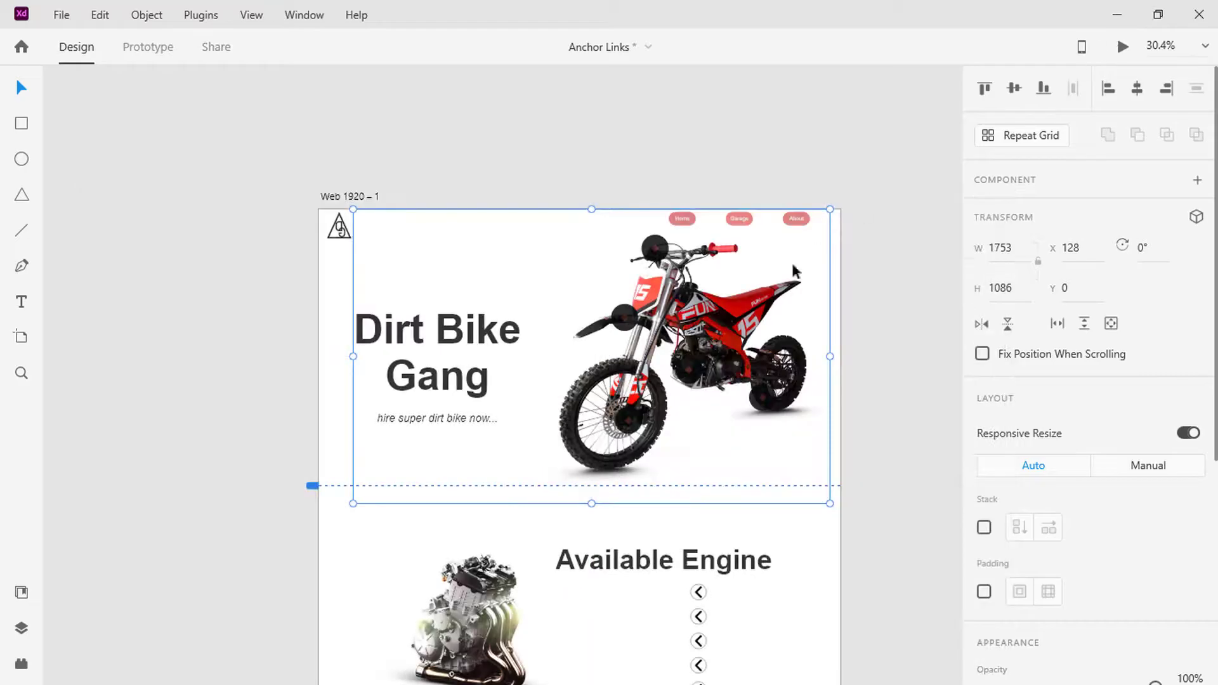
Link the up-arrow button in the Available Engine section's Hover State to the Landing Page with a Tap-triggered Scroll To action
scroll(693, 356, down, 4)
click(649, 428)
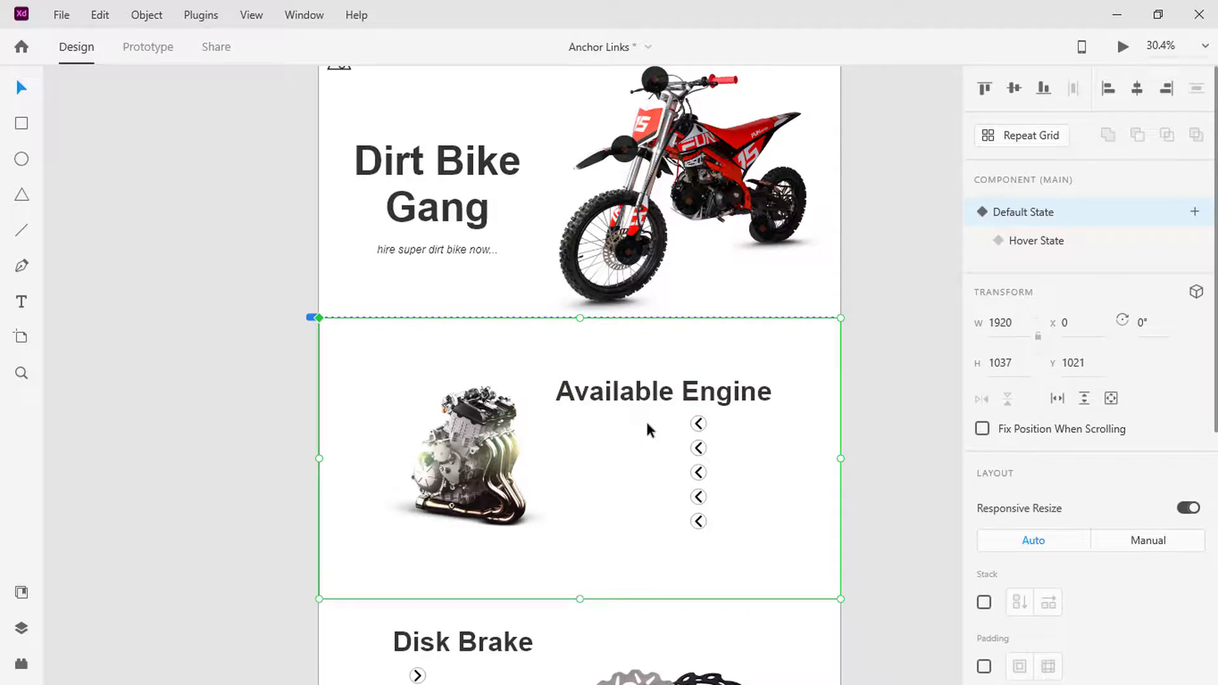
click(1034, 248)
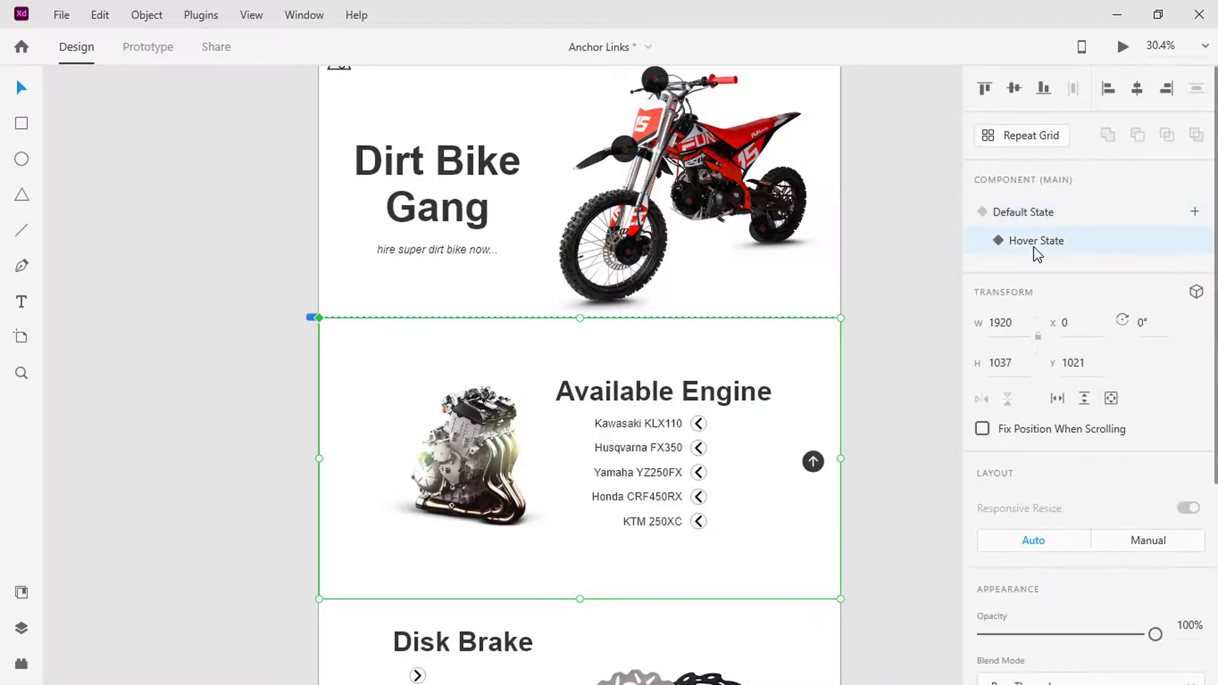
click(155, 51)
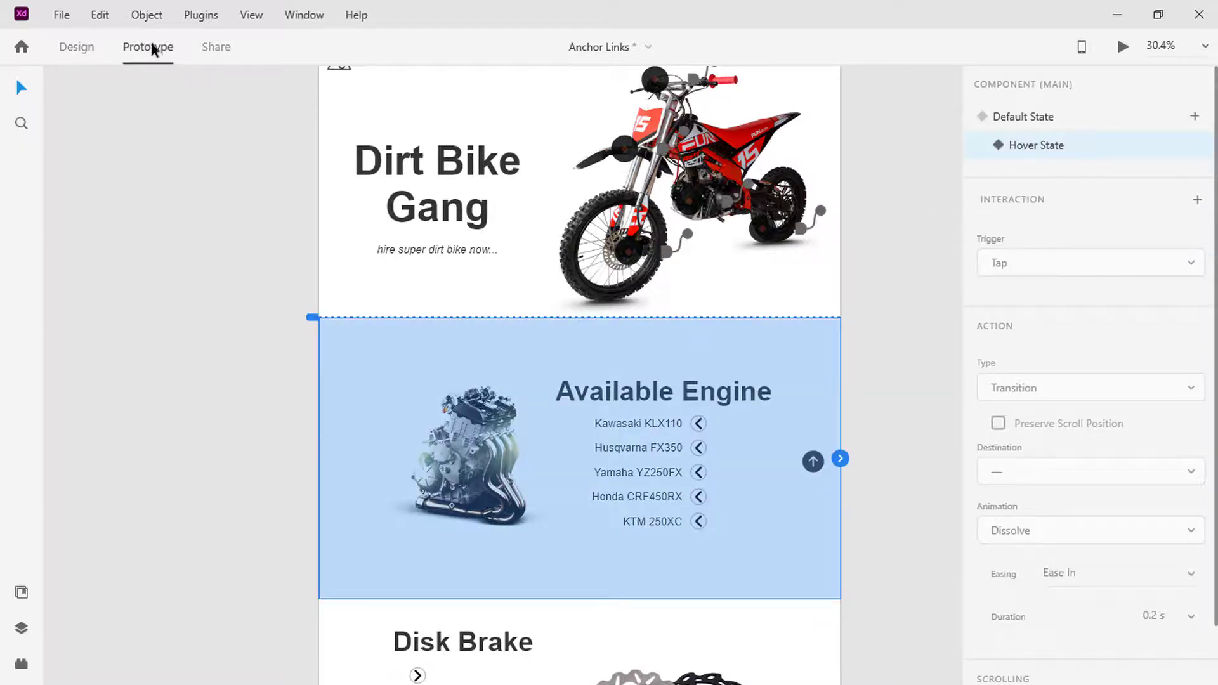
click(812, 462)
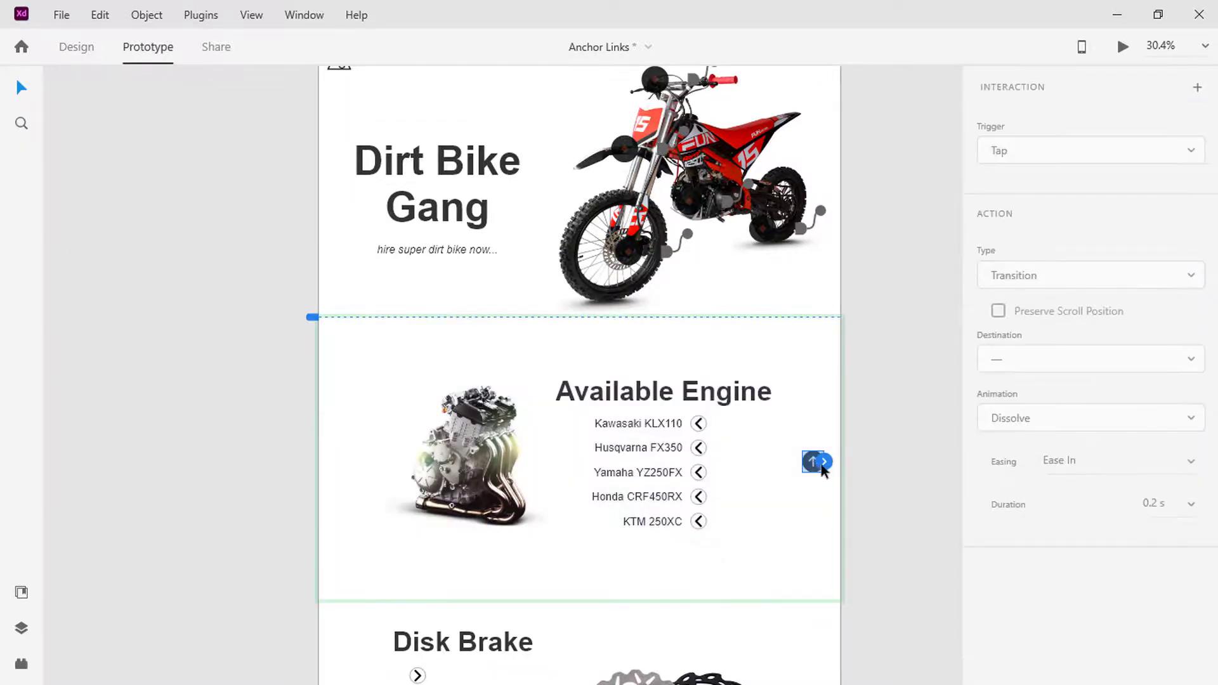
drag(679, 304, 554, 189)
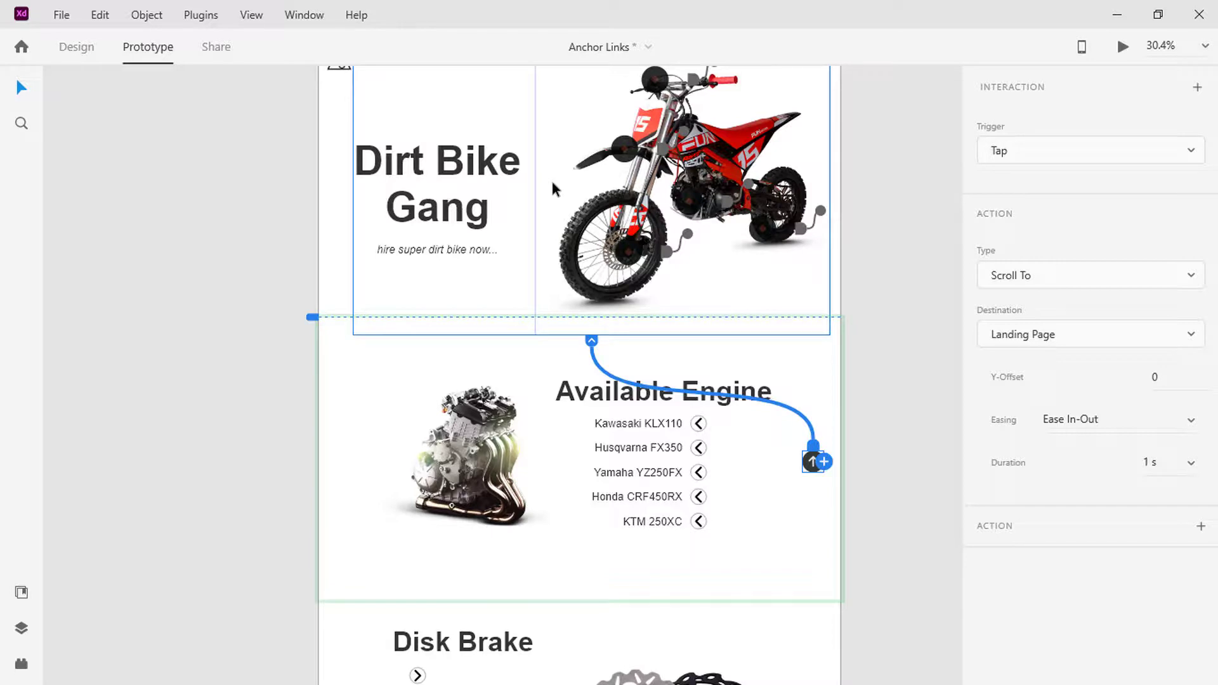
Link the up-arrow button in the Disk Brake section's Hover State to the Landing Page with a Tap-triggered Scroll To action
scroll(552, 188, down, 5)
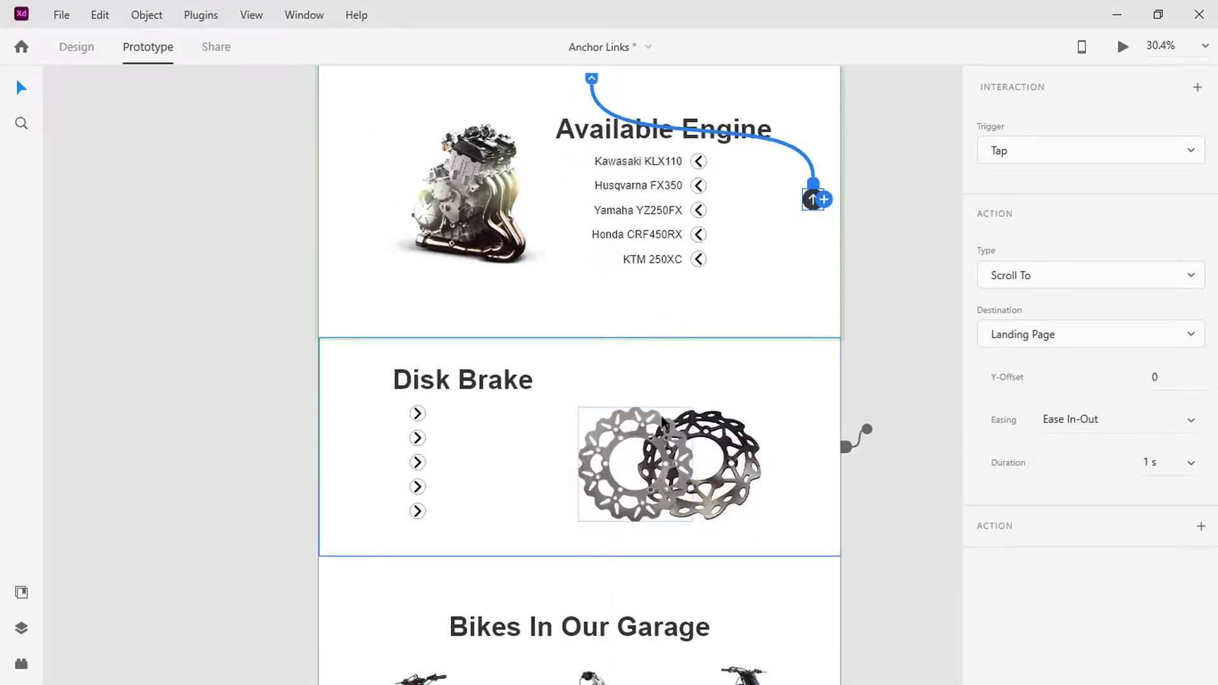
click(661, 412)
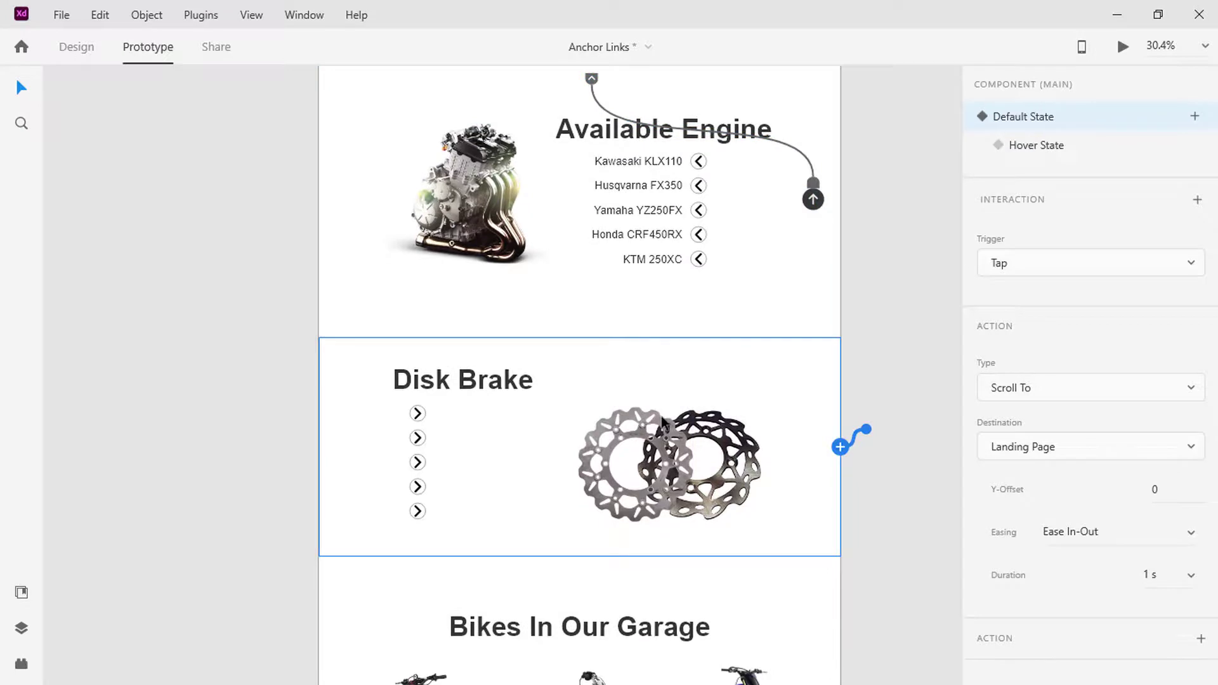
click(1060, 149)
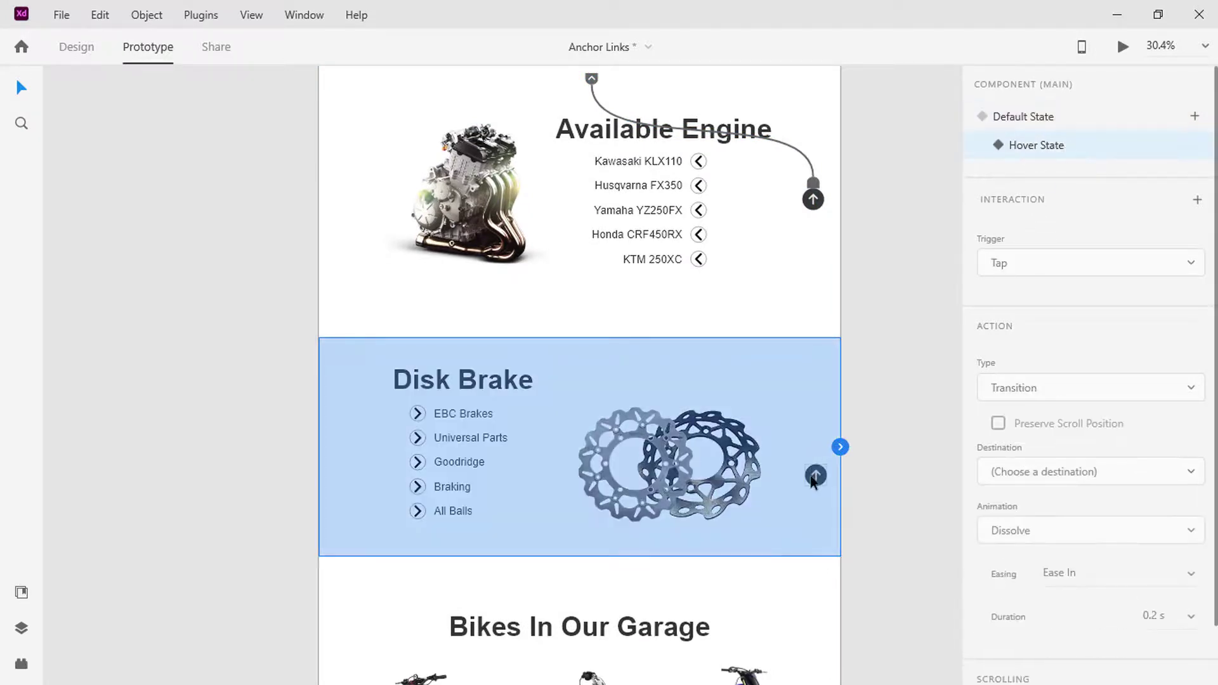
drag(814, 477, 590, 264)
Link the up-arrow button in the Bikes In Our Garage section to the Landing Page with a Tap-triggered Scroll To action
scroll(554, 199, down, 3)
scroll(553, 198, down, 5)
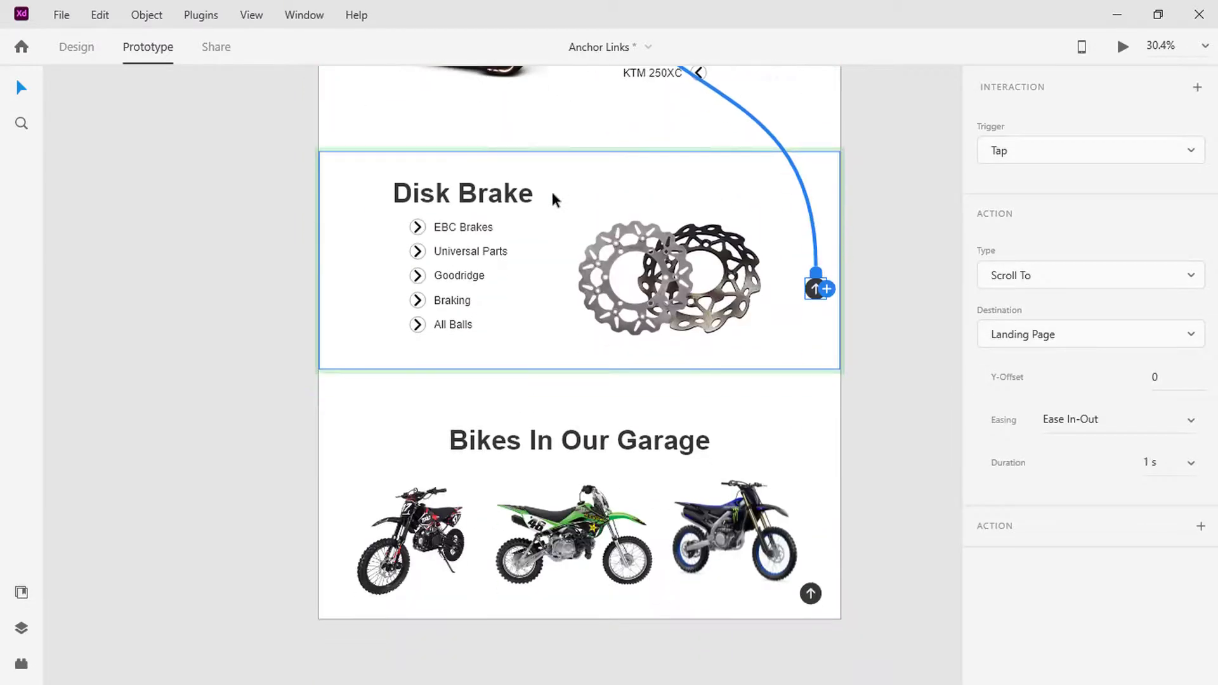
click(614, 441)
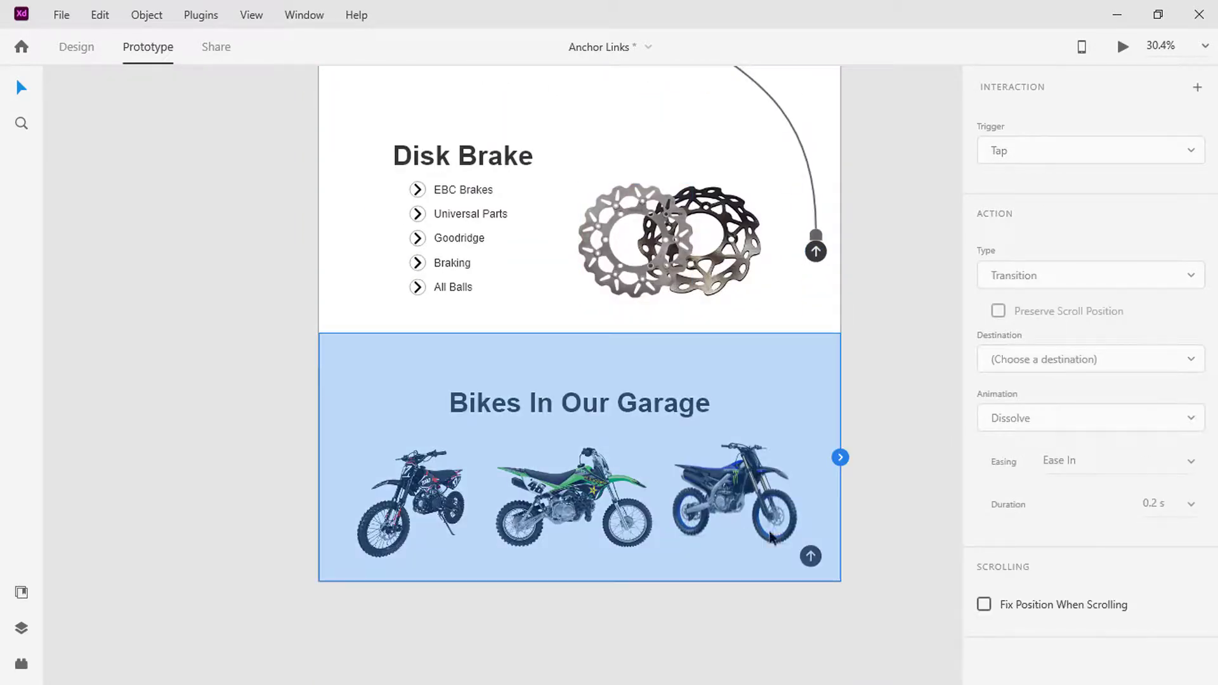
drag(810, 557, 547, 179)
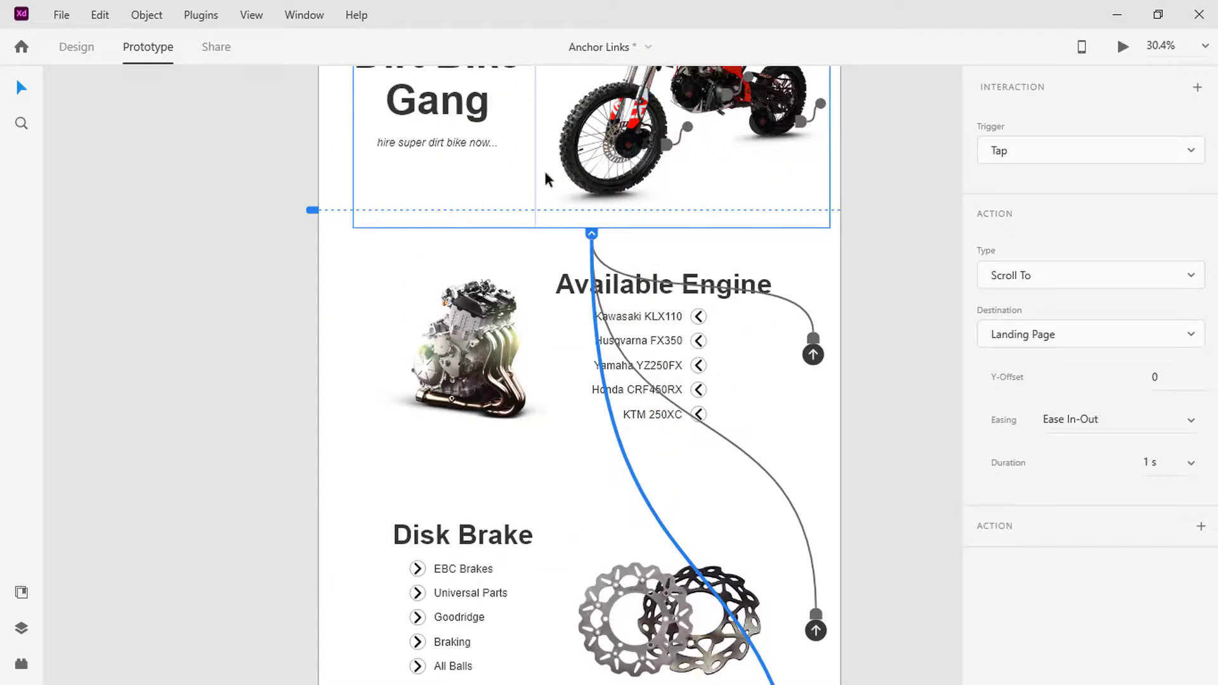
Return the Available Engine and Disk Brake section components to their Default State in Design mode
click(87, 48)
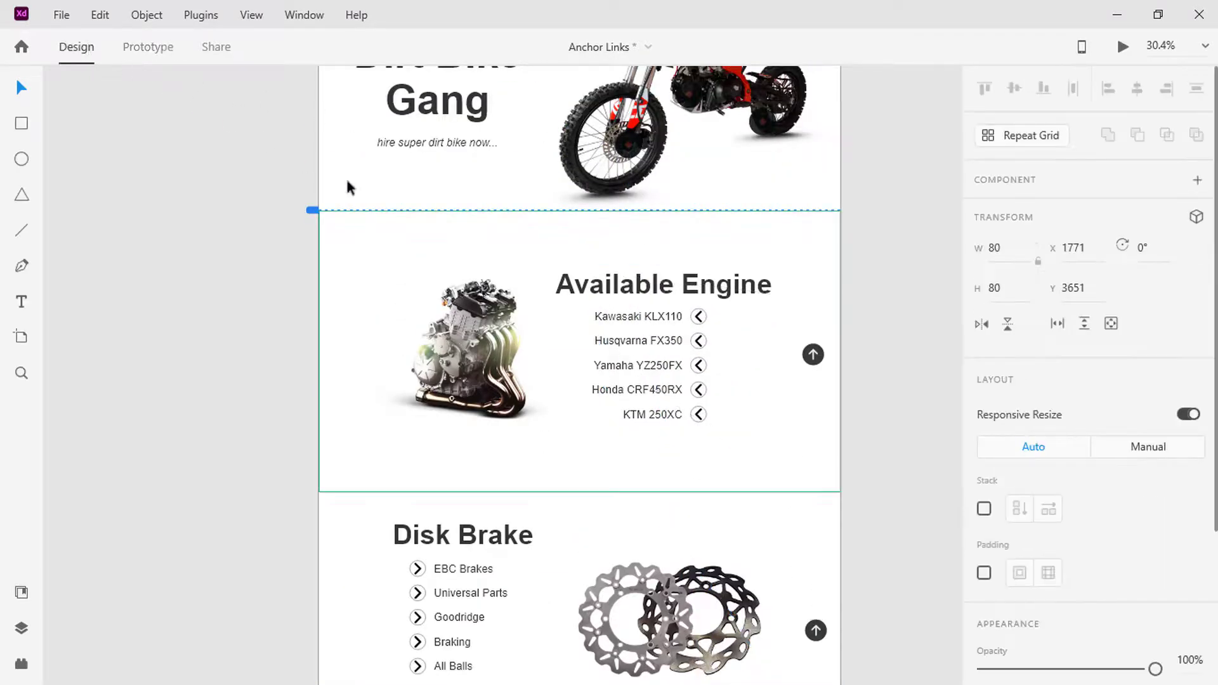
click(561, 333)
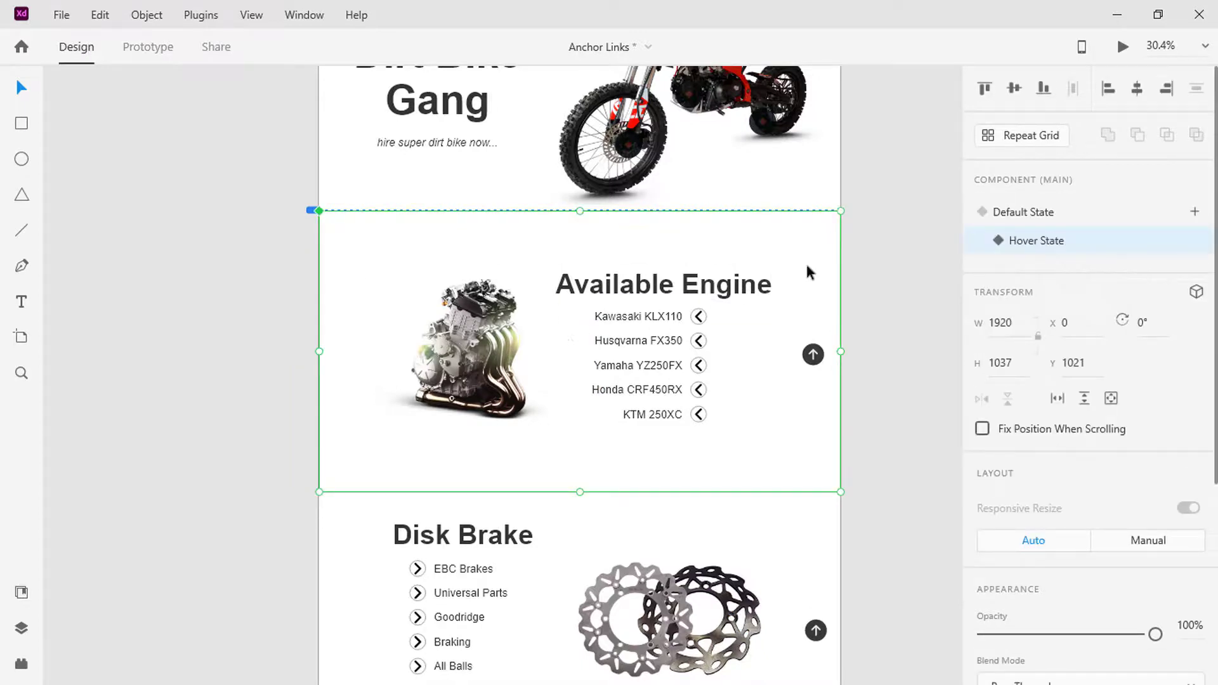
click(1017, 217)
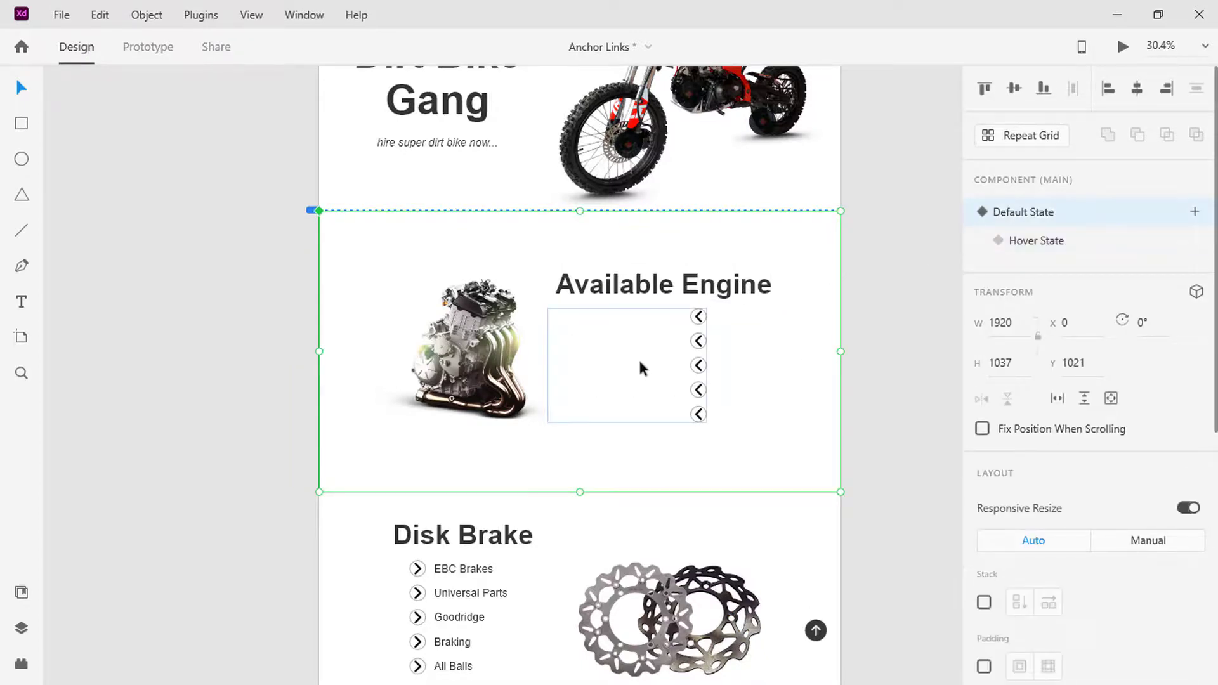
scroll(641, 368, down, 3)
click(603, 444)
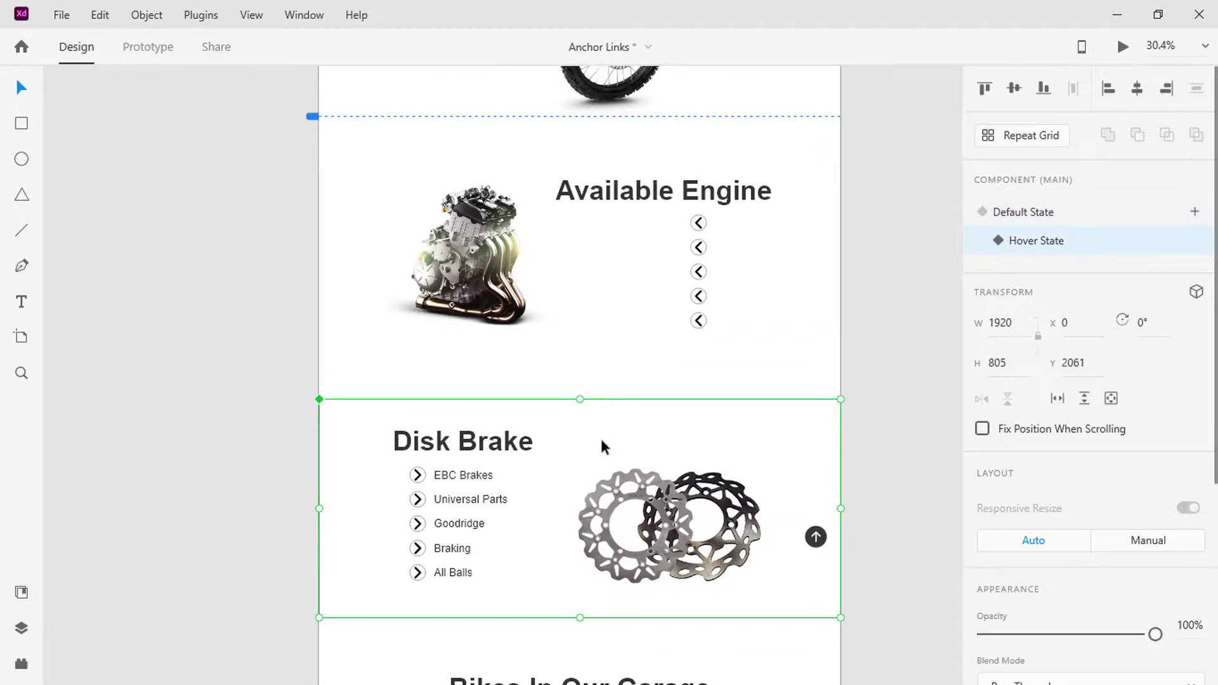
click(1015, 216)
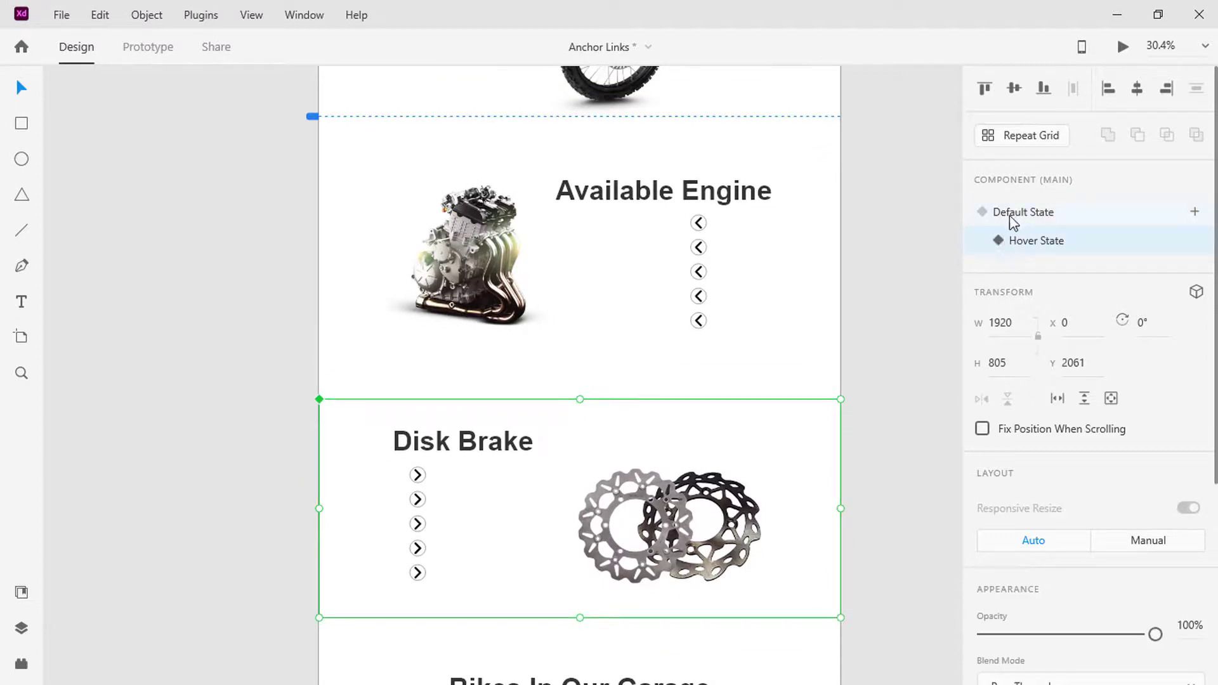
scroll(729, 387, down, 3)
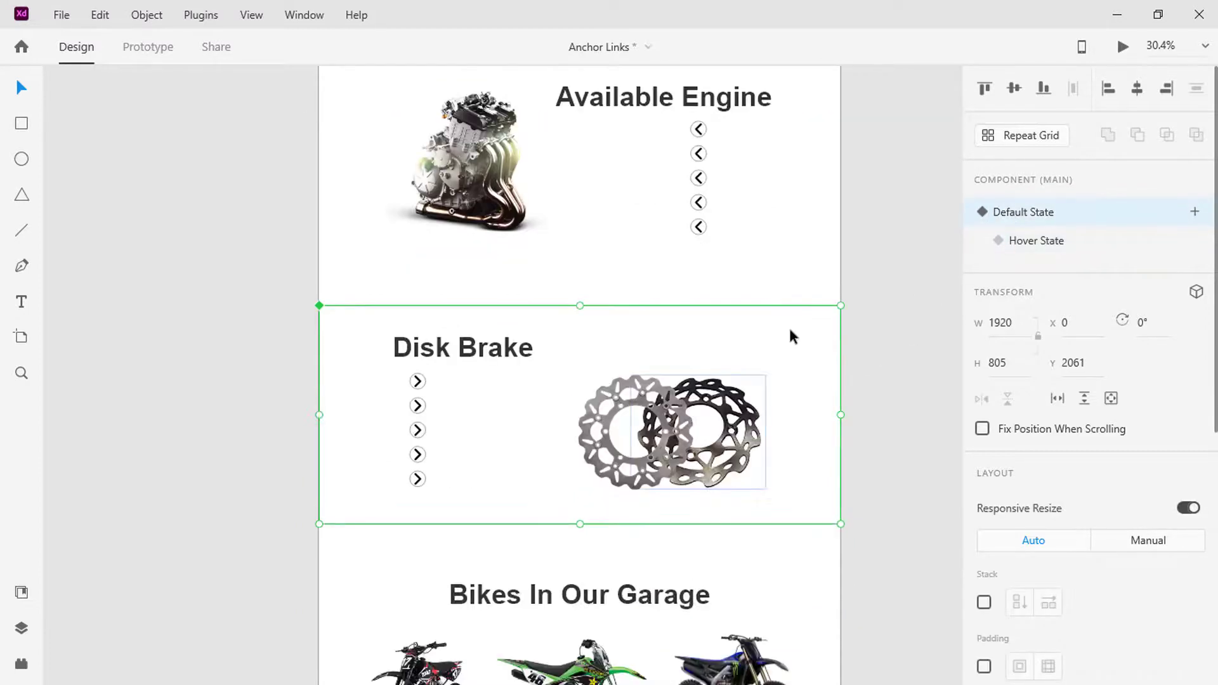
Preview the prototype and test the Garage, Disk Brake and engine anchor links along with each section's up-arrow link to the Landing Page
click(1121, 48)
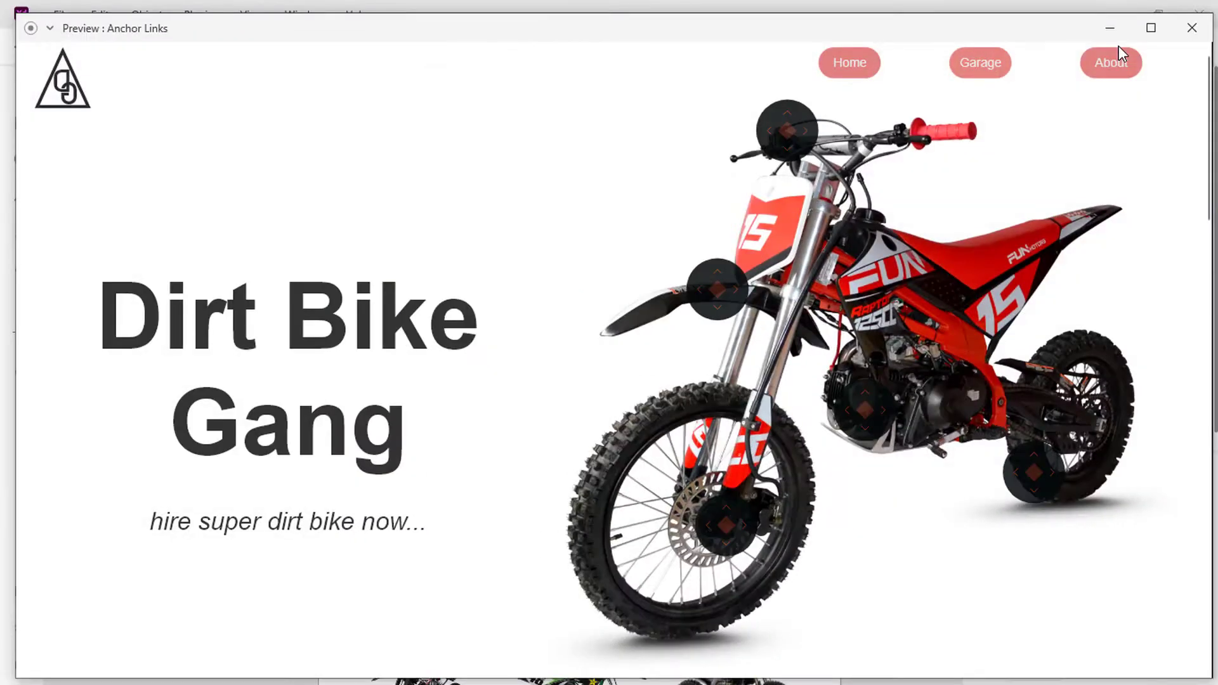
click(992, 71)
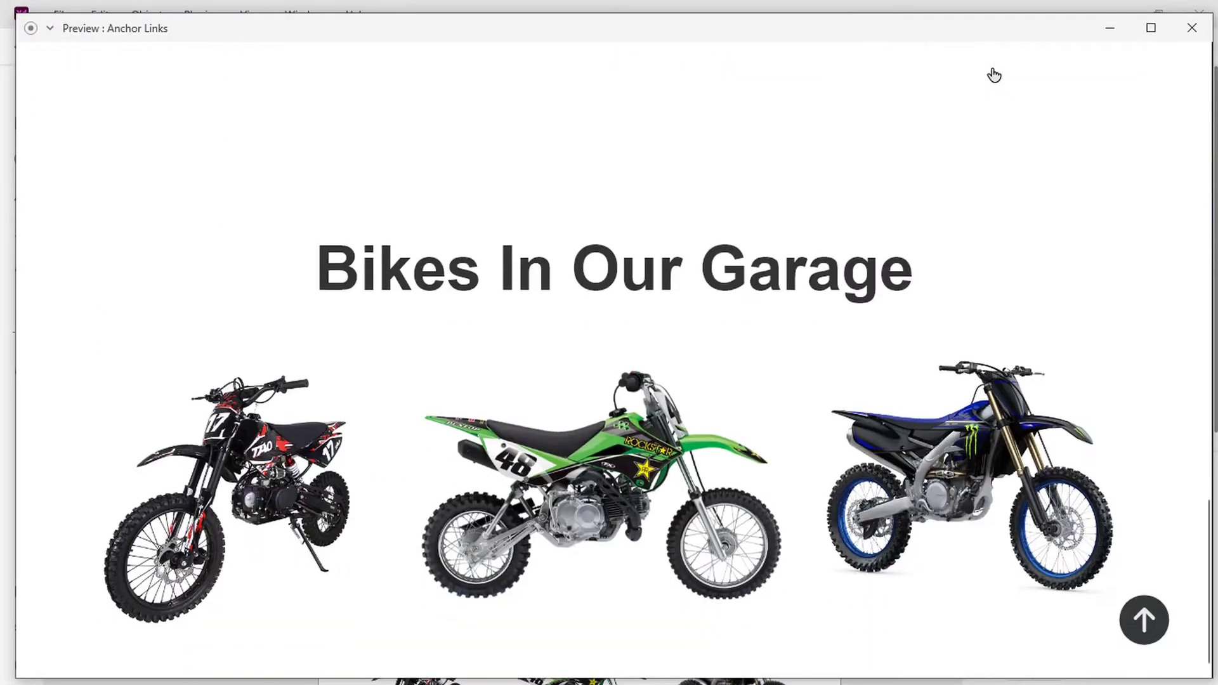
click(1129, 615)
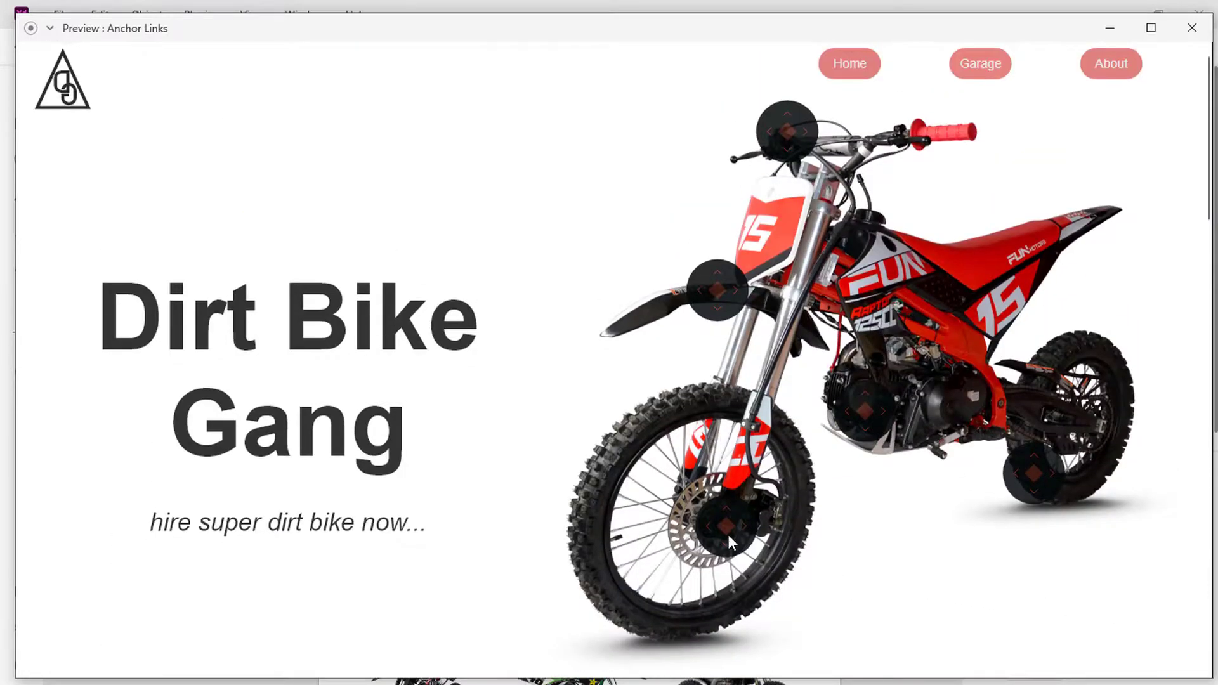
click(727, 529)
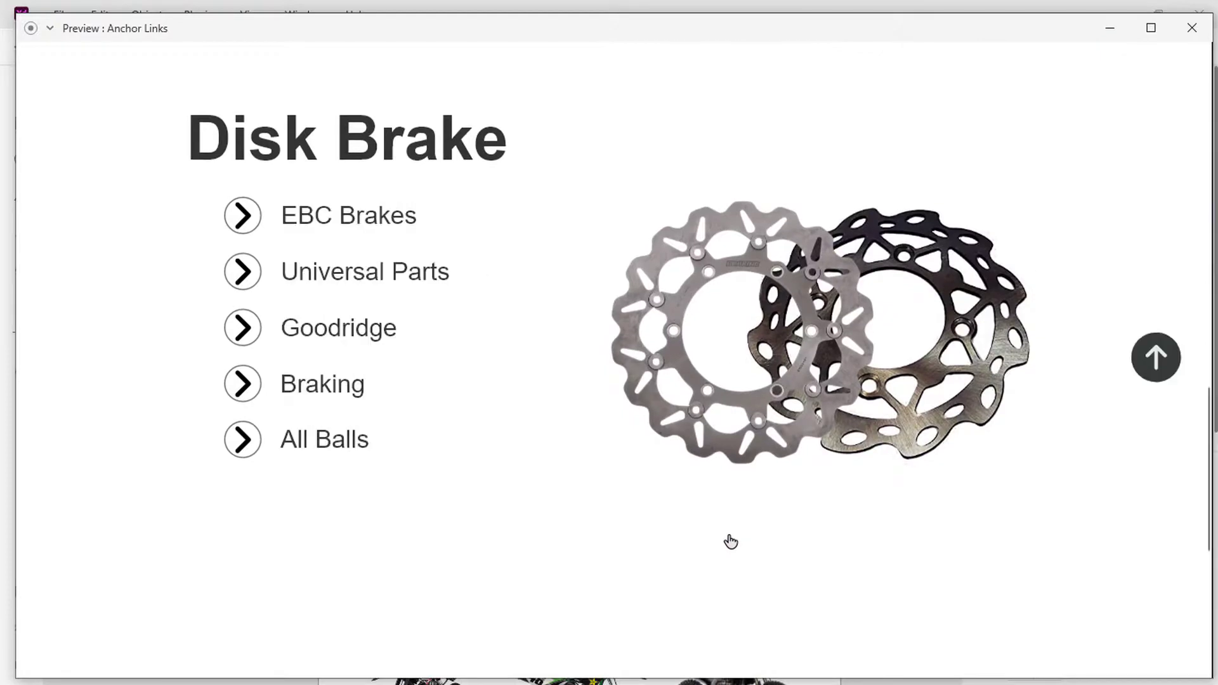
click(1155, 361)
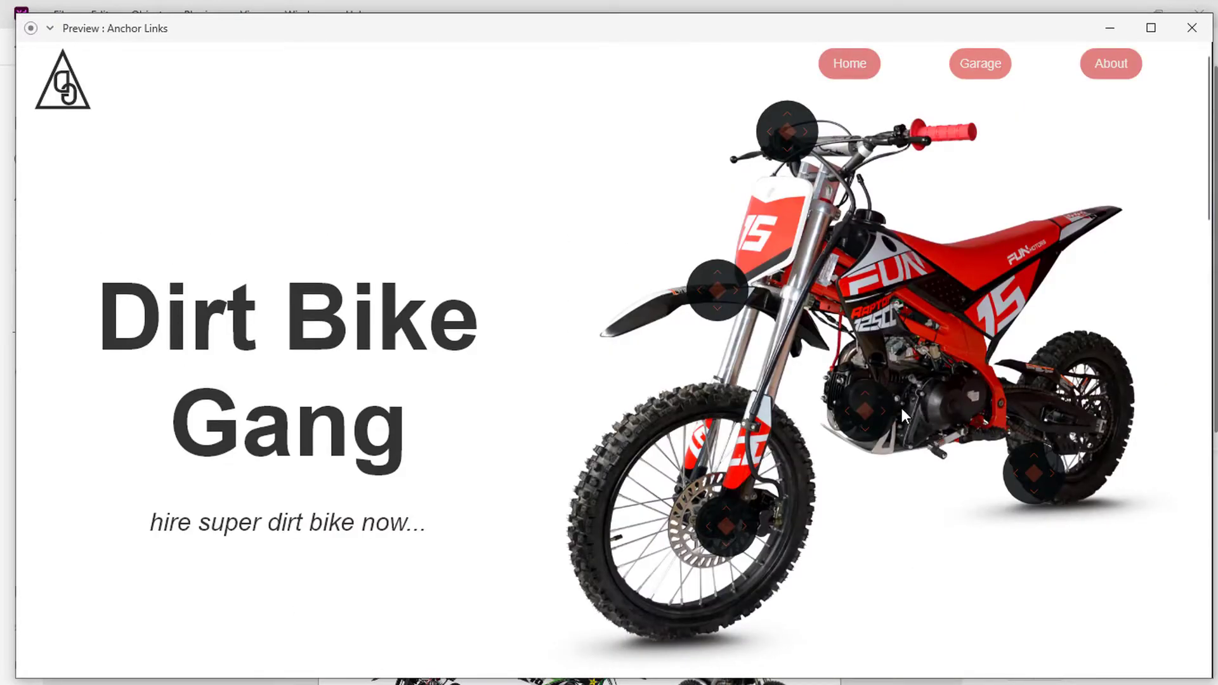
click(876, 411)
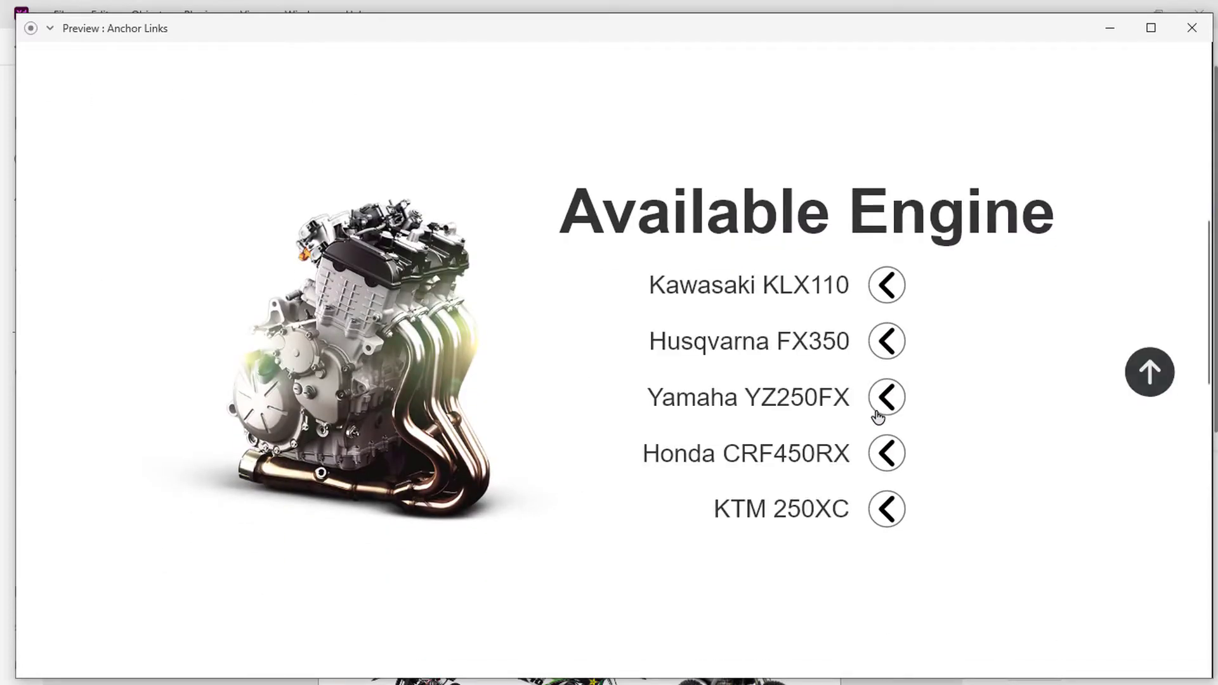
click(1137, 383)
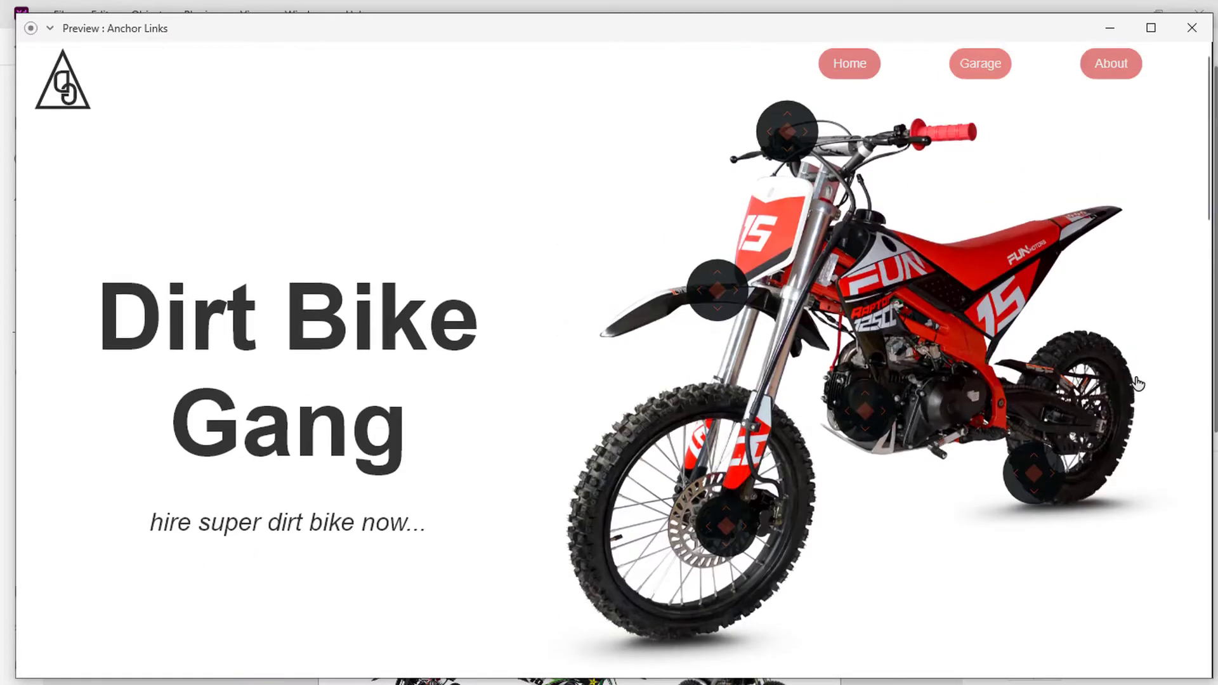